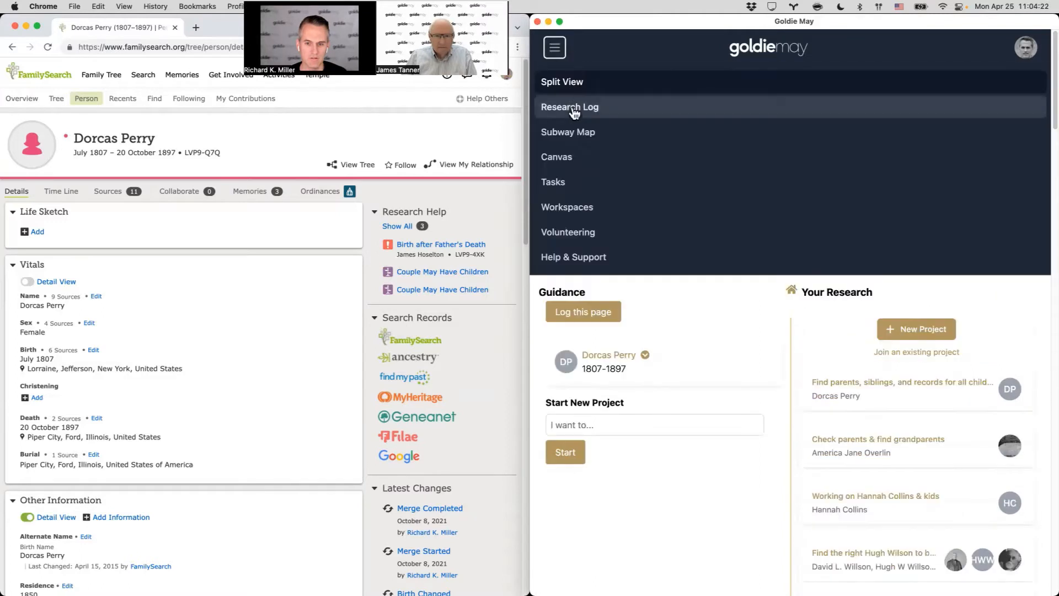
# Step: Open the Subway Map for the ancestor and set its place level to State, Country
pyautogui.click(570, 133)
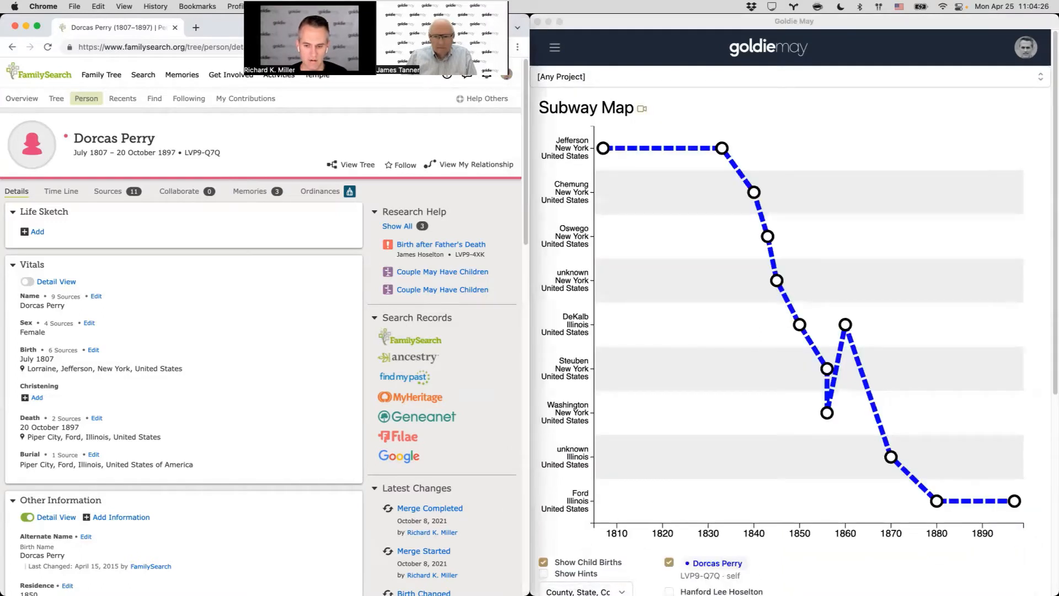
pyautogui.click(585, 591)
pyautogui.click(585, 585)
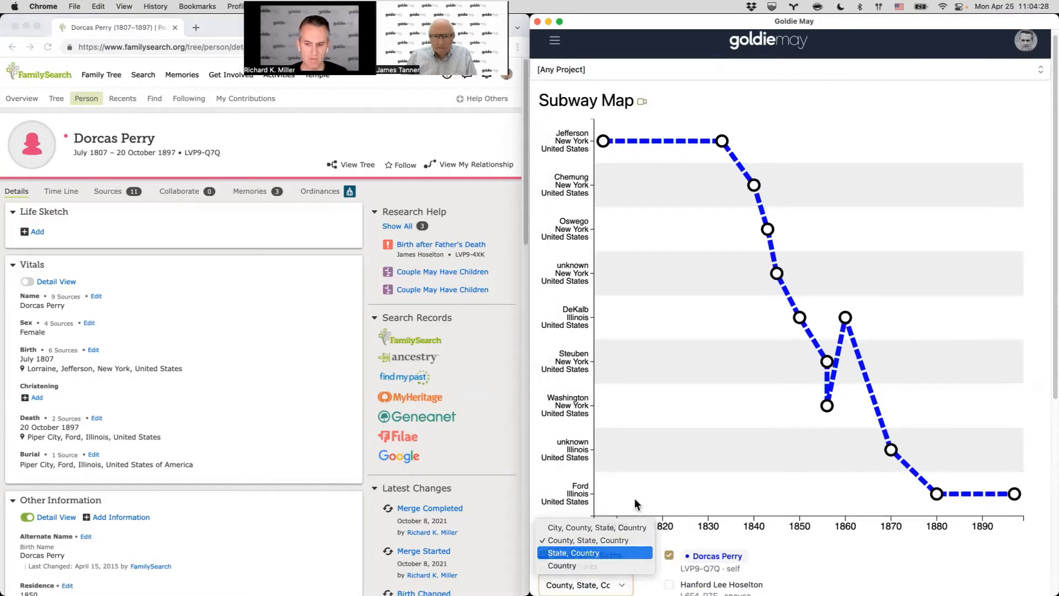
pyautogui.click(573, 552)
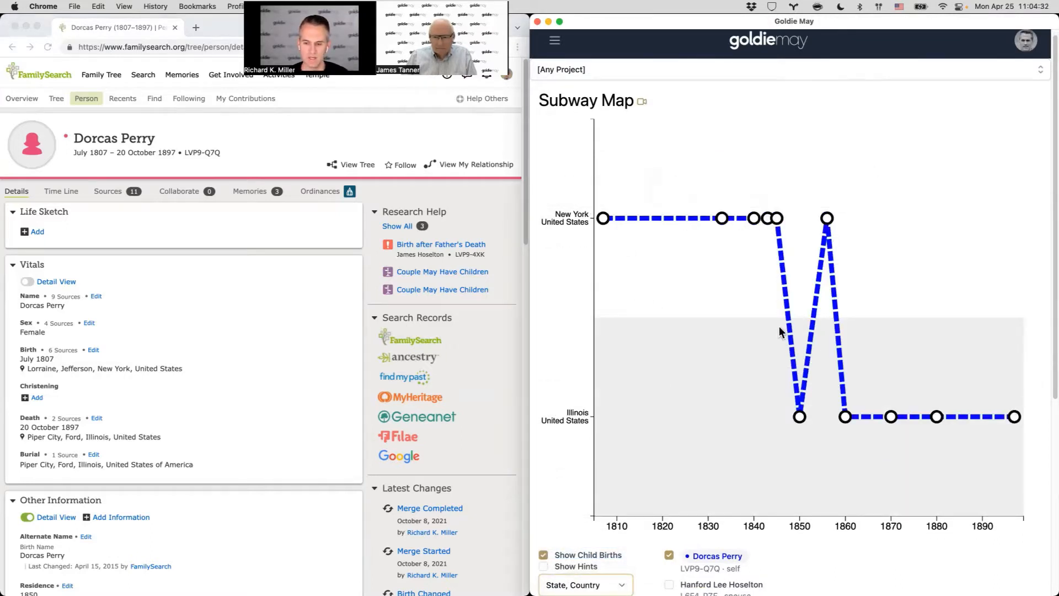
# Step: Inspect the event details behind the 1850, 1856 and 1880 points on the Subway Map
pyautogui.moveTo(800, 418)
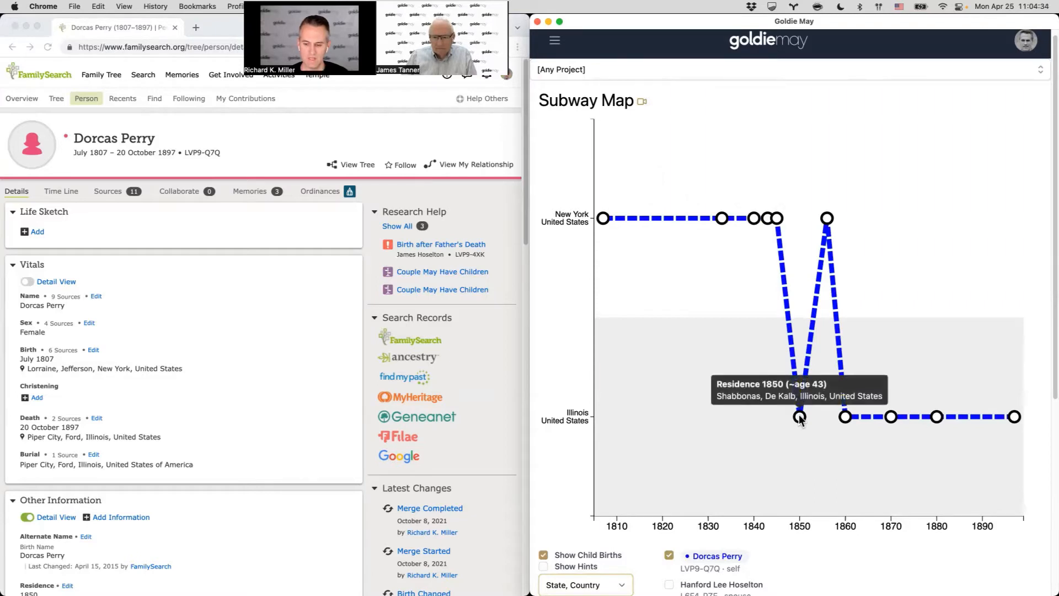
pyautogui.moveTo(830, 219)
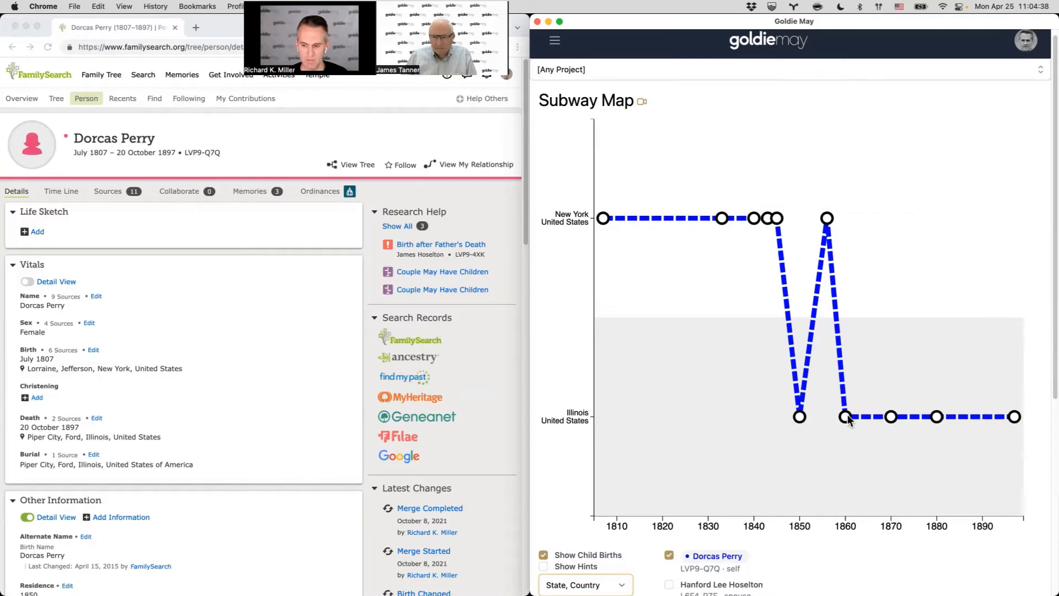
pyautogui.moveTo(938, 418)
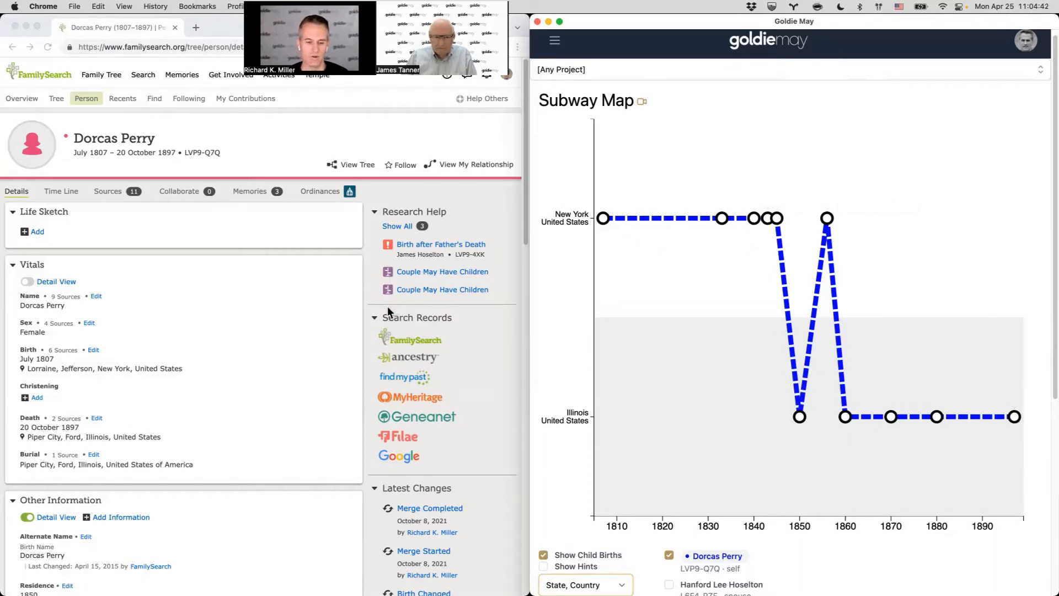
# Step: Open the ancestor's sources, expand the 1897 "Illinois Deaths and Burials, 1749-1999" record, and highlight its birthplace
pyautogui.scroll(-15, 388, 310)
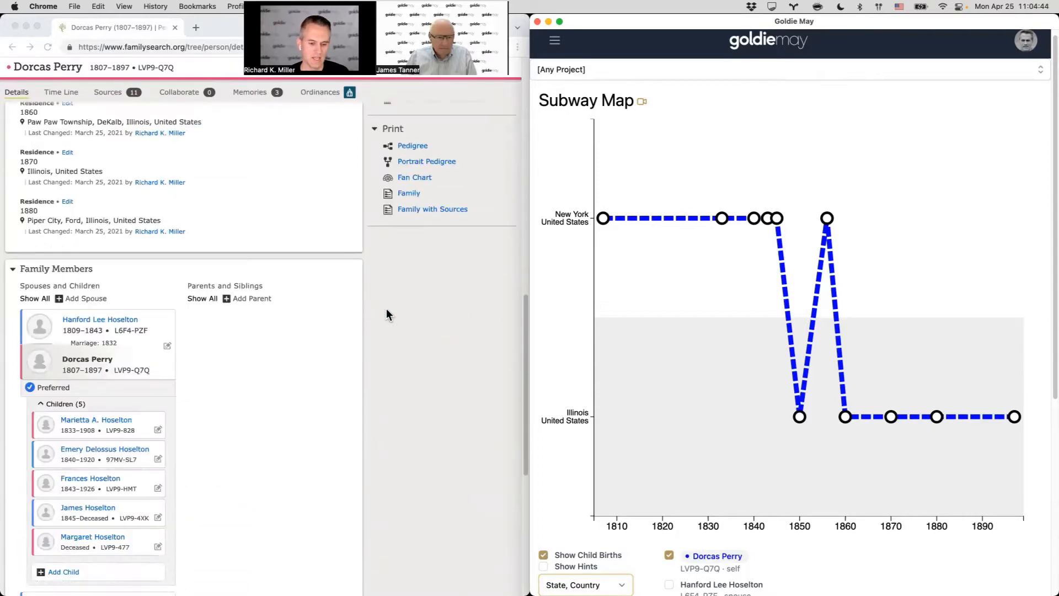
pyautogui.scroll(-1, 386, 309)
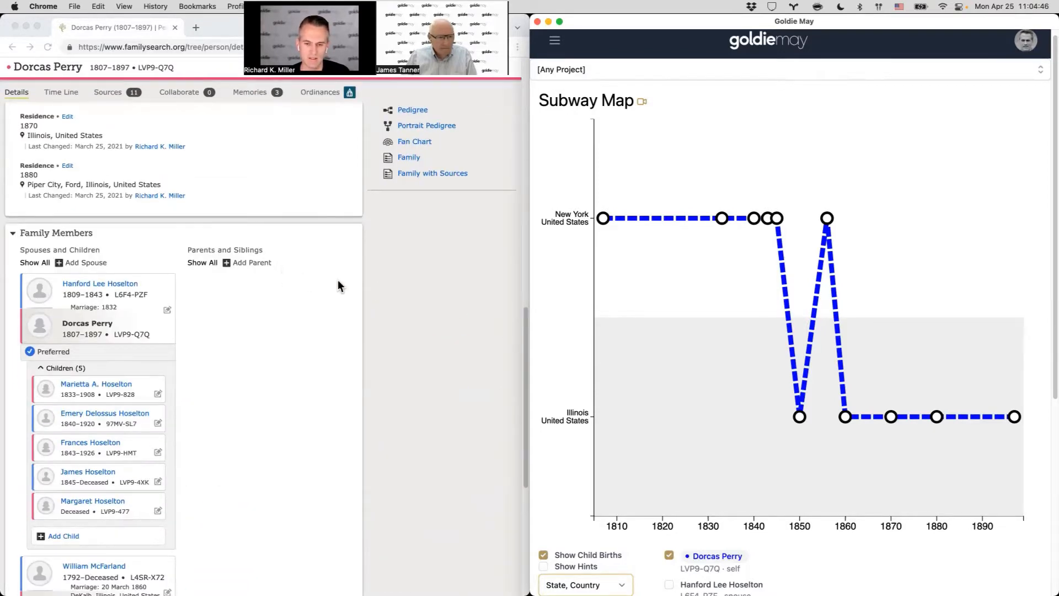
pyautogui.scroll(15, 338, 278)
pyautogui.click(113, 192)
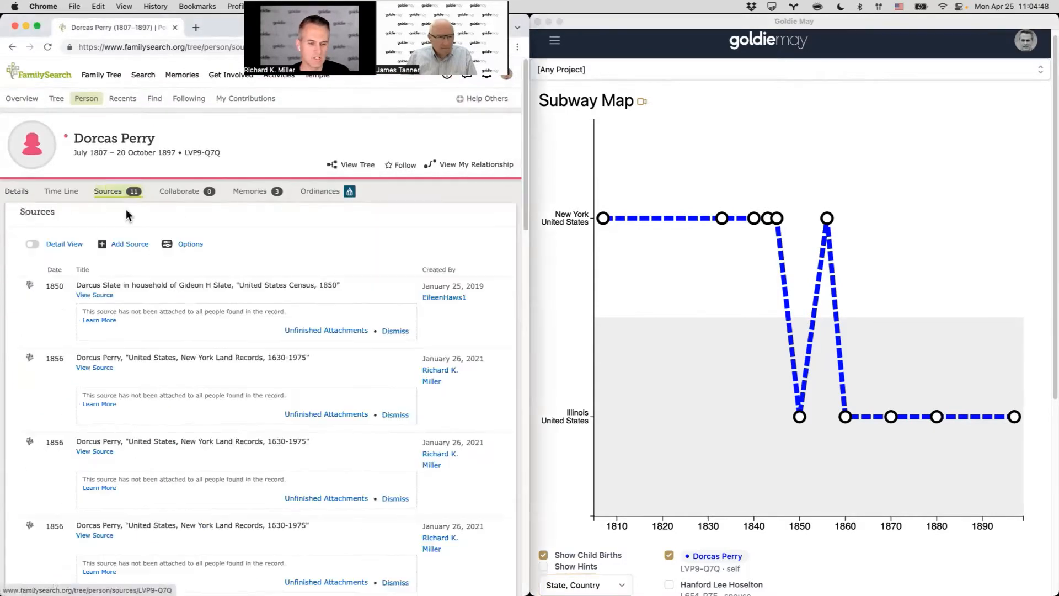
pyautogui.scroll(-10, 173, 280)
pyautogui.click(171, 283)
pyautogui.scroll(-2, 171, 287)
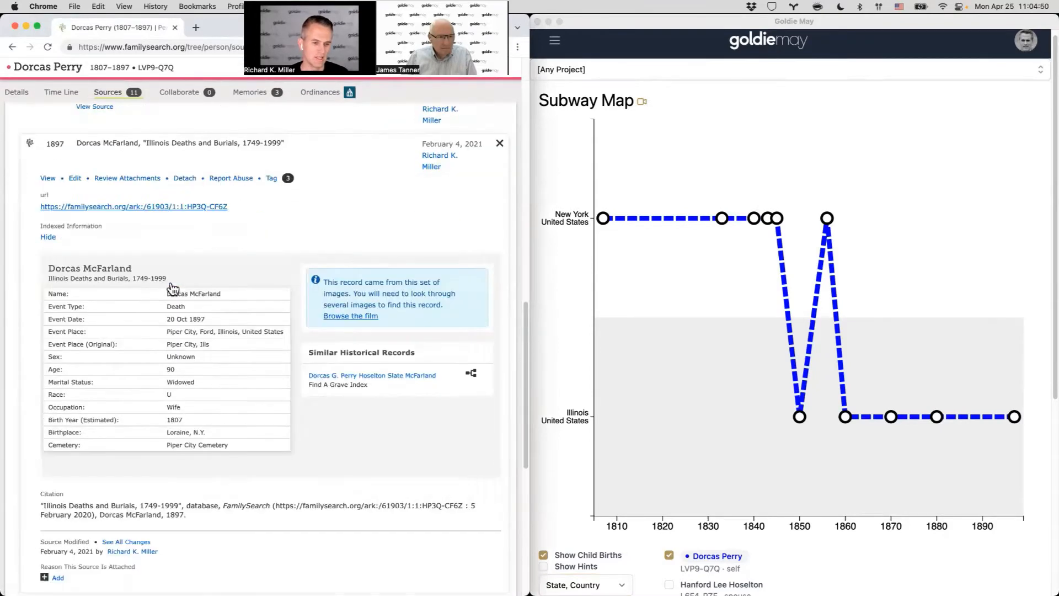
pyautogui.scroll(-1, 173, 288)
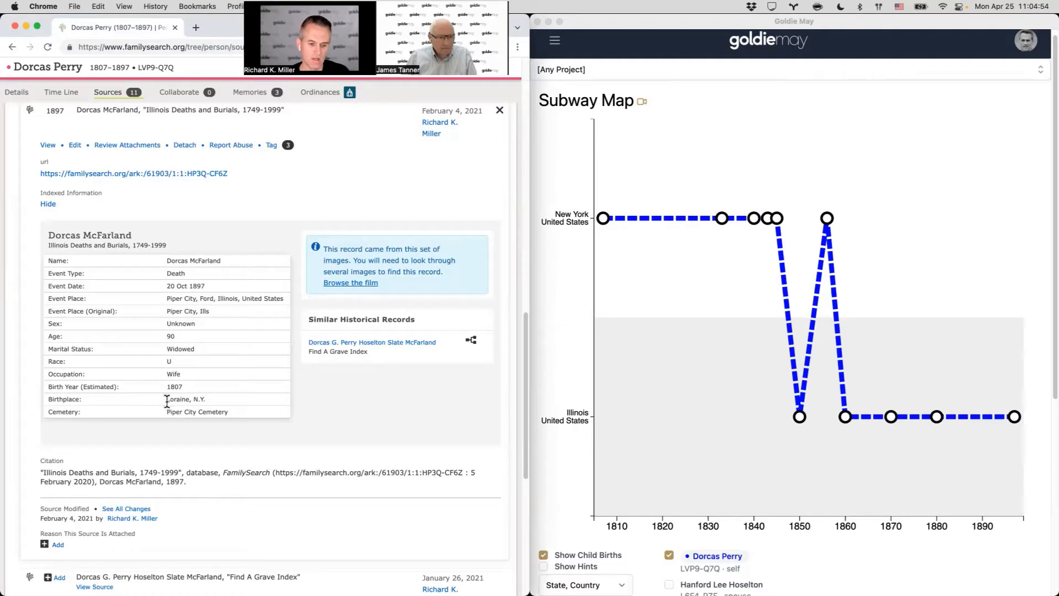
pyautogui.moveTo(166, 399); pyautogui.dragTo(208, 403)
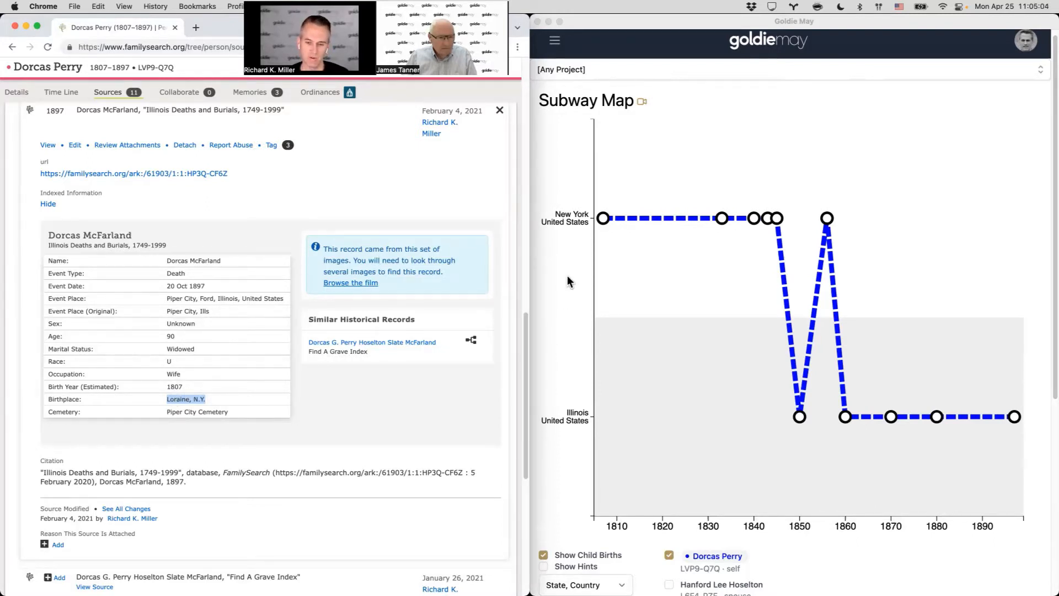
# Step: Return to the ancestor's details and expand the children lists under the second and third marriages in Family Members
pyautogui.scroll(3, 426, 242)
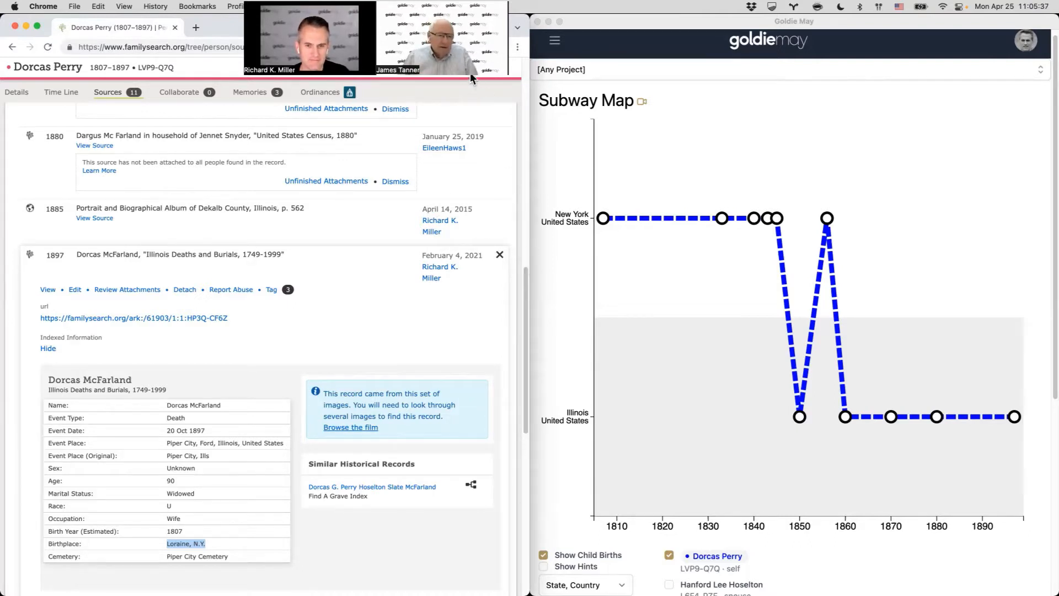
pyautogui.scroll(15, 98, 176)
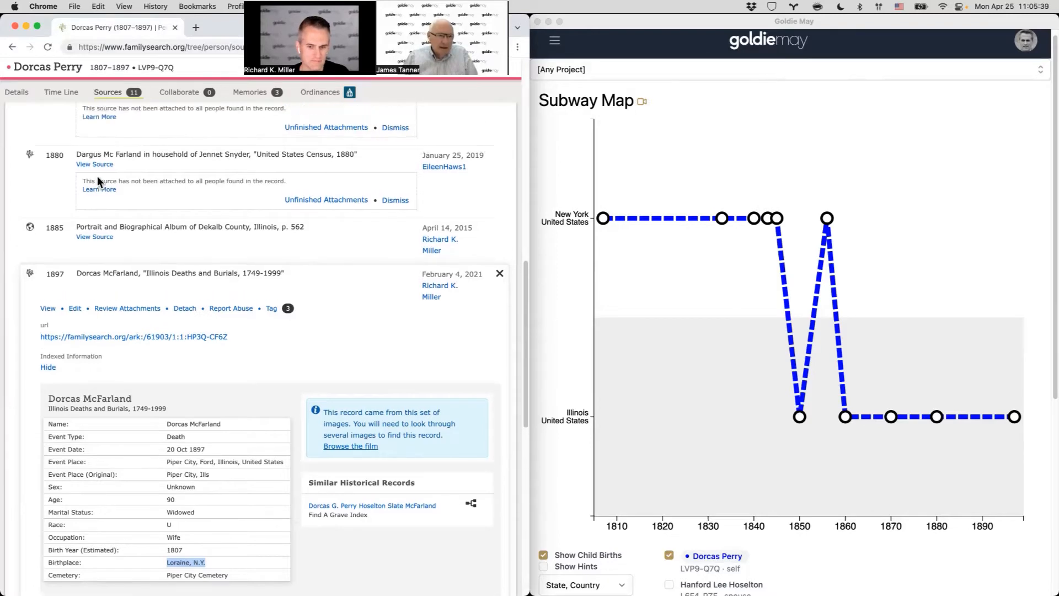
pyautogui.click(16, 192)
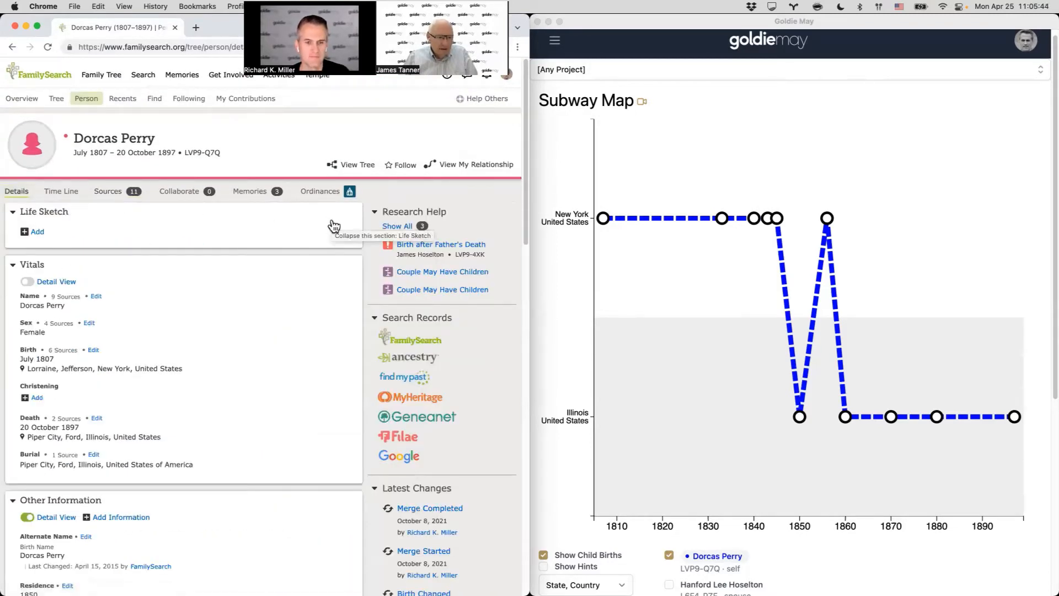
pyautogui.scroll(-10, 274, 270)
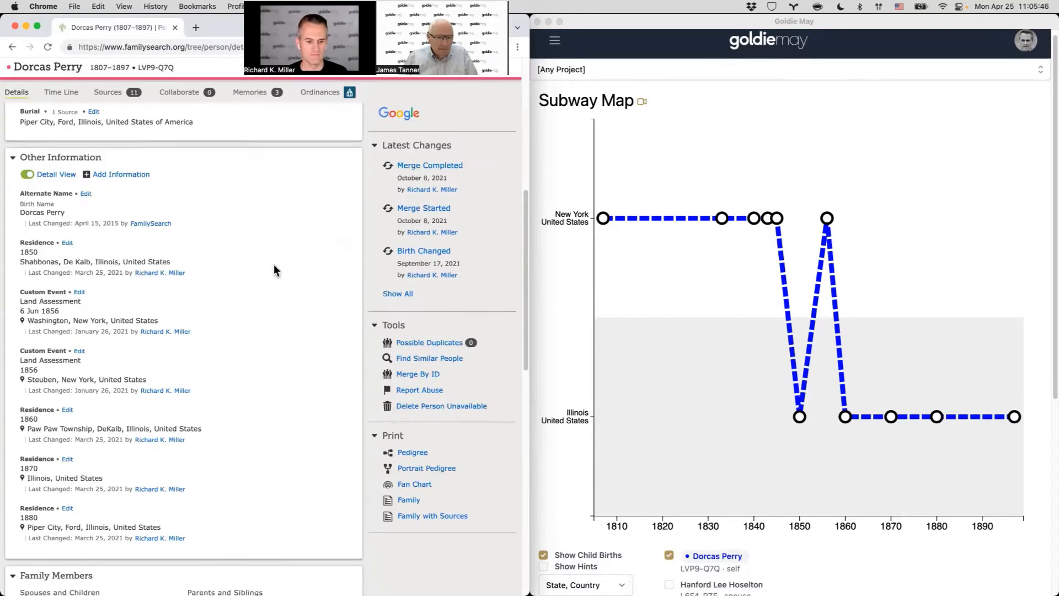
pyautogui.scroll(-5, 275, 266)
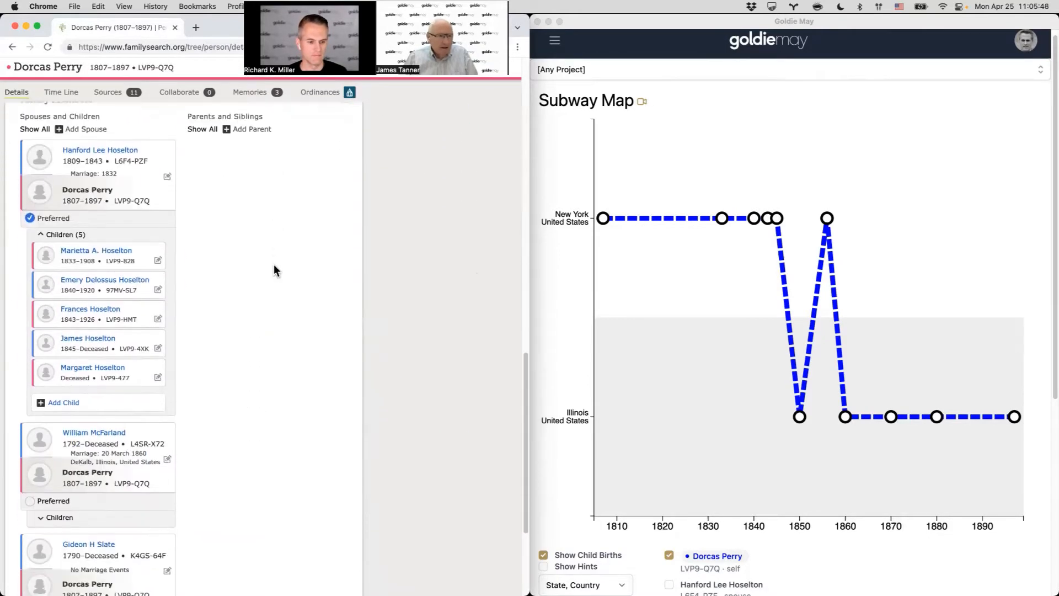
pyautogui.scroll(-1, 274, 266)
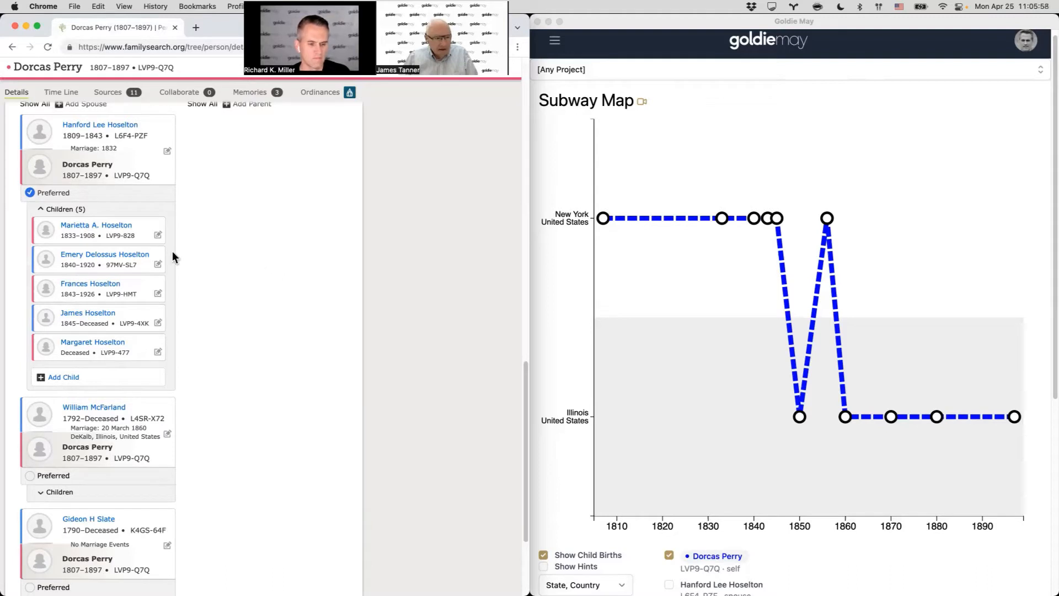
pyautogui.scroll(-3, 105, 352)
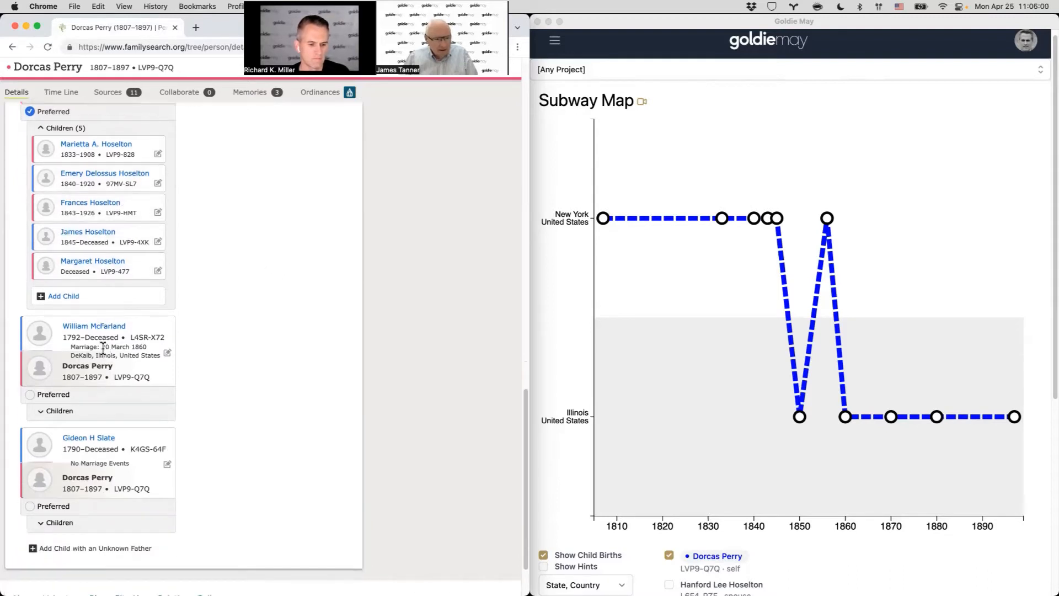
pyautogui.click(65, 412)
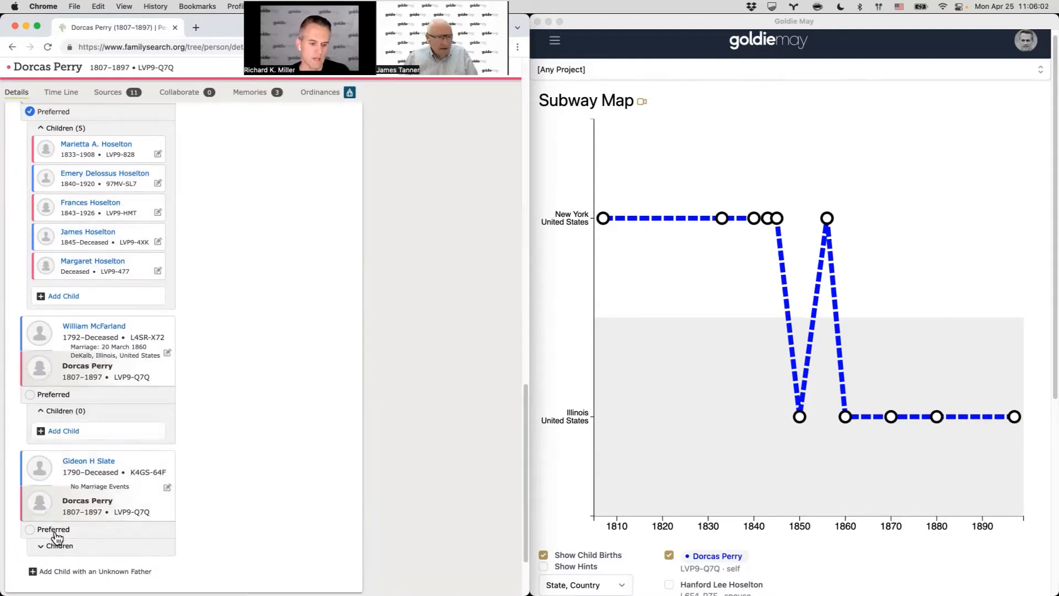
pyautogui.scroll(1, 124, 141)
pyautogui.scroll(1, 124, 140)
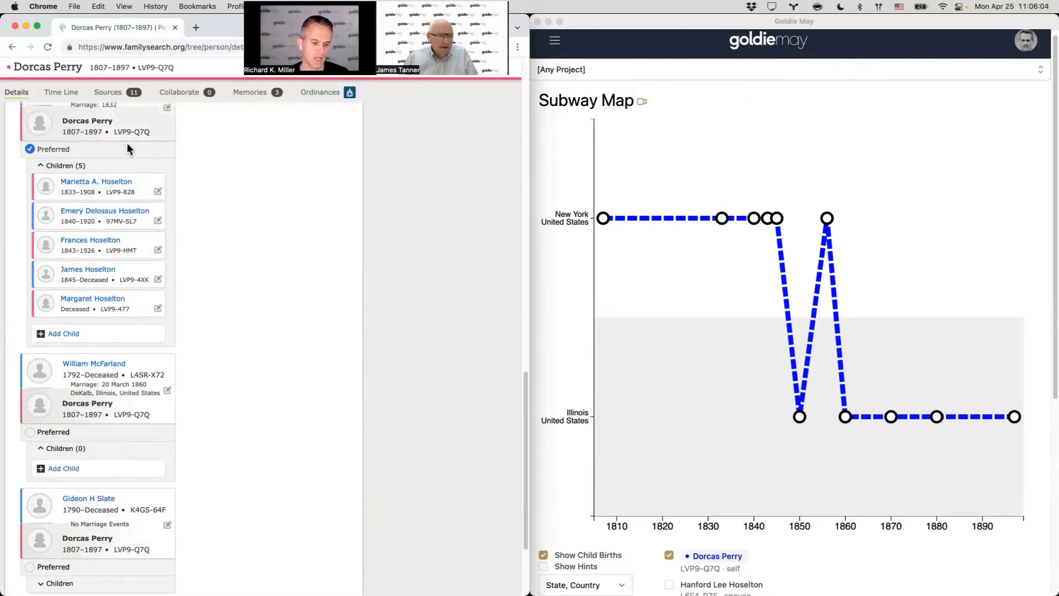
pyautogui.click(60, 583)
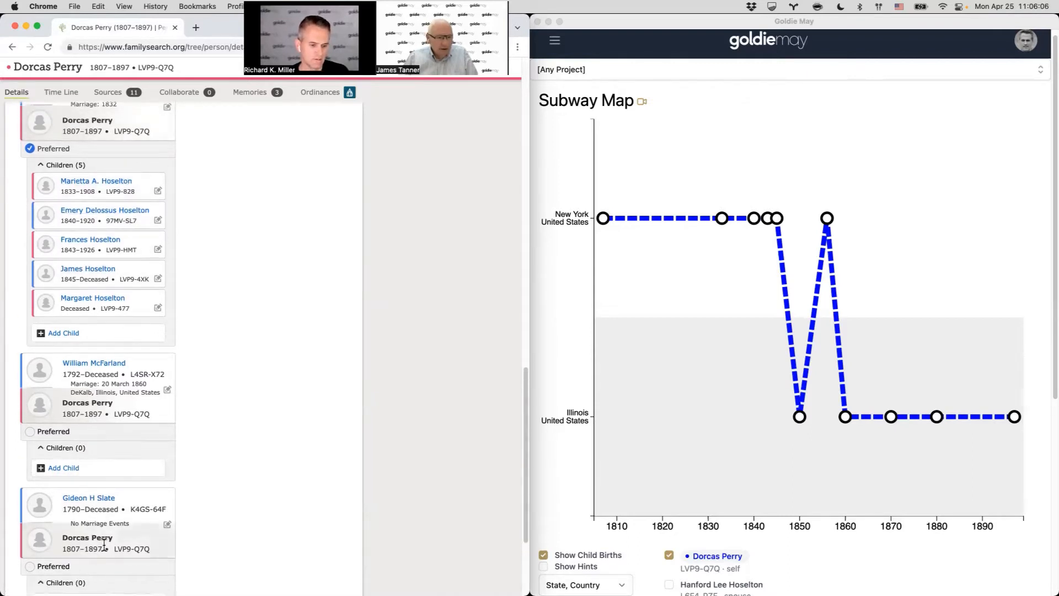
pyautogui.scroll(-3, 106, 546)
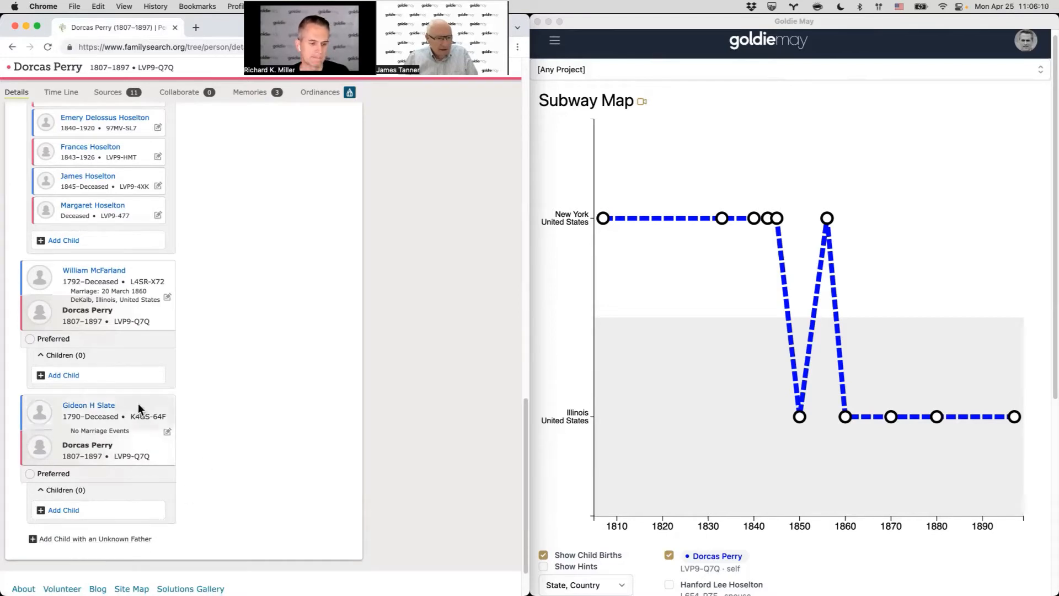
# Step: Open the pages of all five children of the first marriage in separate browser tabs
pyautogui.scroll(1, 137, 405)
pyautogui.scroll(1, 138, 405)
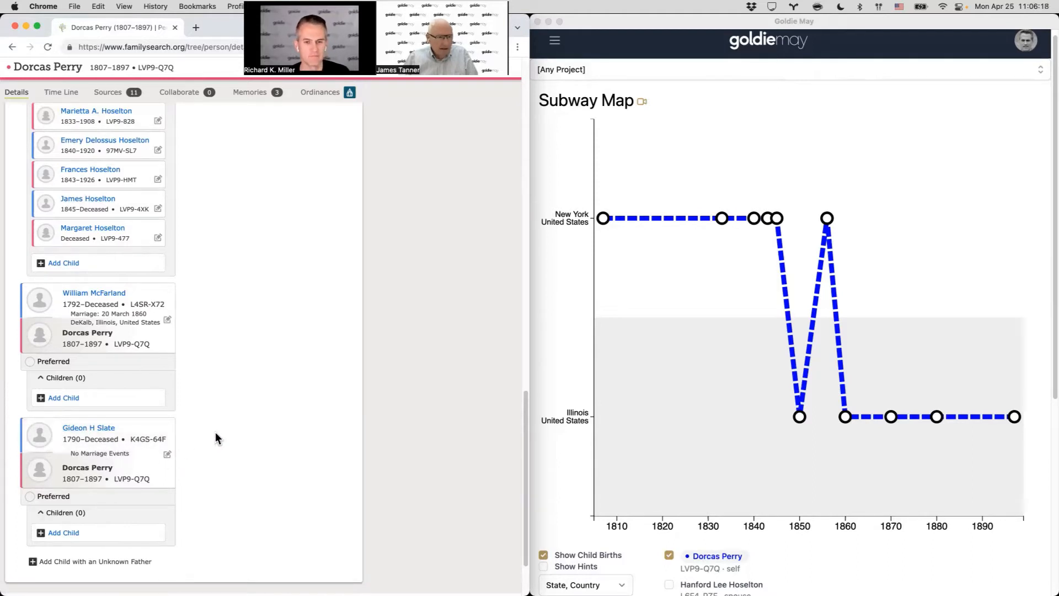
pyautogui.scroll(1, 215, 432)
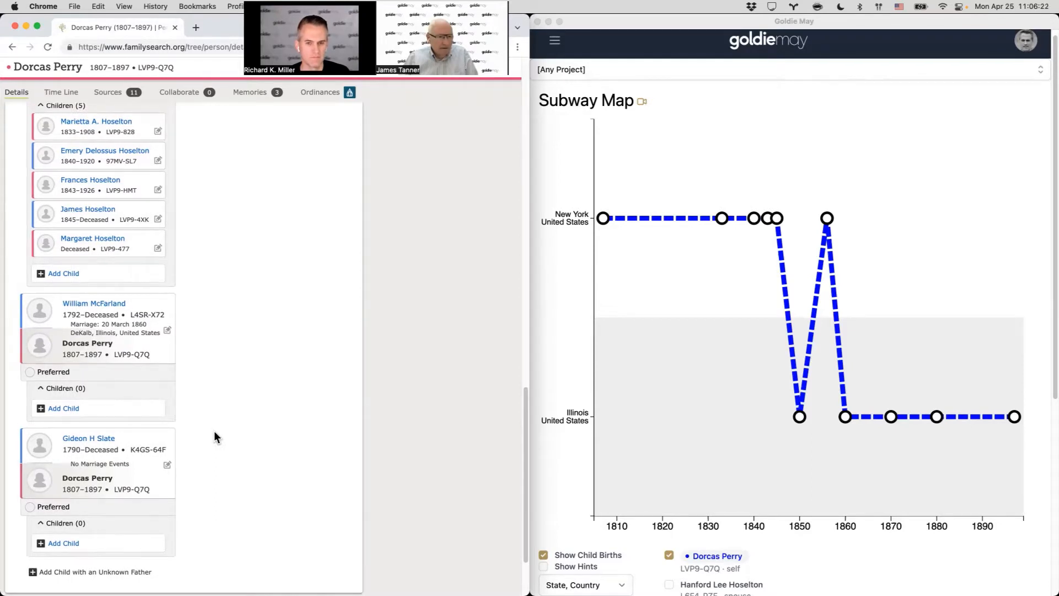
pyautogui.scroll(3, 214, 432)
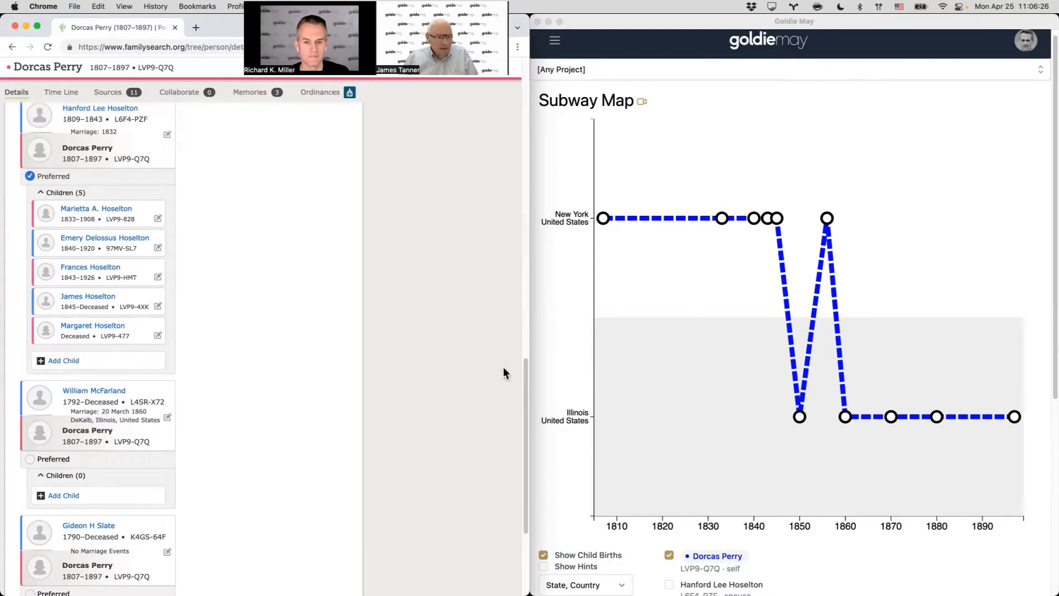
pyautogui.keyDown('super'); pyautogui.click(110, 211); pyautogui.keyUp('super')
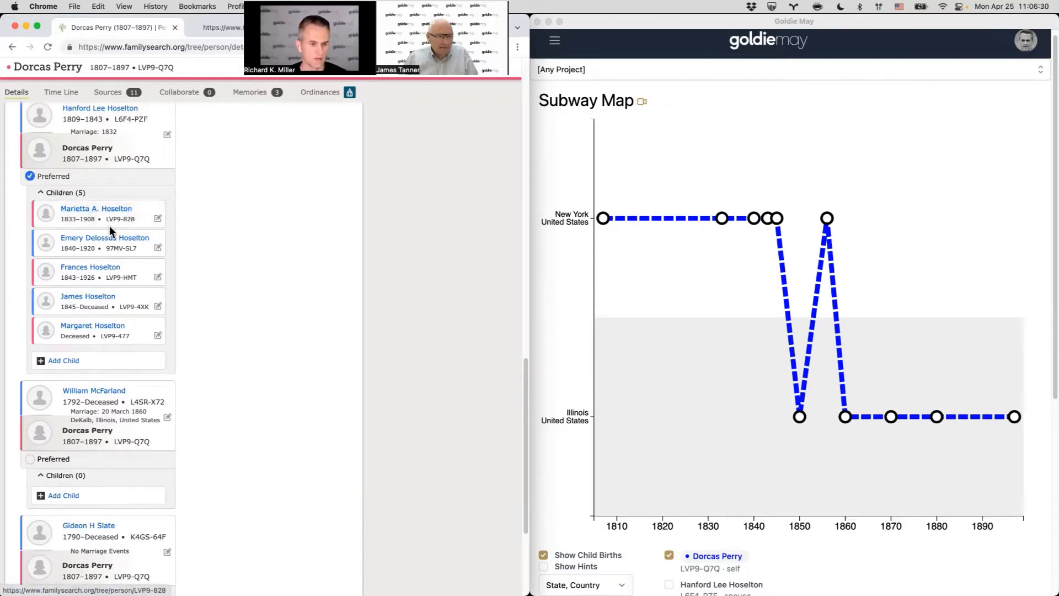
pyautogui.keyDown('super'); pyautogui.click(104, 298); pyautogui.keyUp('super')
pyautogui.keyDown('super'); pyautogui.click(106, 327); pyautogui.keyUp('super')
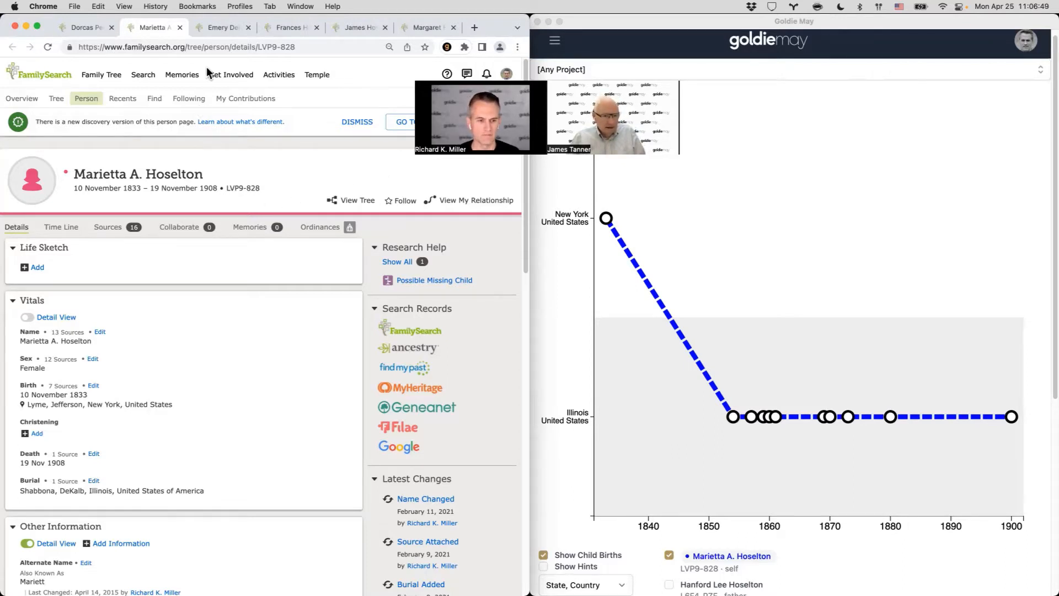
# Step: Examine the profiles and Subway Maps of the second to fifth children, ending on the child born in 1845
pyautogui.click(219, 27)
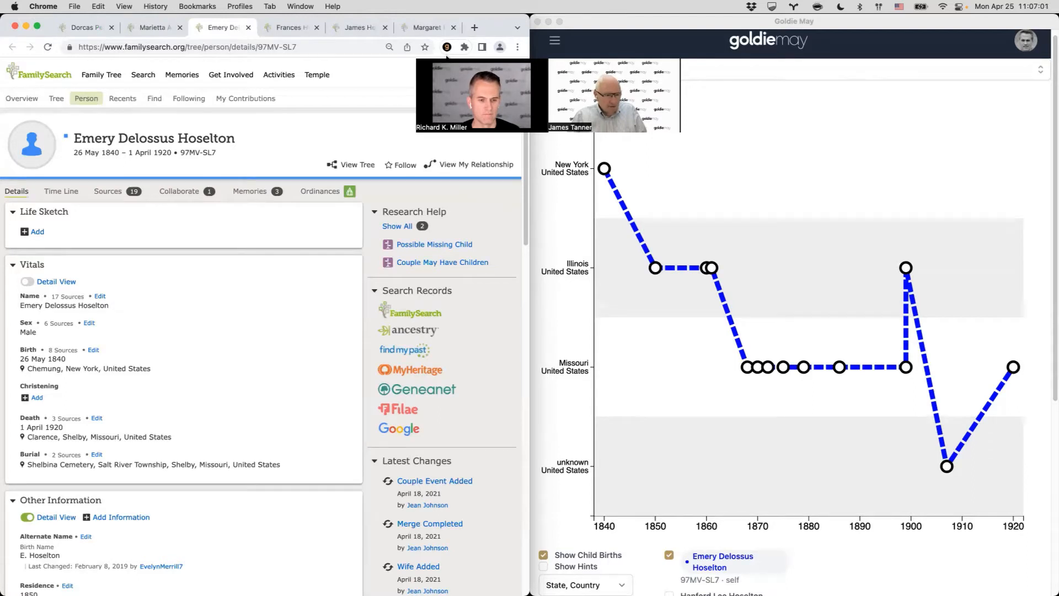
pyautogui.click(291, 29)
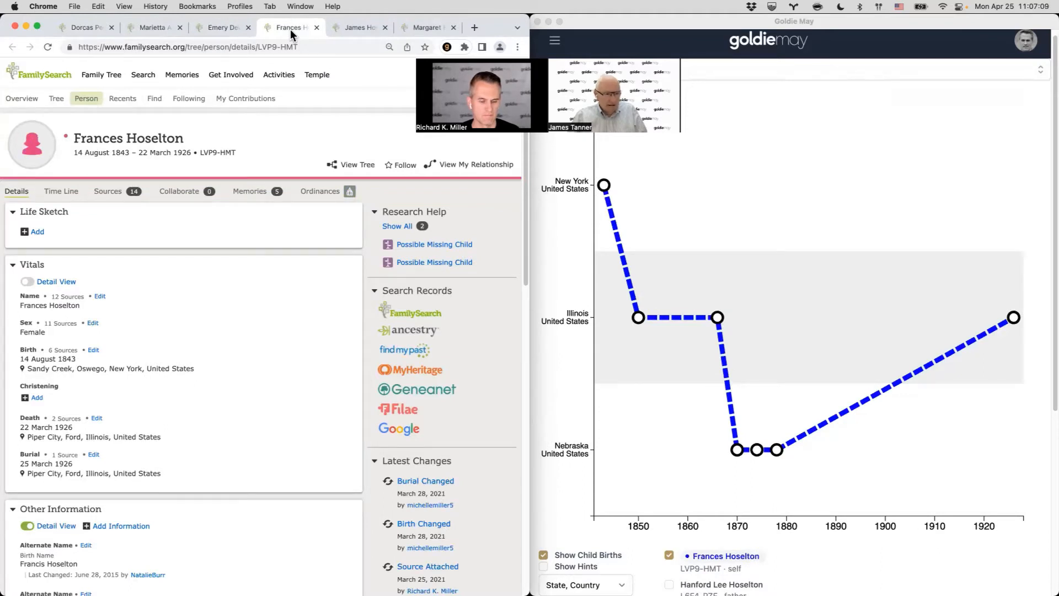
pyautogui.click(363, 25)
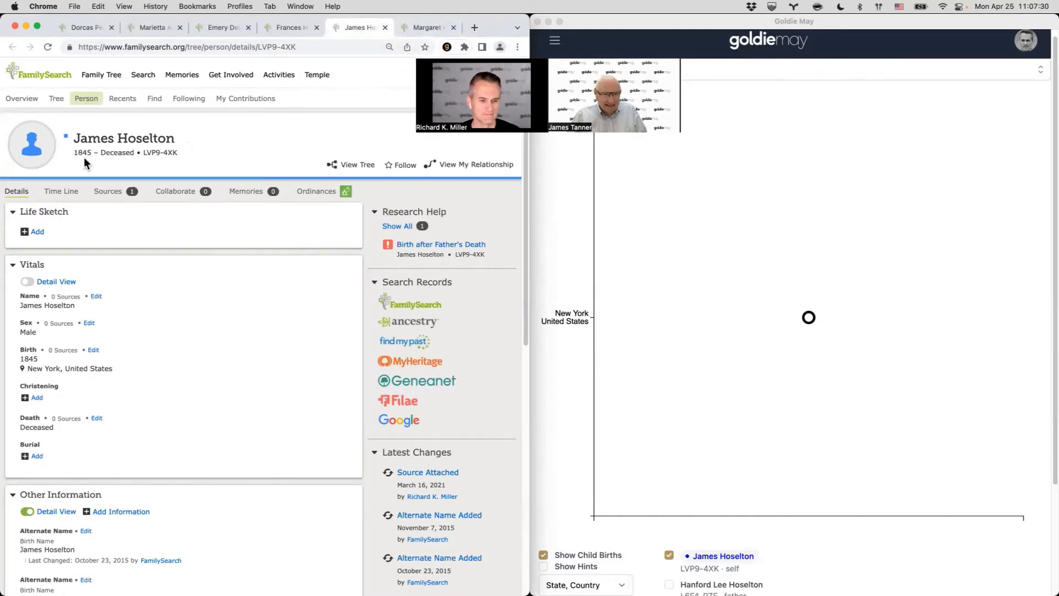
pyautogui.click(425, 28)
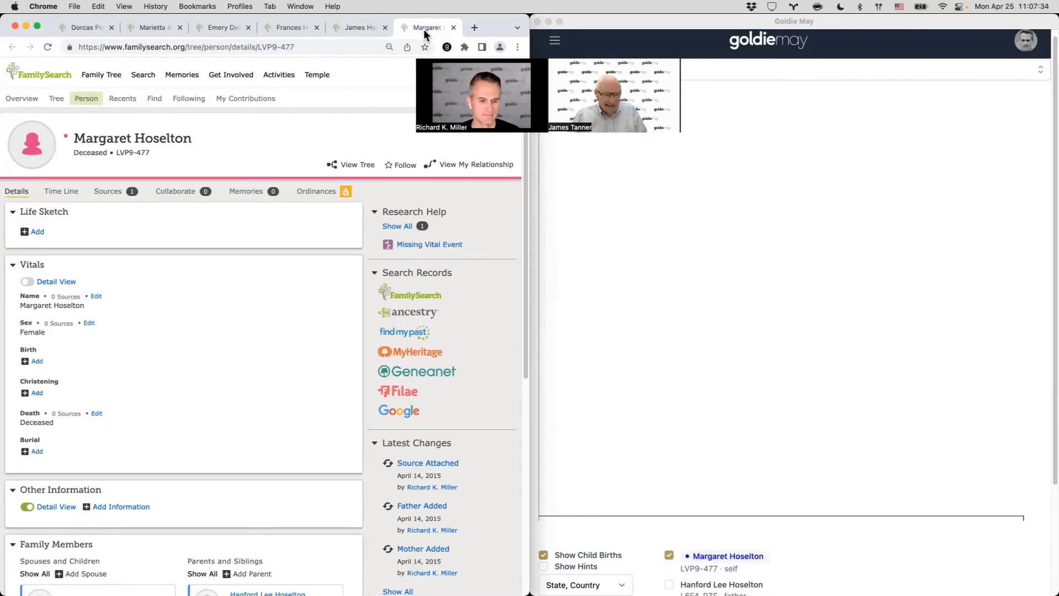
pyautogui.click(363, 27)
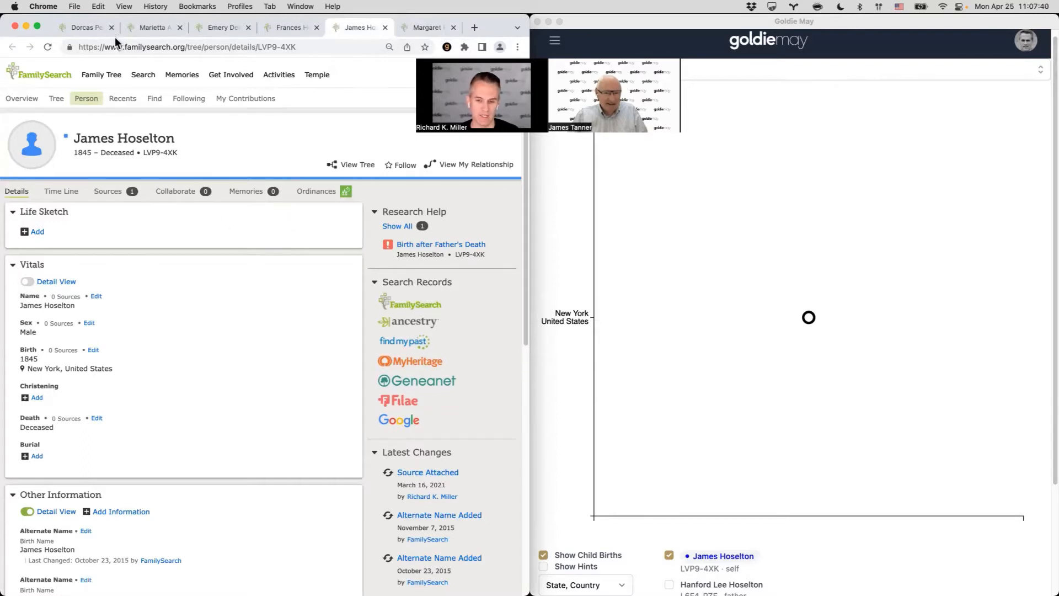
# Step: Return to the ancestor's page and set the Subway Map's place detail to county, state and country
pyautogui.click(92, 32)
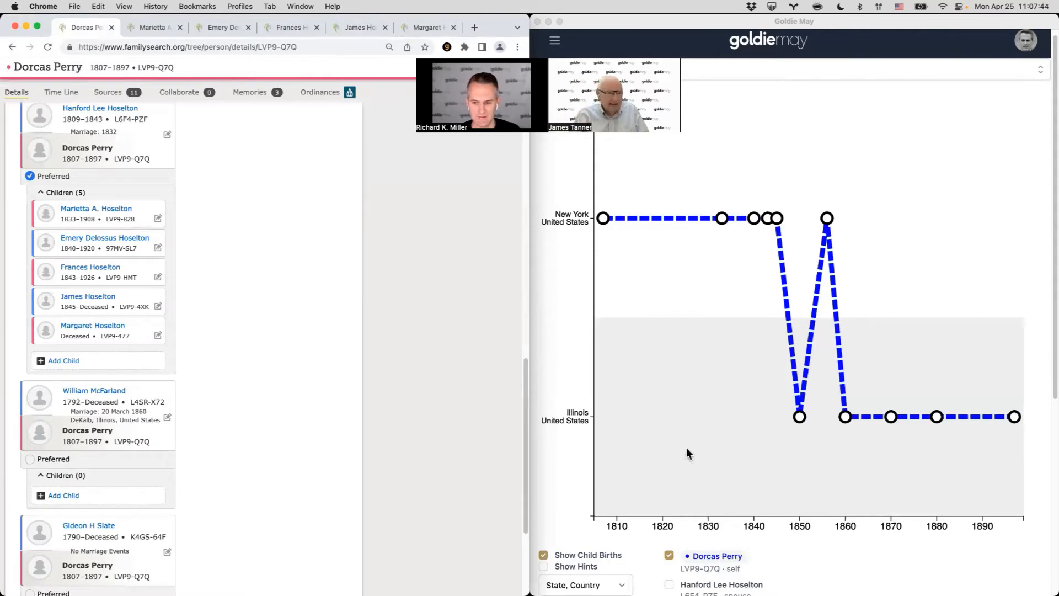
pyautogui.click(587, 582)
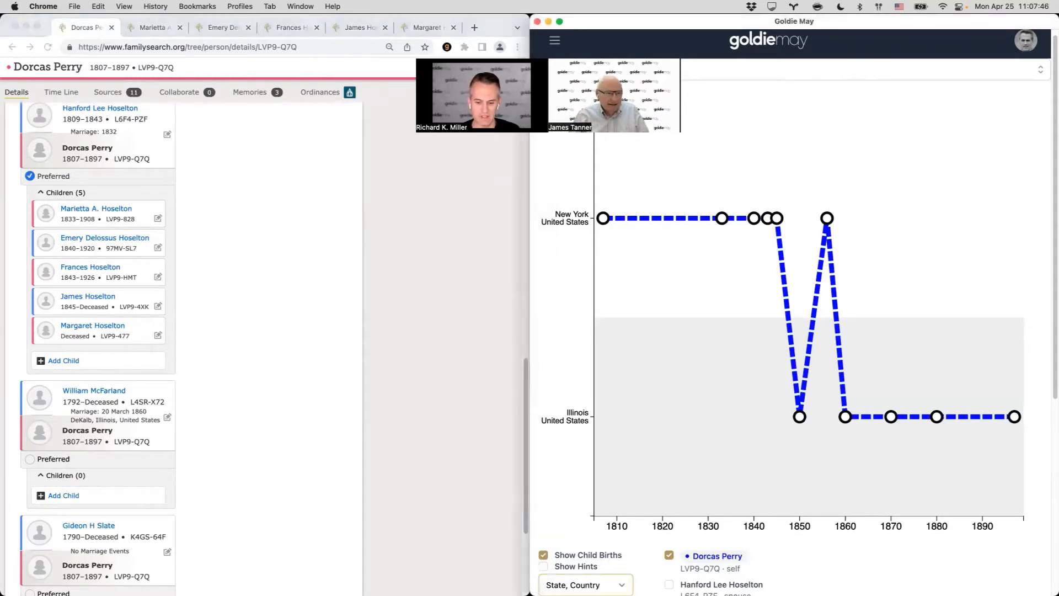
pyautogui.click(588, 583)
pyautogui.click(599, 540)
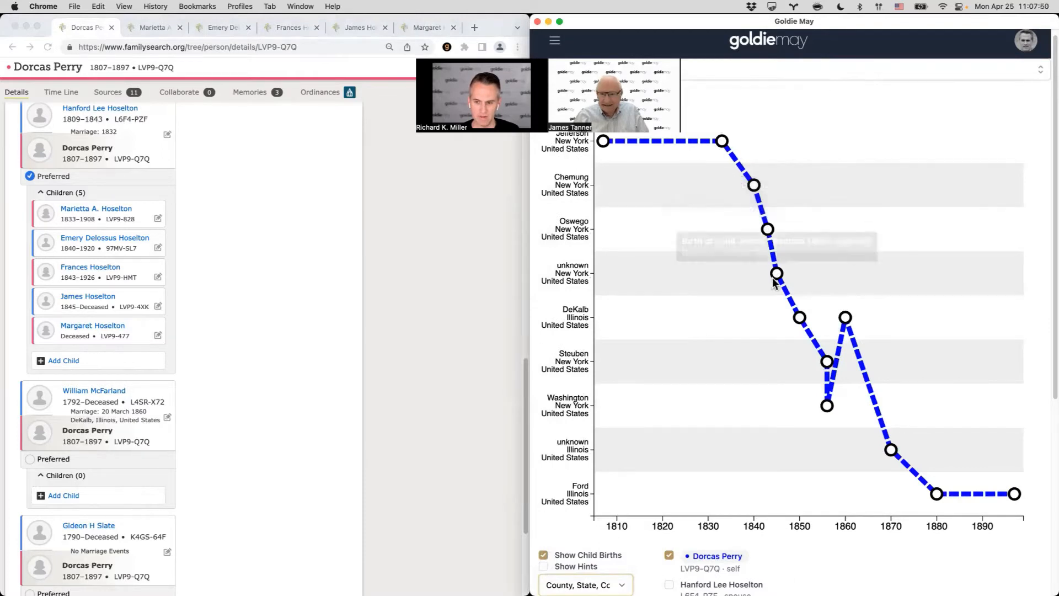
pyautogui.moveTo(797, 321)
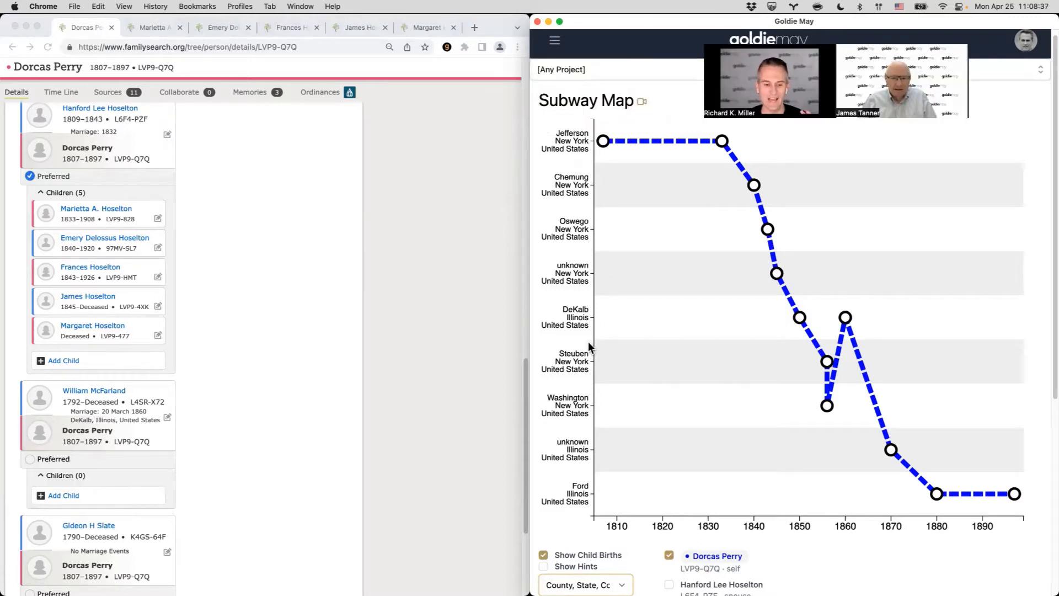
# Step: Map all the places of the ancestor's Subway Map as a route in Google Maps
pyautogui.scroll(-3, 588, 342)
pyautogui.scroll(-1, 589, 347)
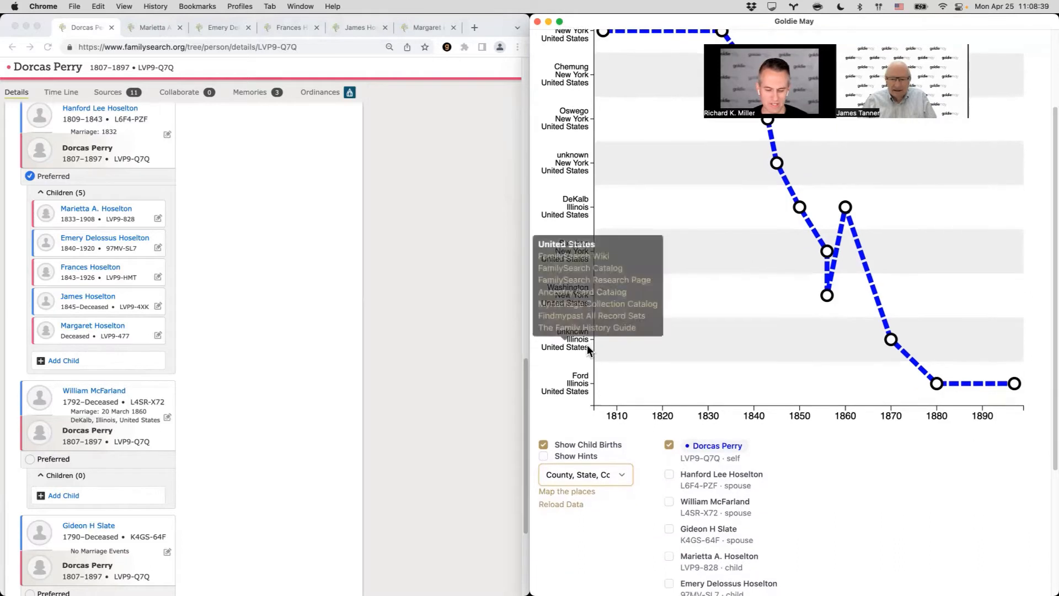
pyautogui.click(557, 493)
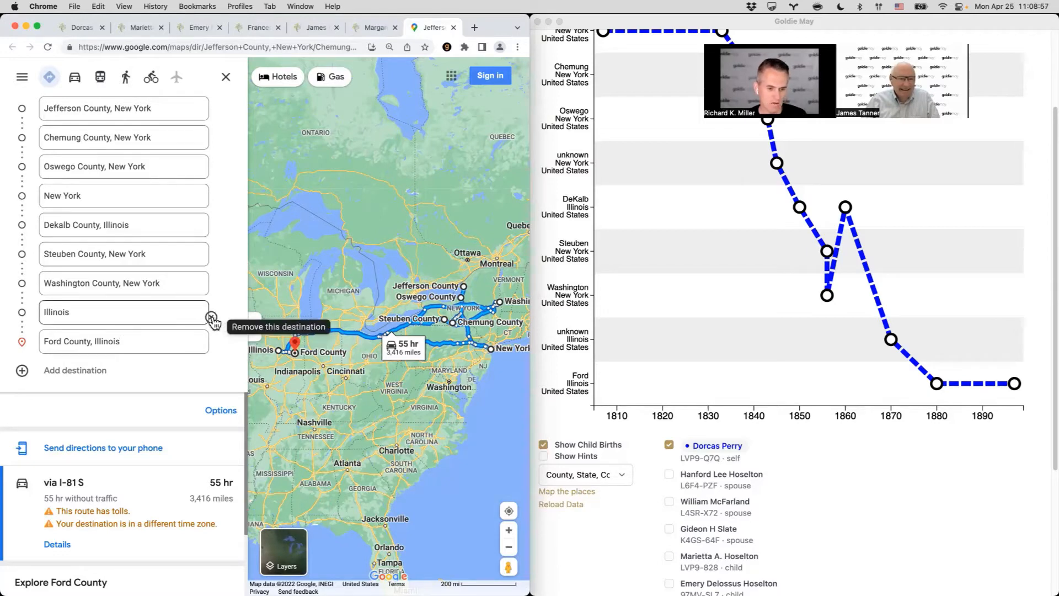
# Step: Remove the destinations Illinois, Ford County, Dekalb County and the general New York stop from the Google Maps route
pyautogui.click(211, 318)
pyautogui.click(211, 313)
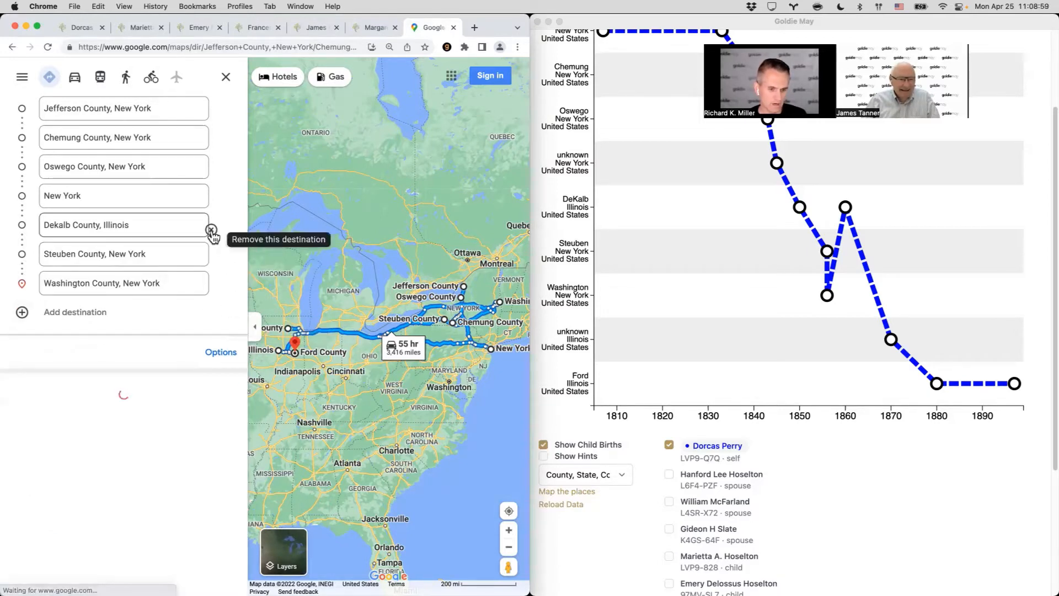
pyautogui.click(211, 230)
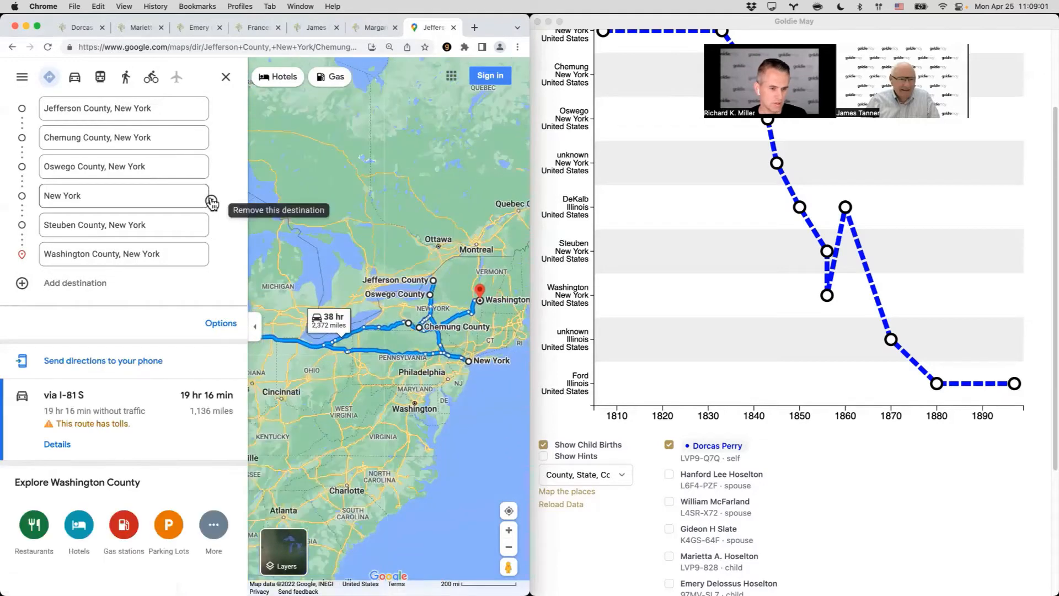
pyautogui.click(211, 201)
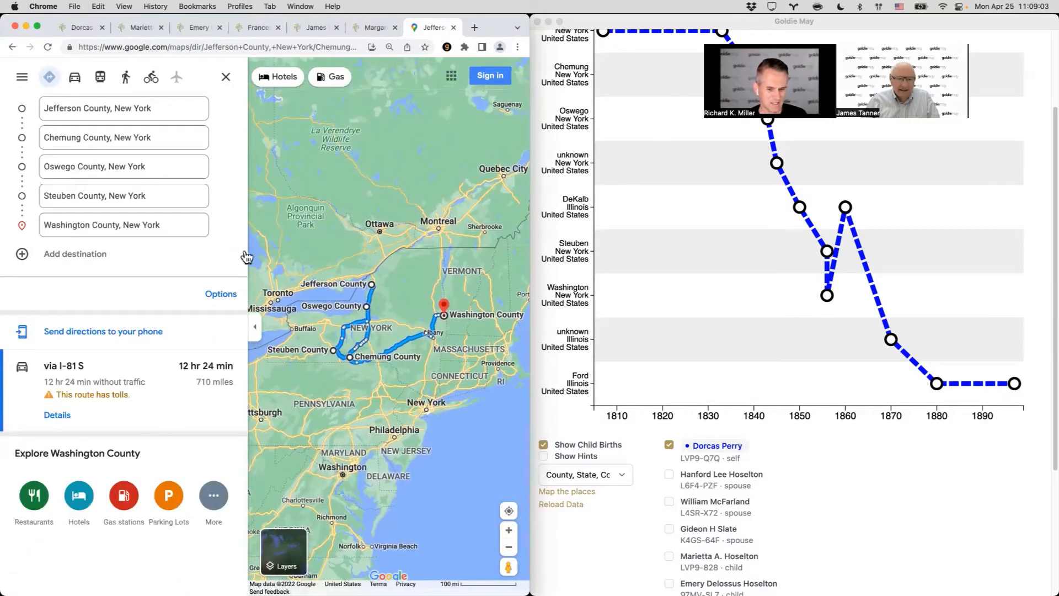
pyautogui.scroll(1, 382, 341)
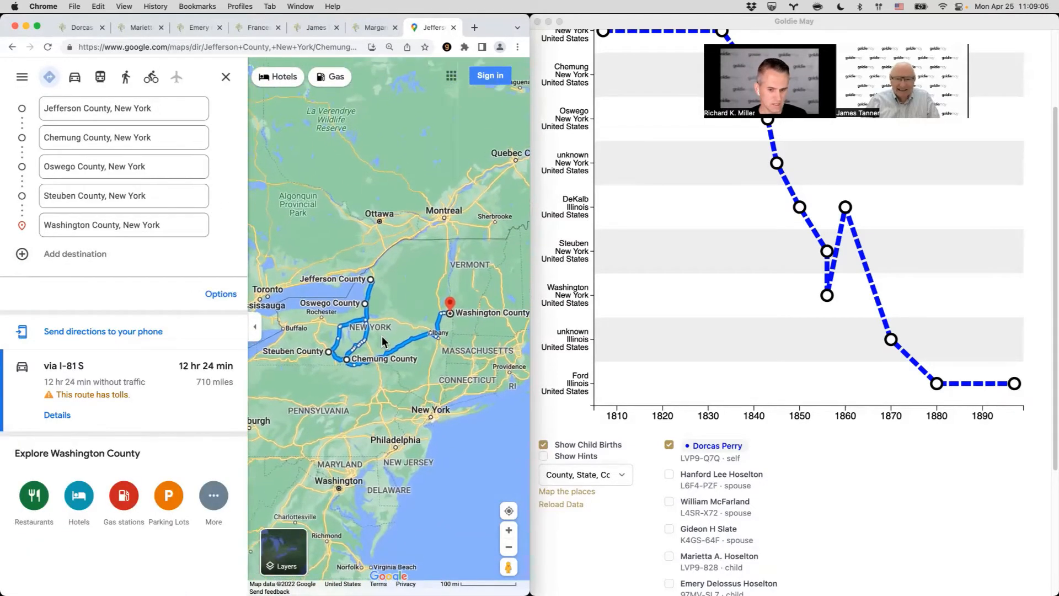
pyautogui.scroll(3, 383, 341)
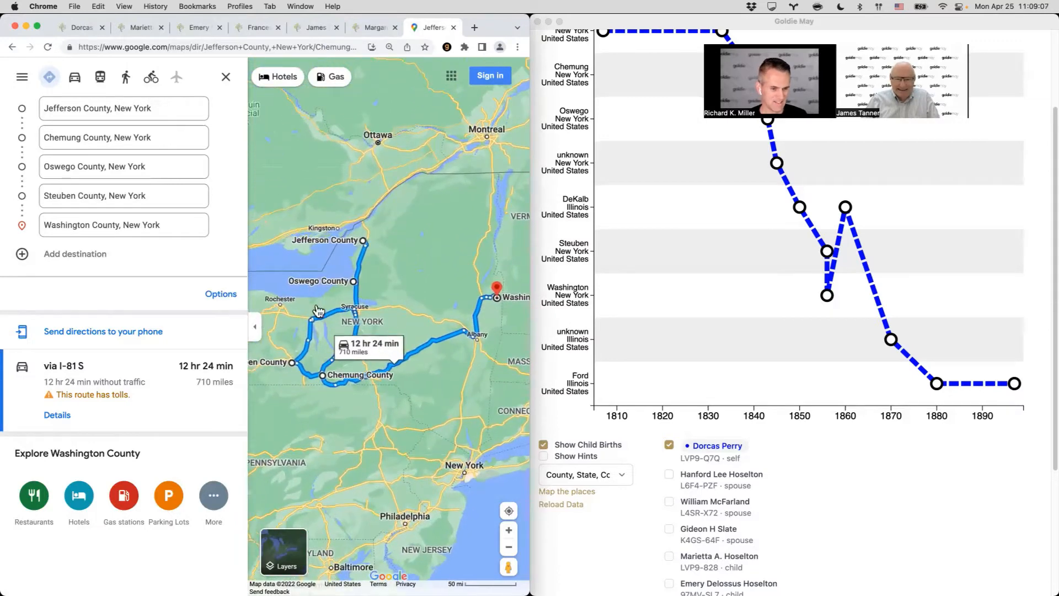
# Step: Check the Washington, New York event on the Subway Map and remove Washington County from the Google Maps route
pyautogui.scroll(5, 586, 298)
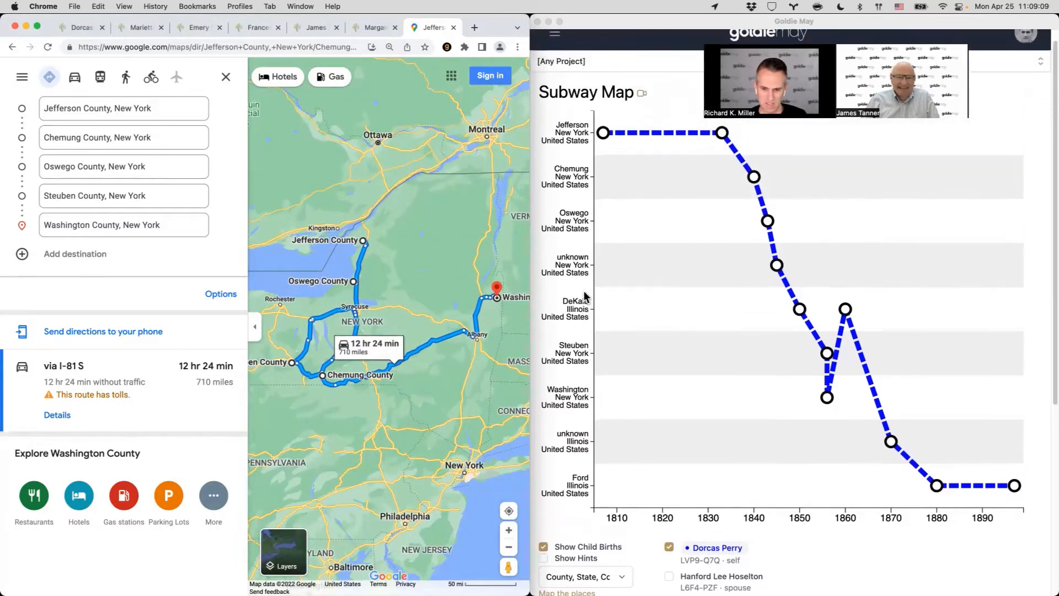
pyautogui.click(634, 378)
pyautogui.moveTo(826, 396)
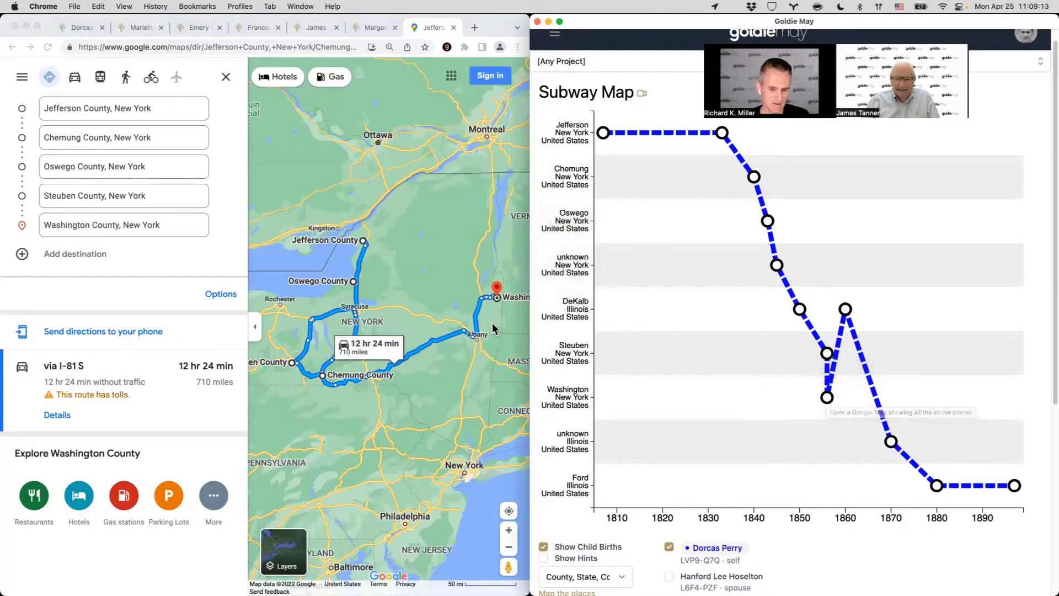
pyautogui.click(220, 224)
pyautogui.click(214, 226)
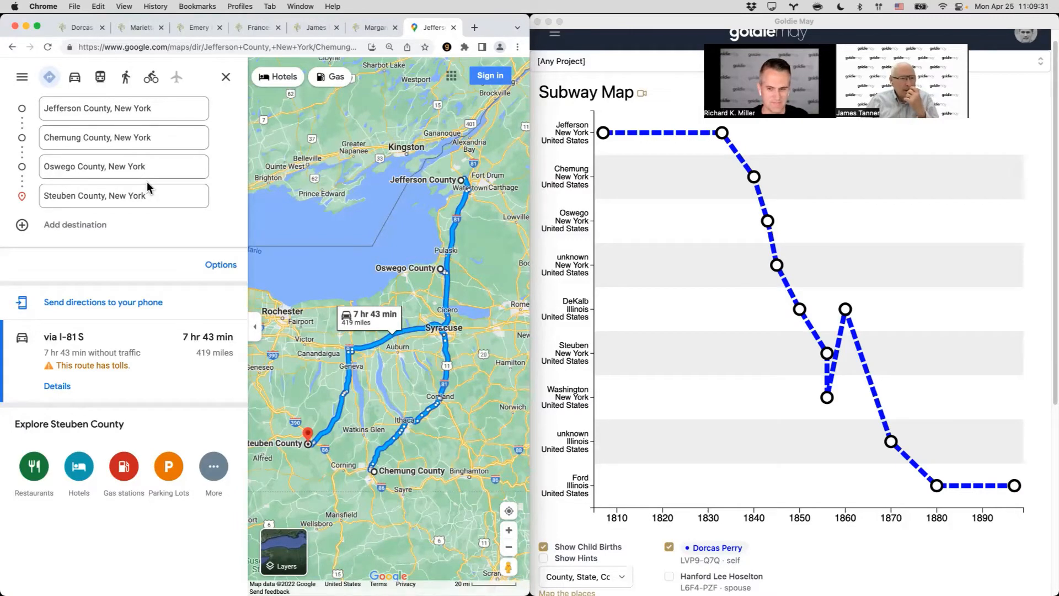
# Step: Compare the Subway Map's birth and first-child events with the family members, other information and vitals in the ancestor's details
pyautogui.click(656, 160)
pyautogui.moveTo(604, 134)
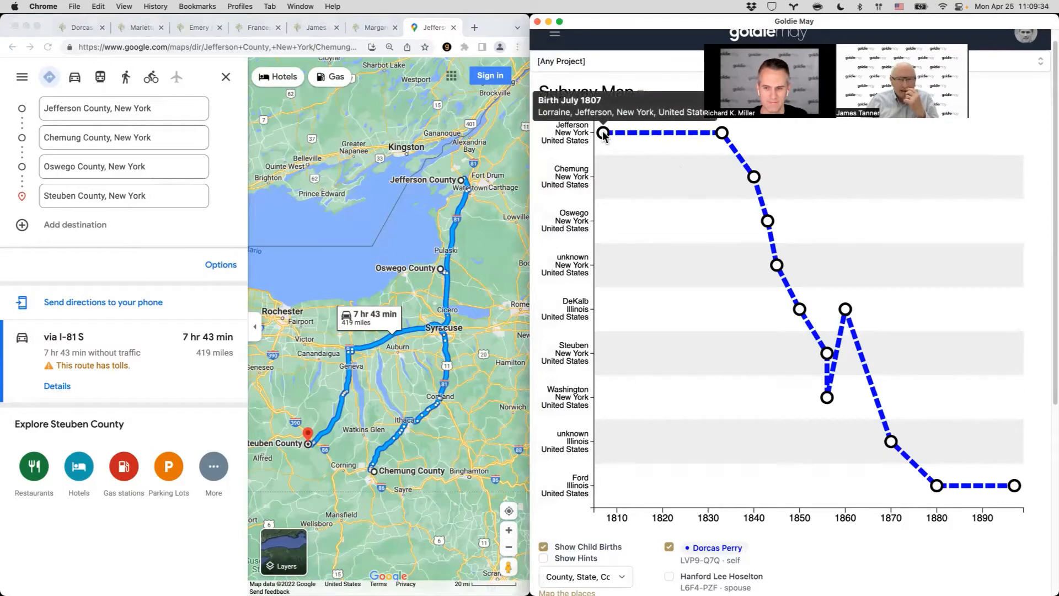
pyautogui.click(69, 29)
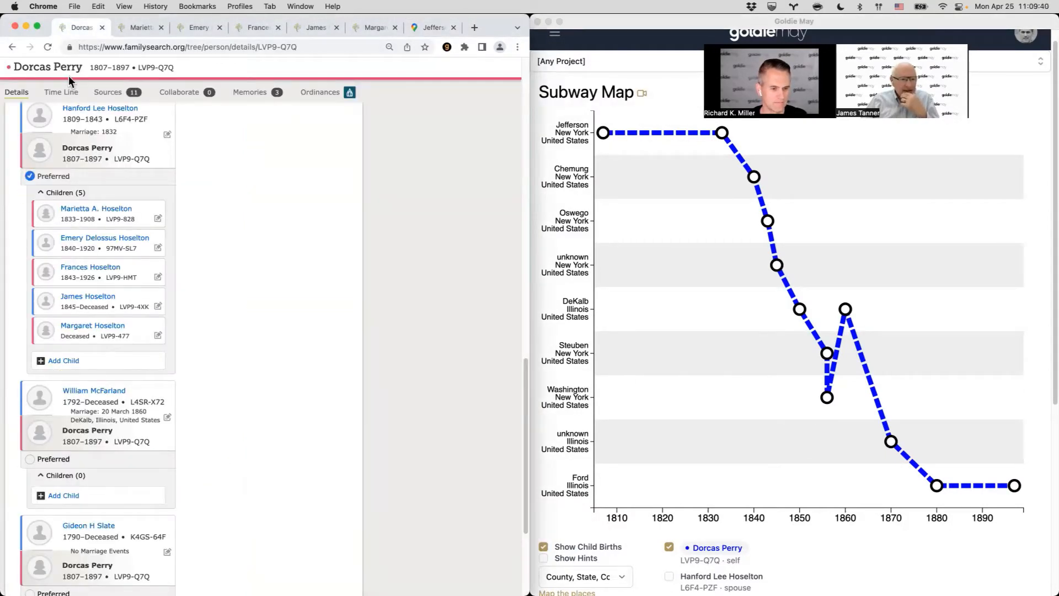
pyautogui.scroll(3, 76, 165)
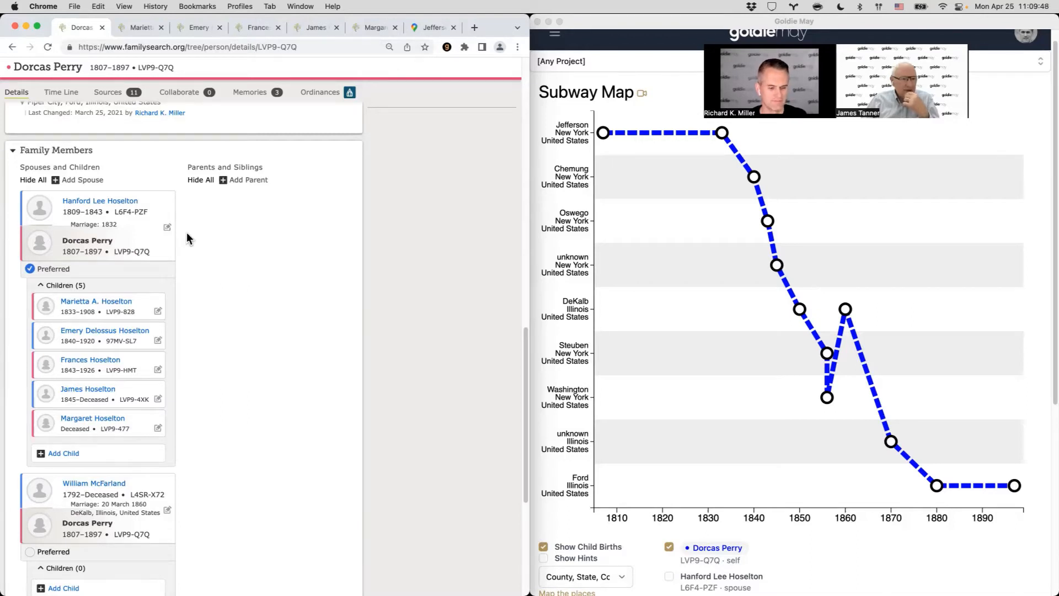
pyautogui.scroll(5, 123, 208)
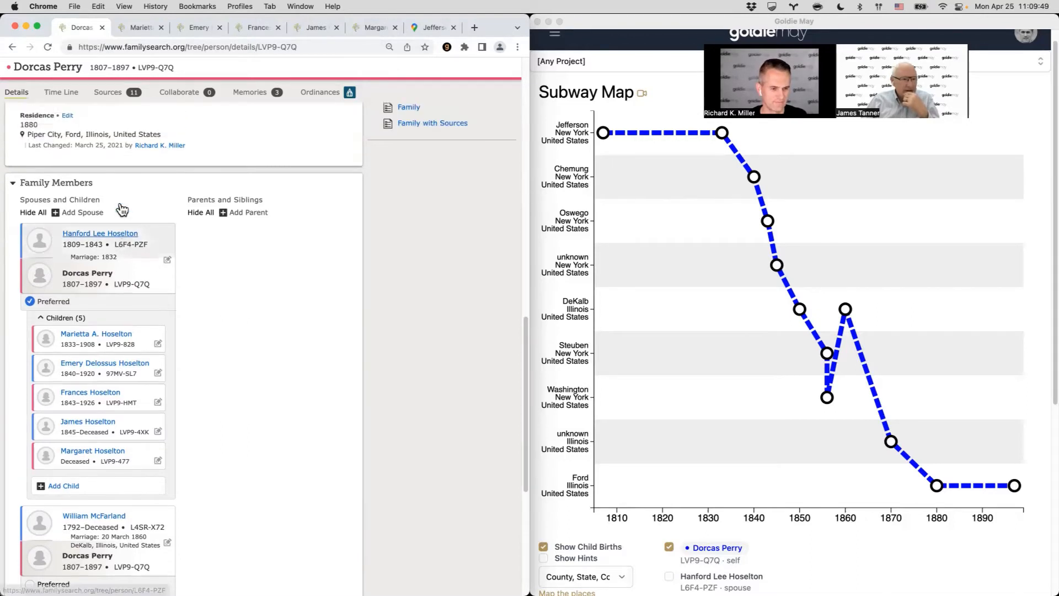
pyautogui.scroll(5, 120, 201)
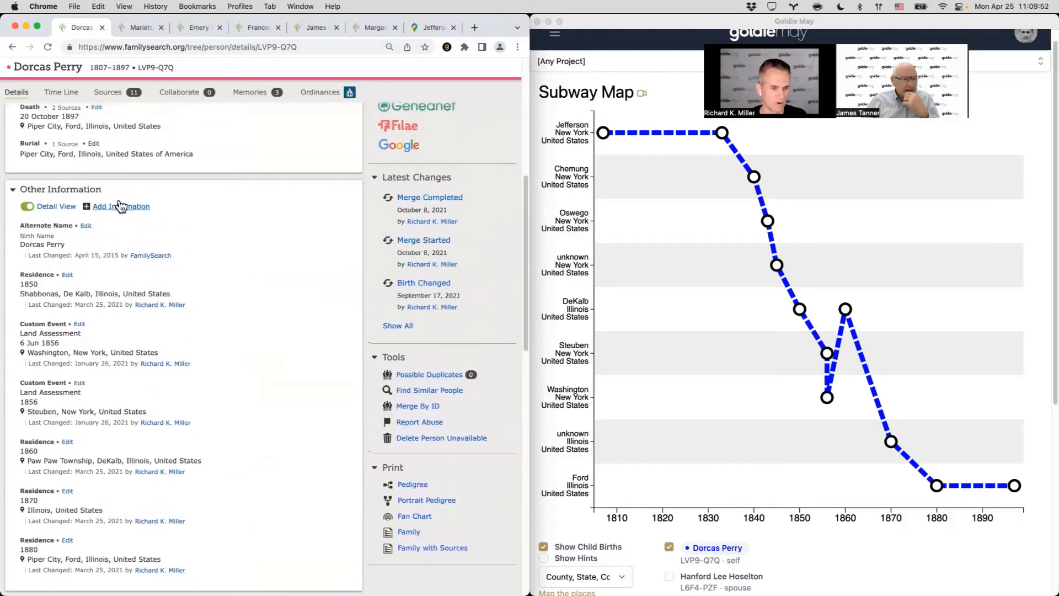
pyautogui.scroll(1, 121, 206)
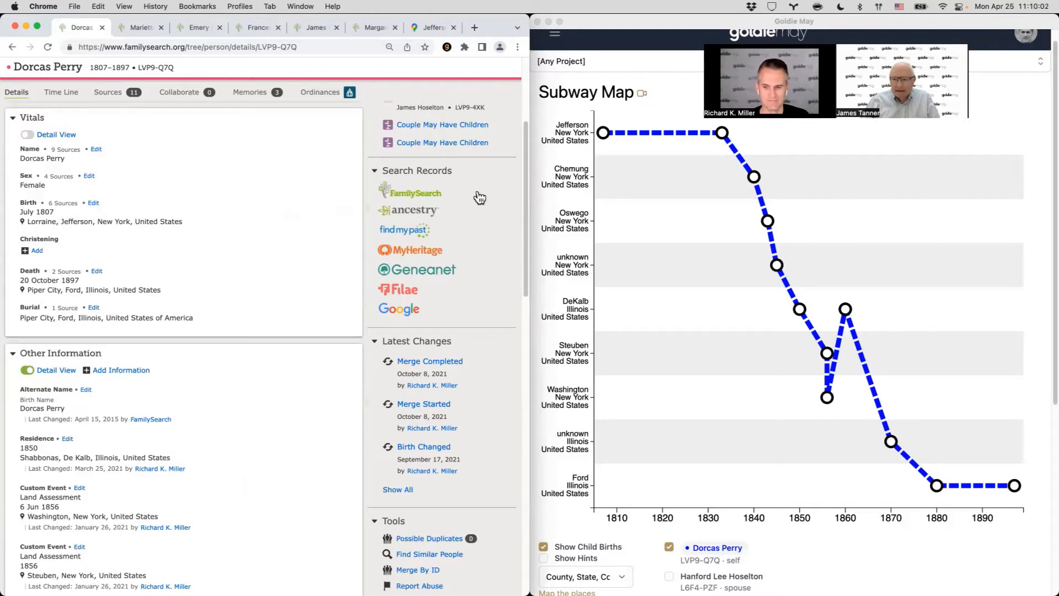
pyautogui.click(705, 141)
pyautogui.moveTo(720, 135)
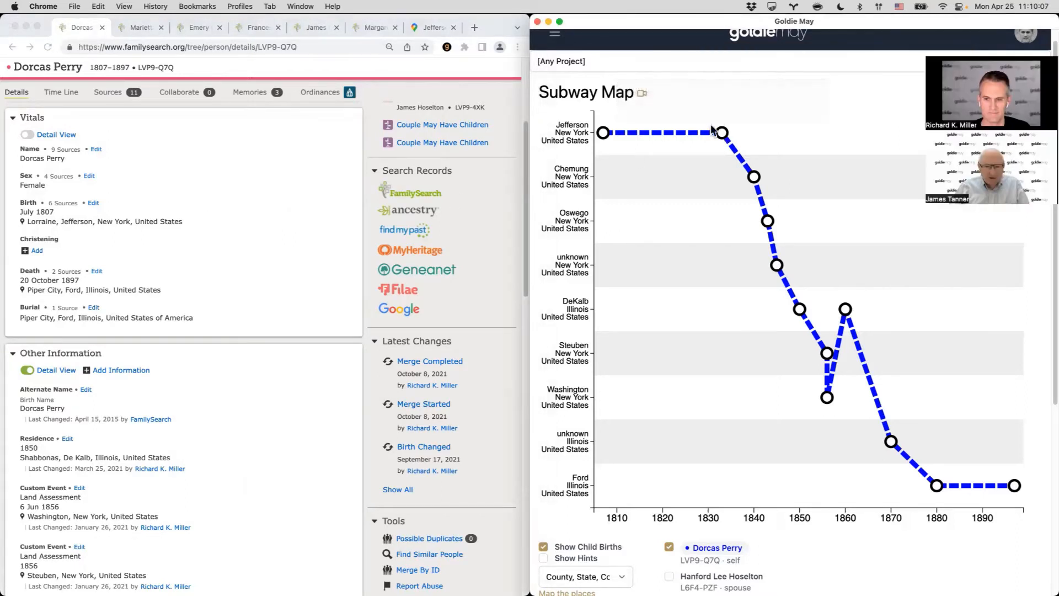
pyautogui.moveTo(603, 134)
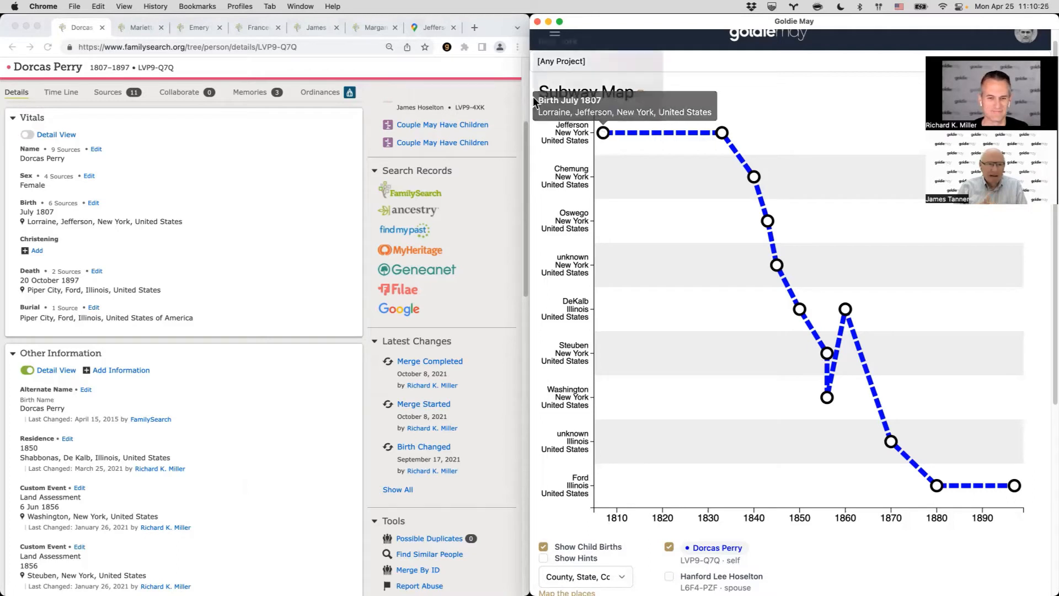
# Step: Search the web for "erie canal" in a new tab, open its Wikipedia article and highlight the date of first use
pyautogui.click(477, 28)
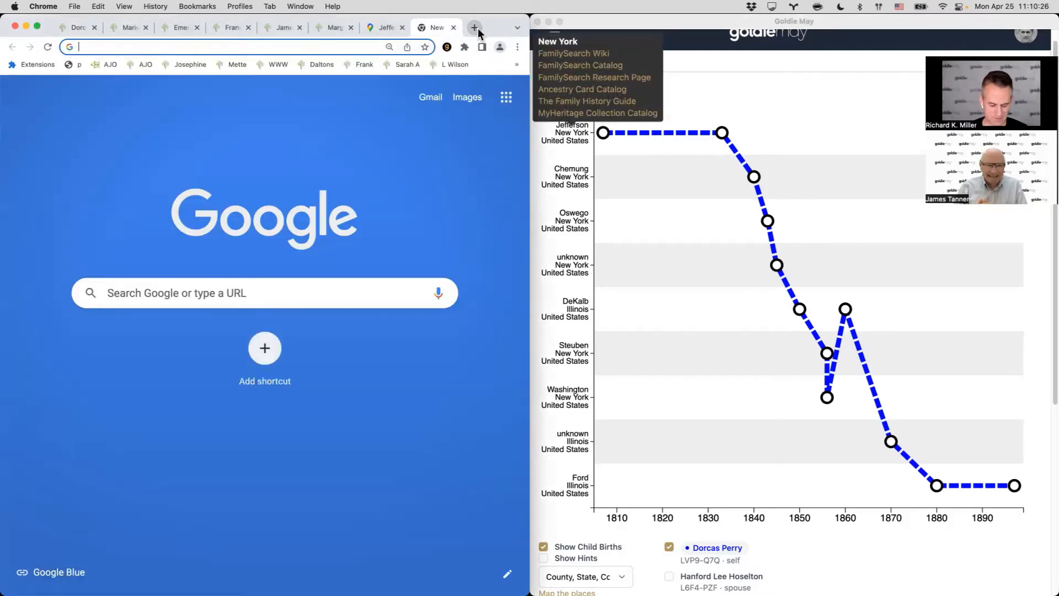
pyautogui.write('weiw')
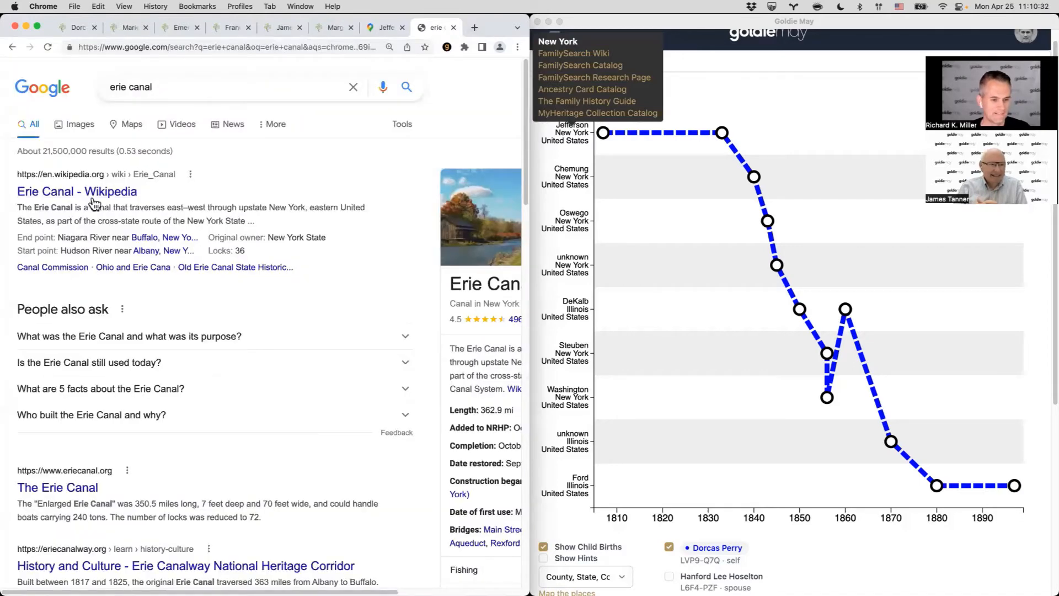
pyautogui.click(83, 204)
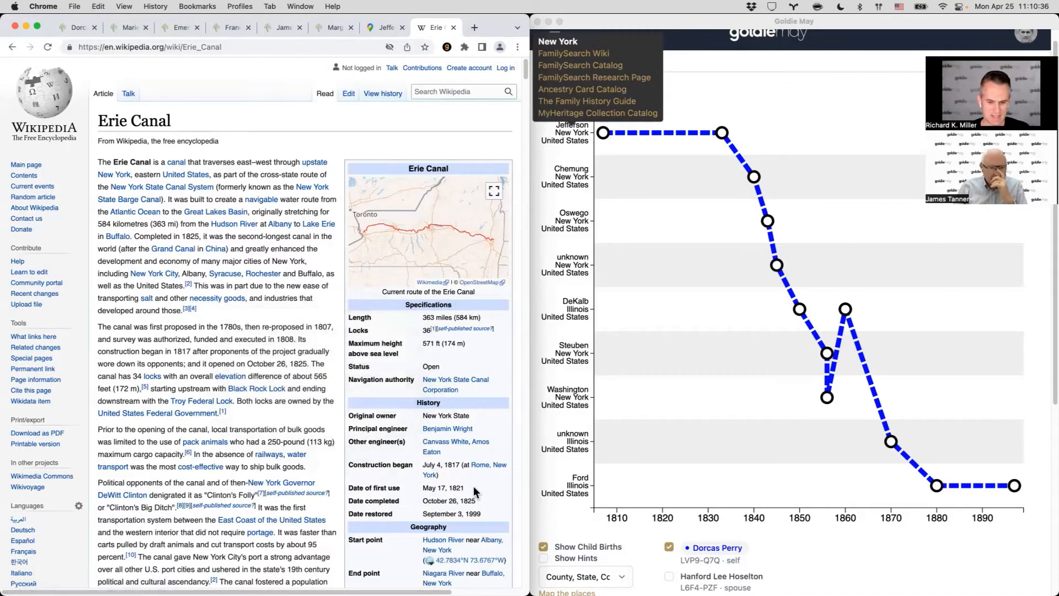
pyautogui.scroll(-3, 473, 488)
pyautogui.moveTo(474, 405); pyautogui.dragTo(425, 405)
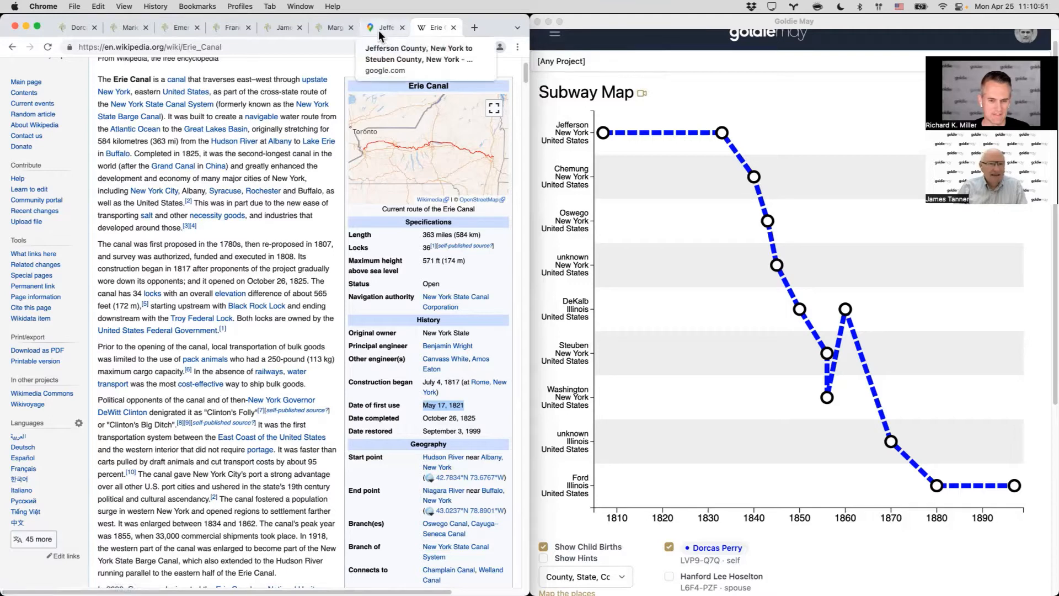
# Step: Return to the ancestor's page and examine the Subway Map events one by one from 1840 to 1860
pyautogui.click(76, 30)
pyautogui.click(687, 234)
pyautogui.moveTo(754, 176)
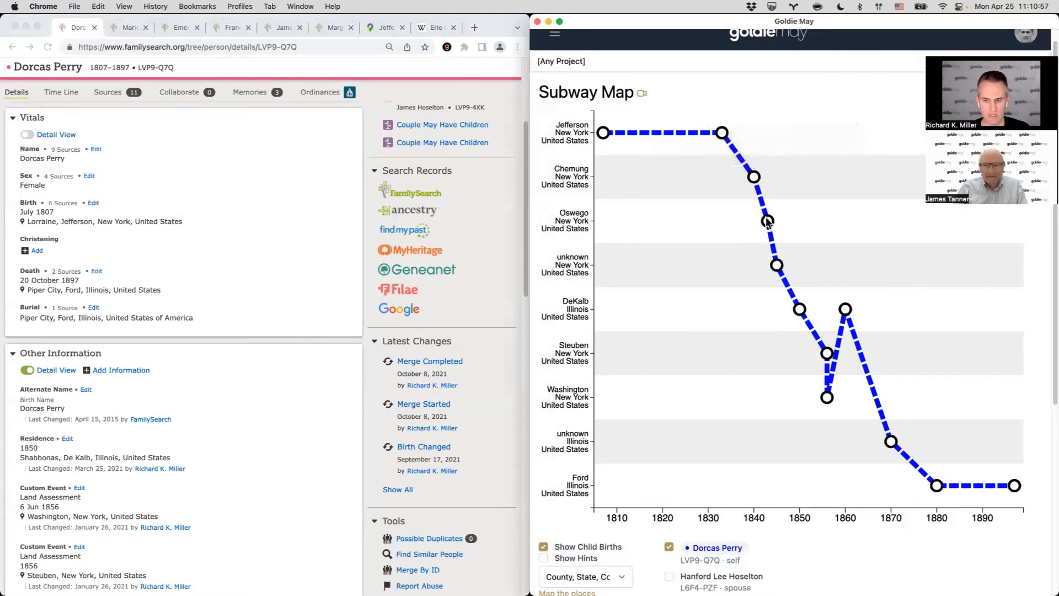
pyautogui.moveTo(767, 221)
pyautogui.moveTo(777, 265)
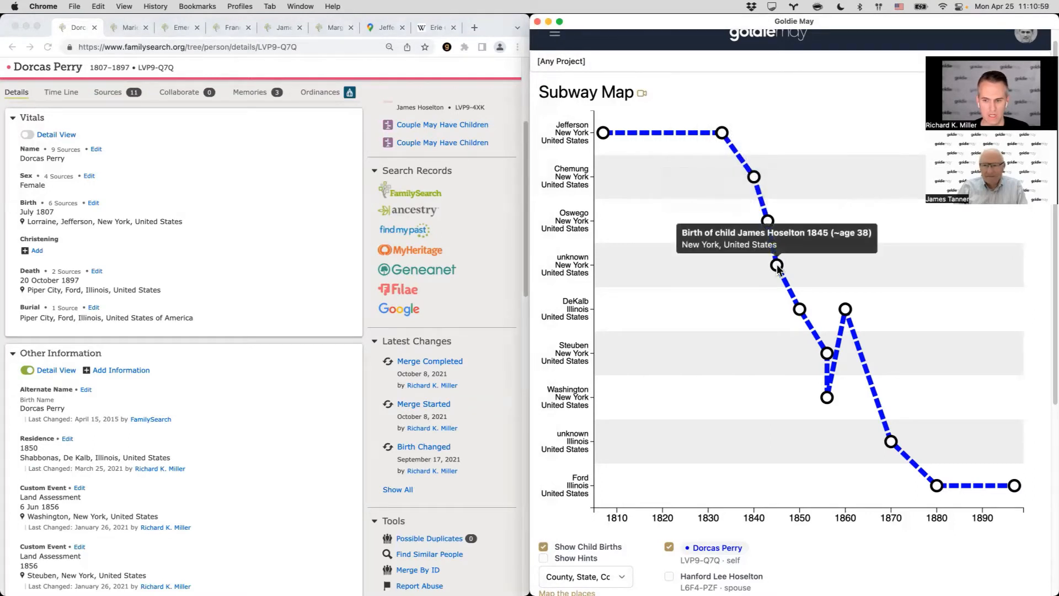
pyautogui.moveTo(801, 309)
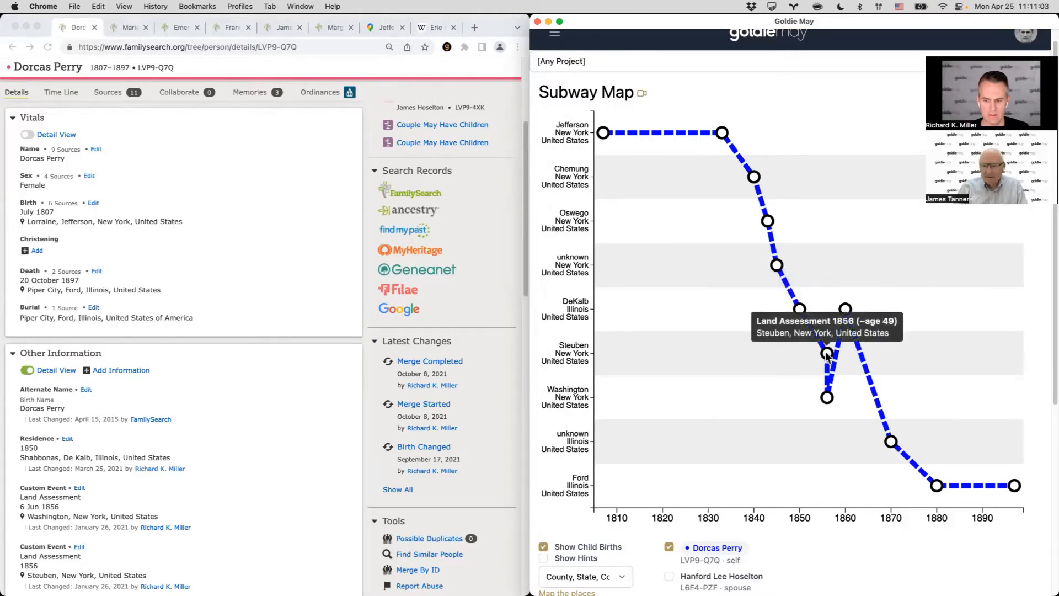
pyautogui.moveTo(843, 307)
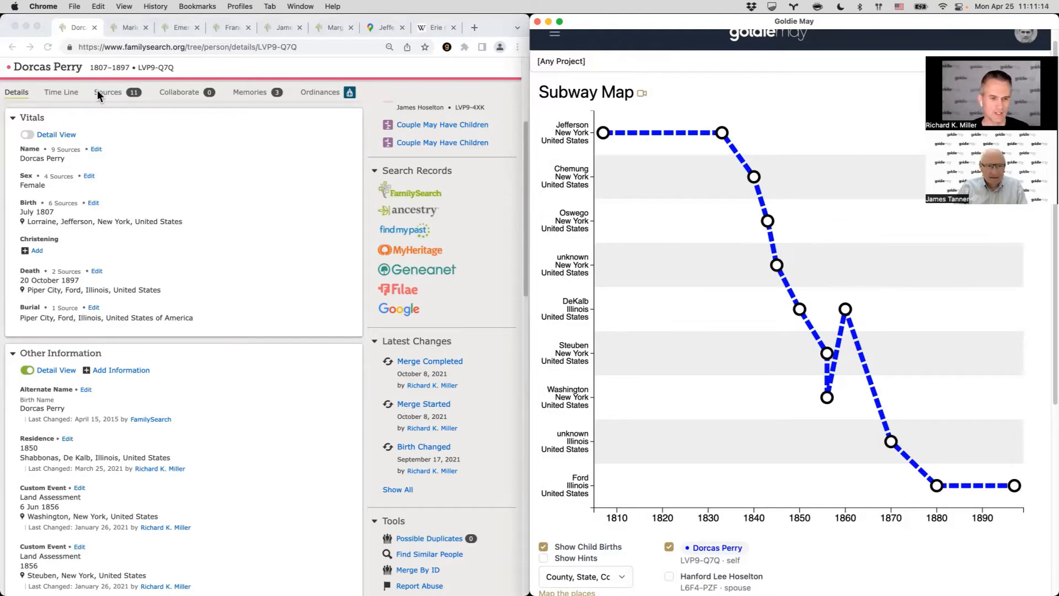
# Step: Open the web link of the source "Forum post describing a note in a family bible" and highlight the post's list of children
pyautogui.click(106, 94)
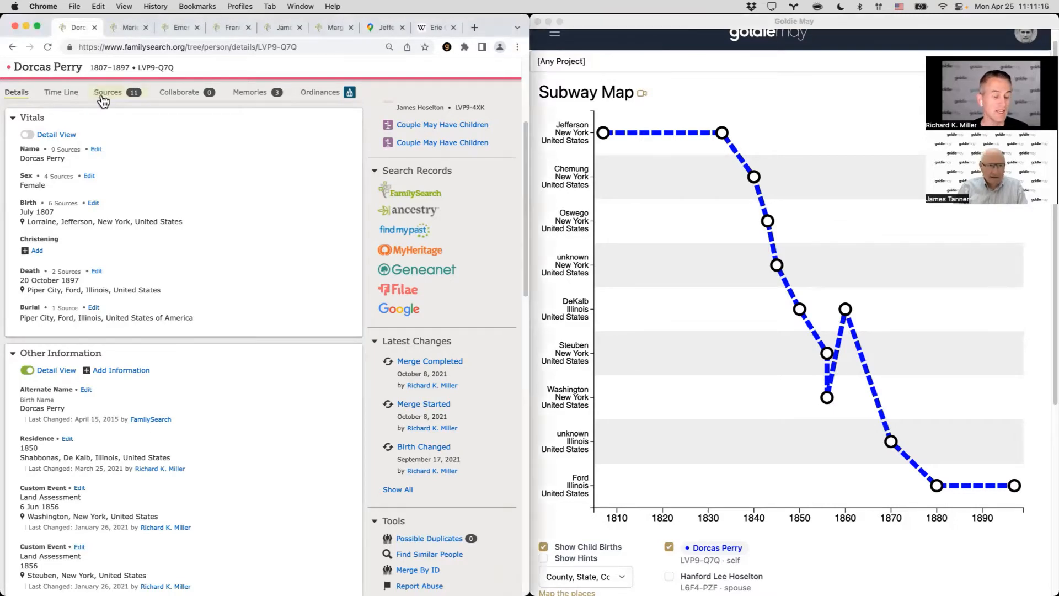
pyautogui.scroll(-15, 153, 313)
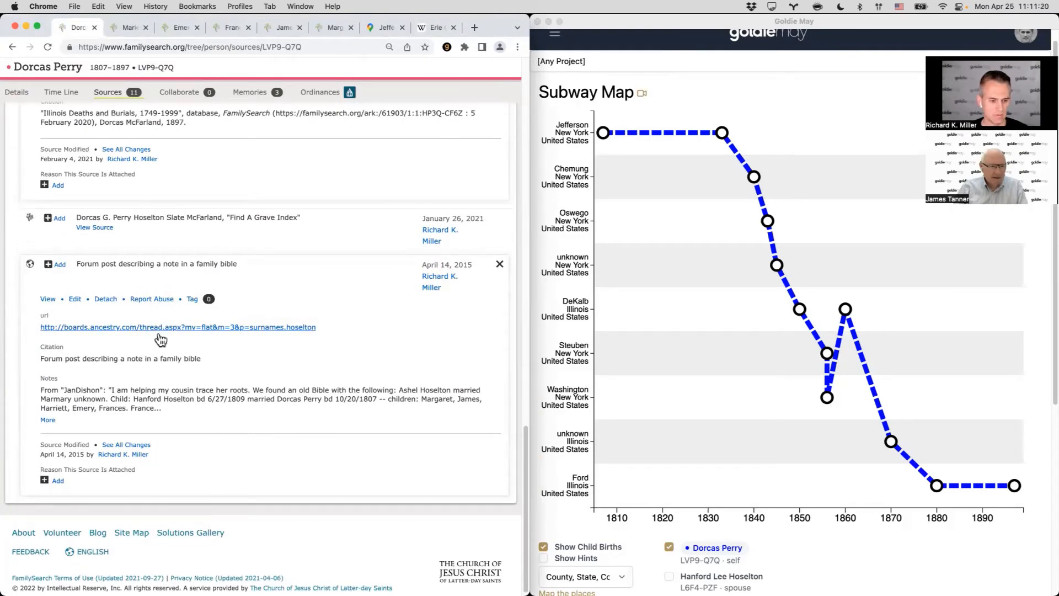
pyautogui.click(210, 330)
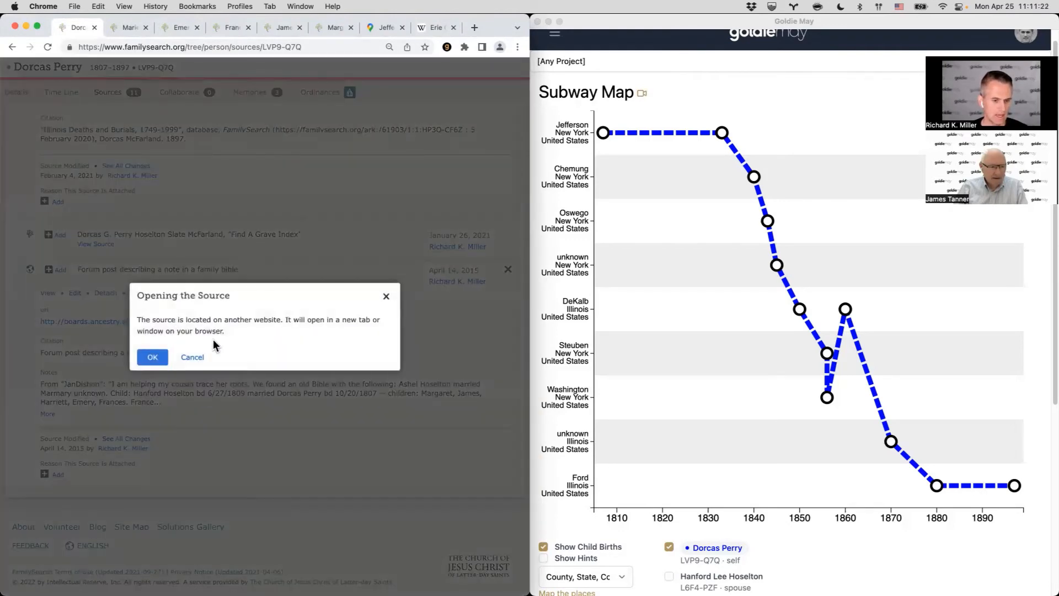
pyautogui.click(155, 358)
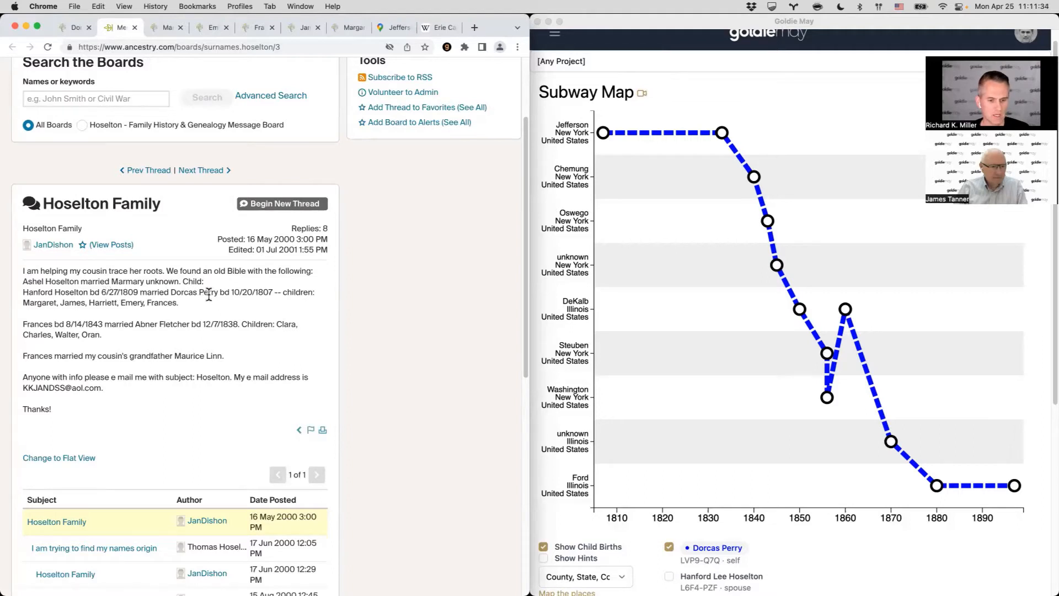
pyautogui.moveTo(283, 291); pyautogui.dragTo(179, 303)
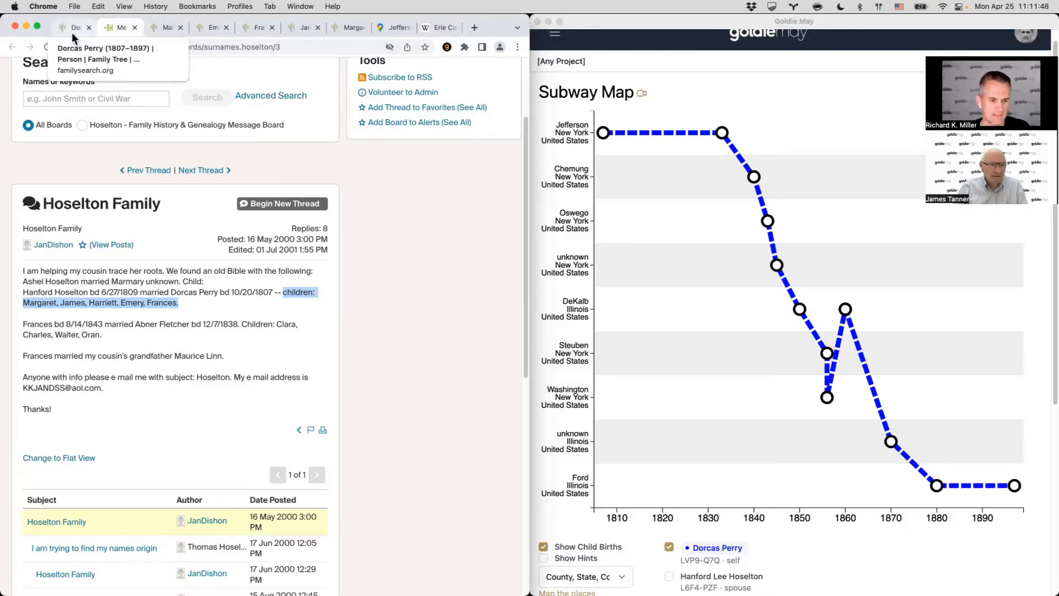
# Step: Review the FamilySearch pages and Subway Maps of the ancestor's five children one by one
pyautogui.click(163, 30)
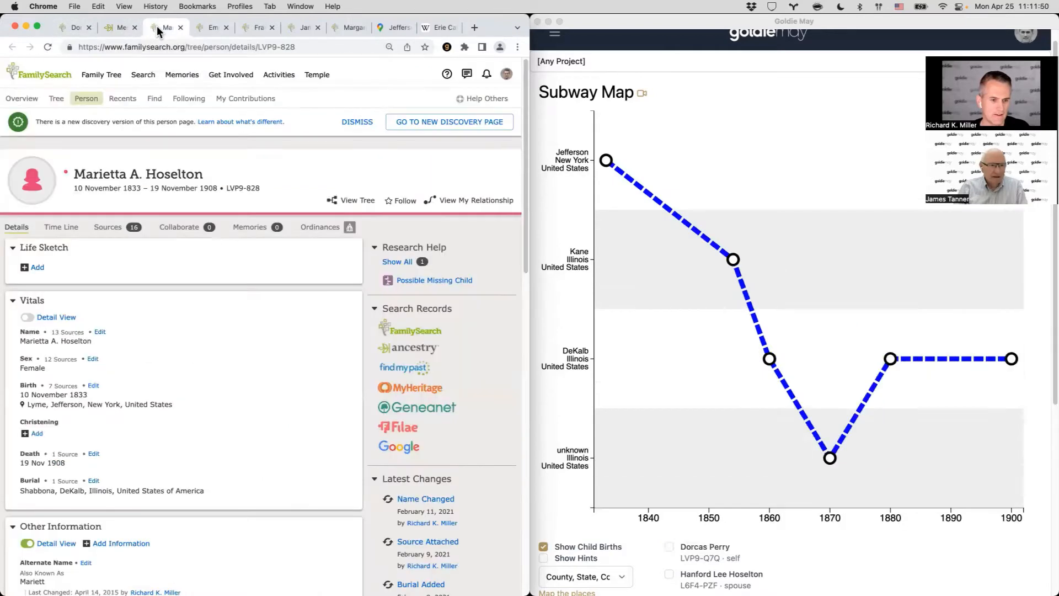
pyautogui.click(205, 29)
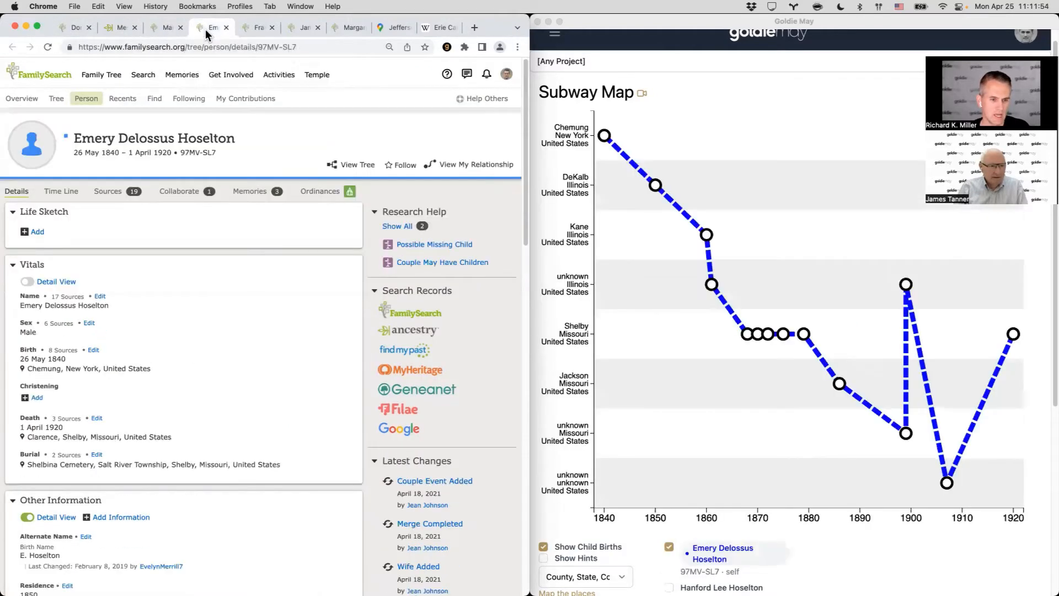
pyautogui.click(255, 31)
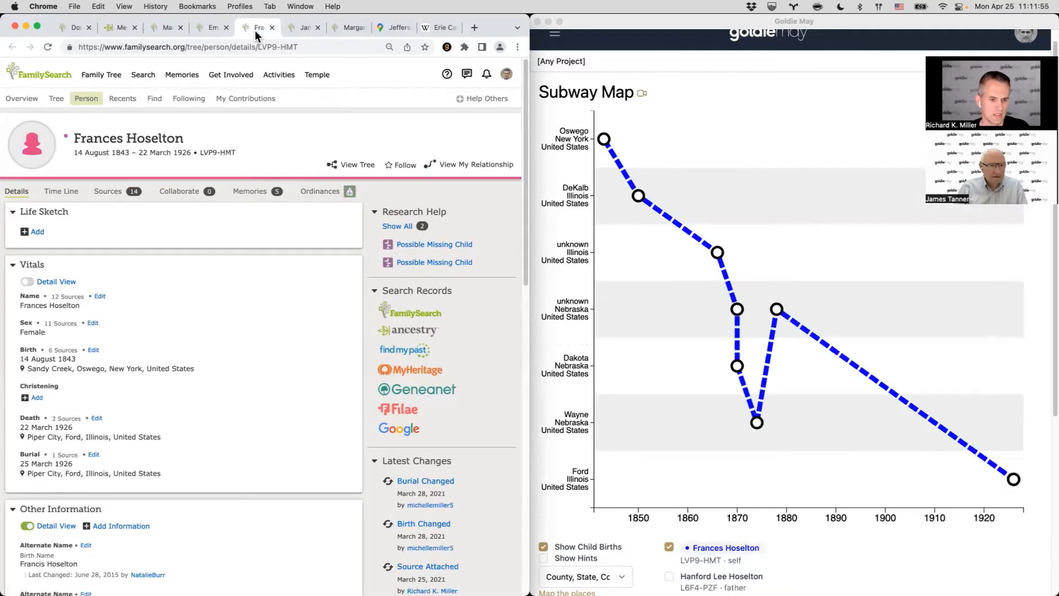
pyautogui.click(306, 31)
pyautogui.click(346, 31)
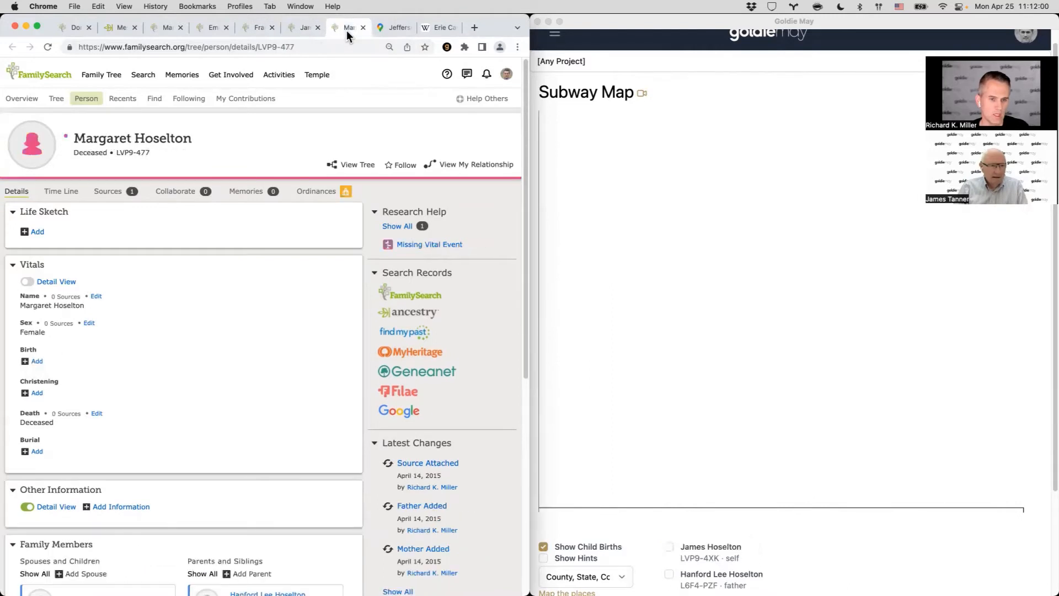
pyautogui.click(300, 31)
pyautogui.click(347, 31)
# Step: Check the attached sources of the last two children reviewed, and return to the ancestor's source list
pyautogui.click(105, 194)
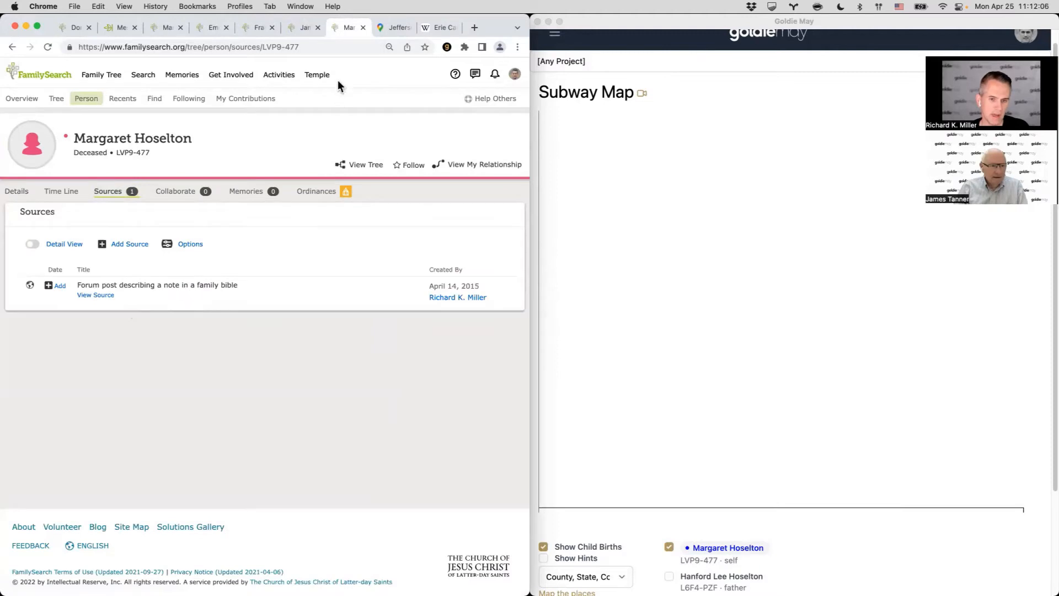
pyautogui.click(309, 29)
pyautogui.click(115, 192)
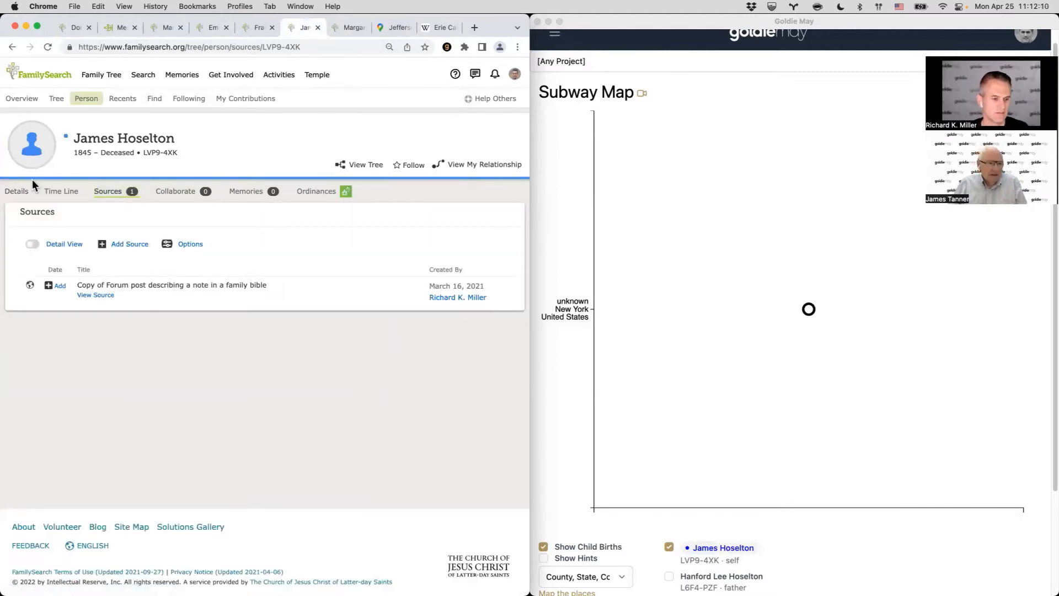
pyautogui.click(17, 191)
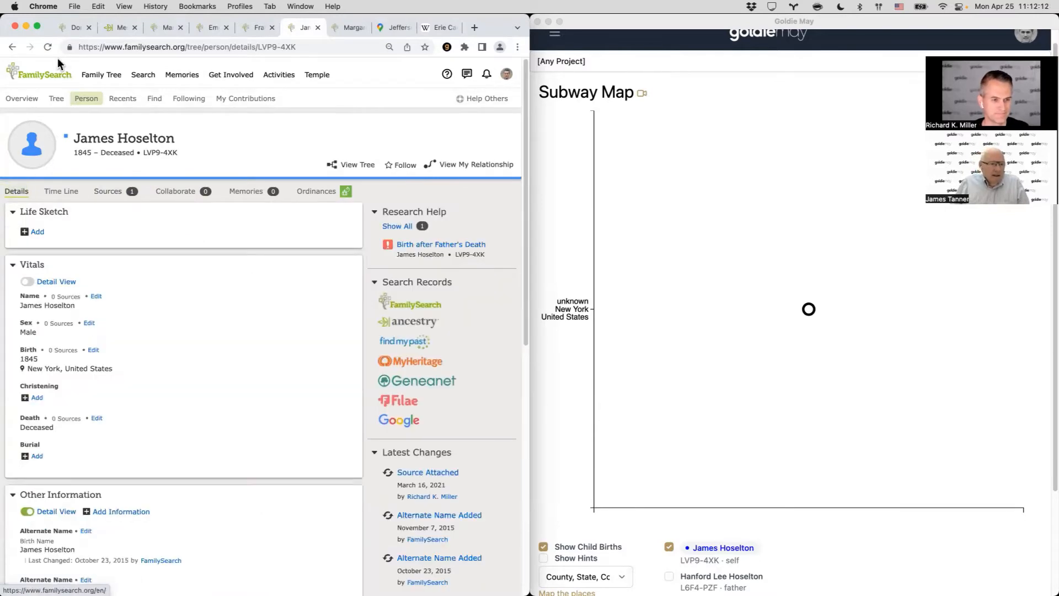
pyautogui.click(73, 28)
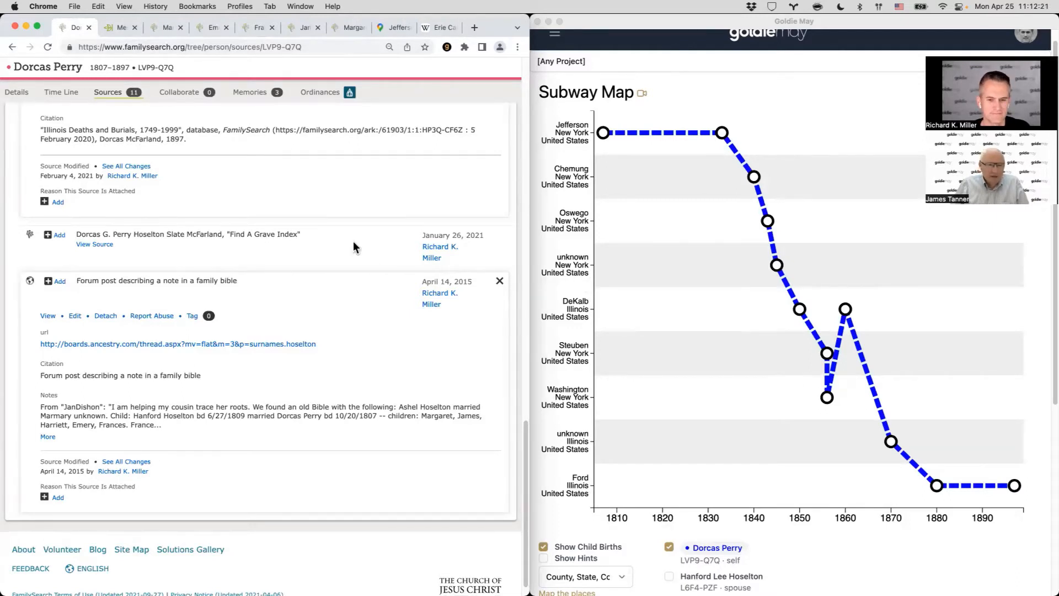
pyautogui.scroll(3, 238, 205)
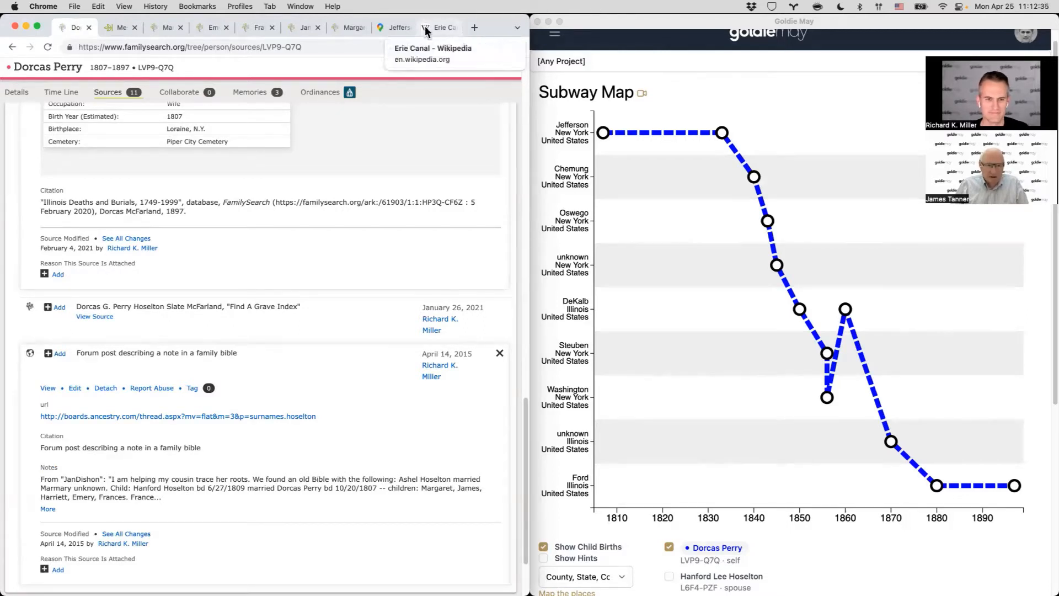
# Step: Examine the Google Maps route through the New York counties and remove Steuben County from its destinations
pyautogui.click(389, 28)
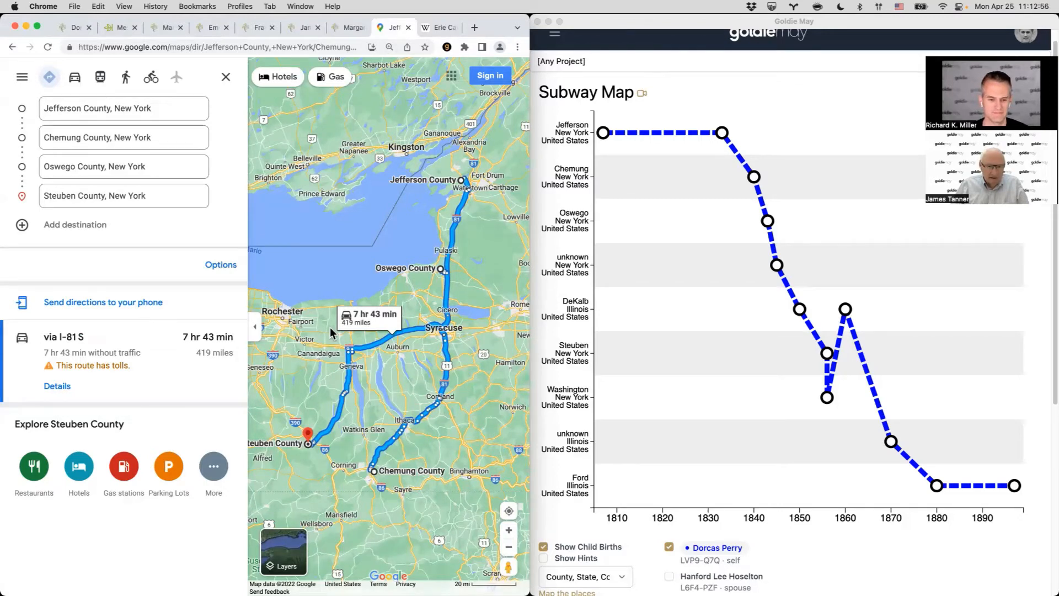
pyautogui.scroll(-5, 401, 311)
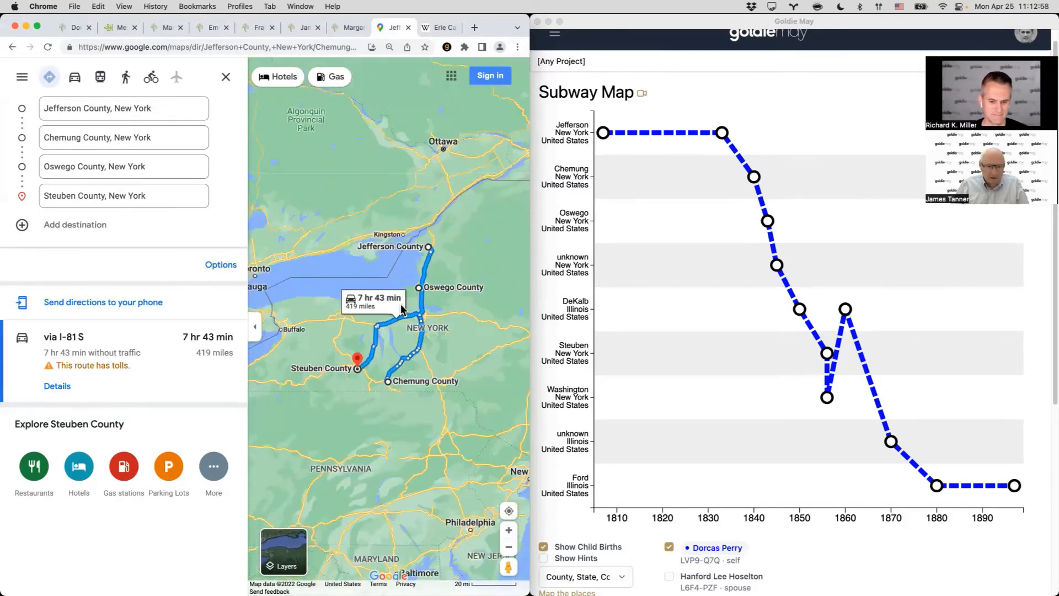
pyautogui.scroll(5, 391, 319)
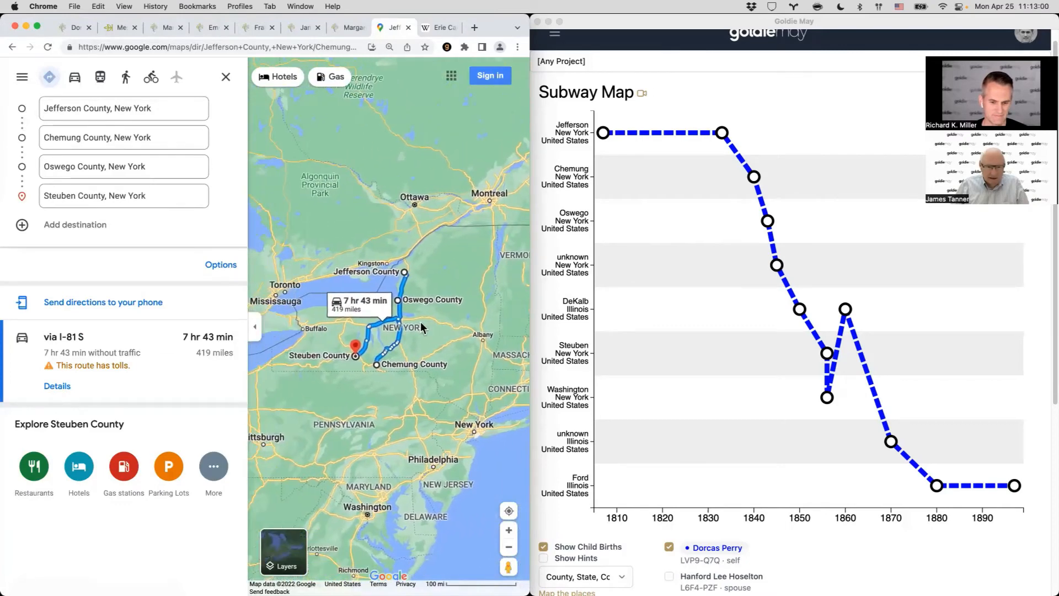
pyautogui.scroll(3, 403, 304)
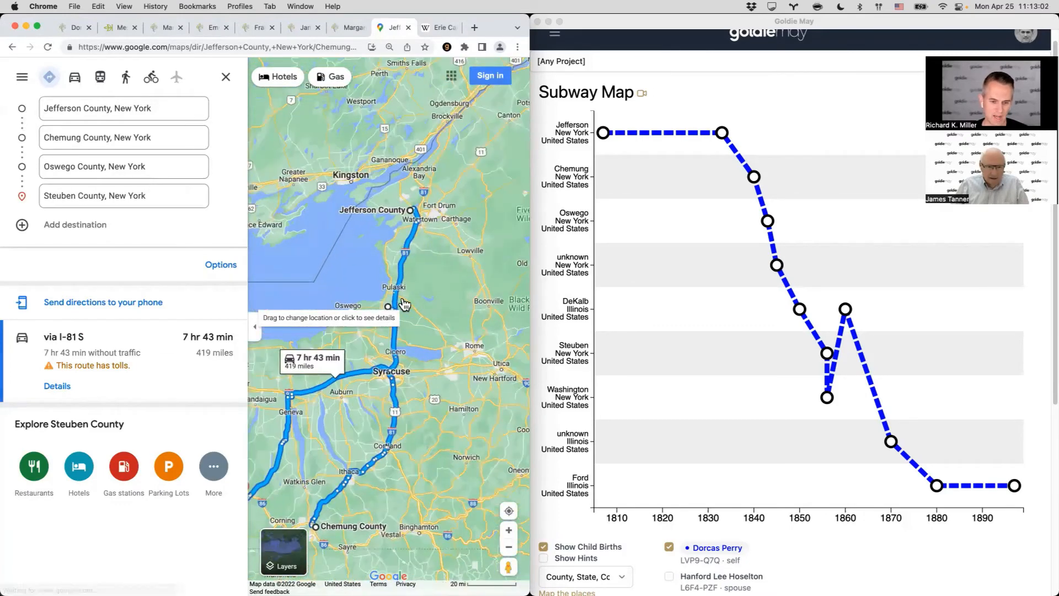
pyautogui.moveTo(378, 291); pyautogui.dragTo(444, 239)
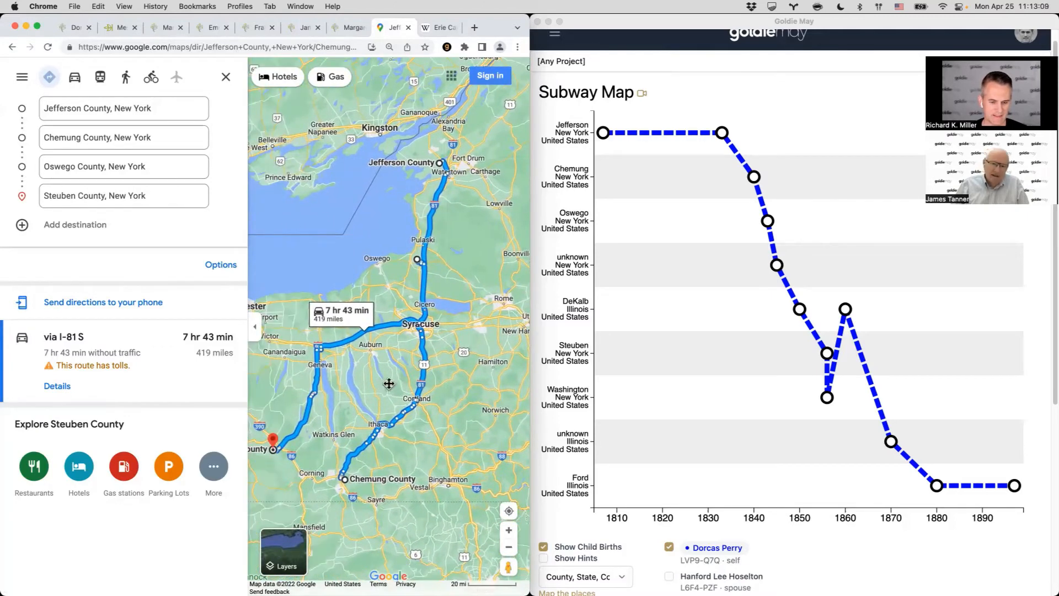
pyautogui.moveTo(390, 384); pyautogui.dragTo(396, 354)
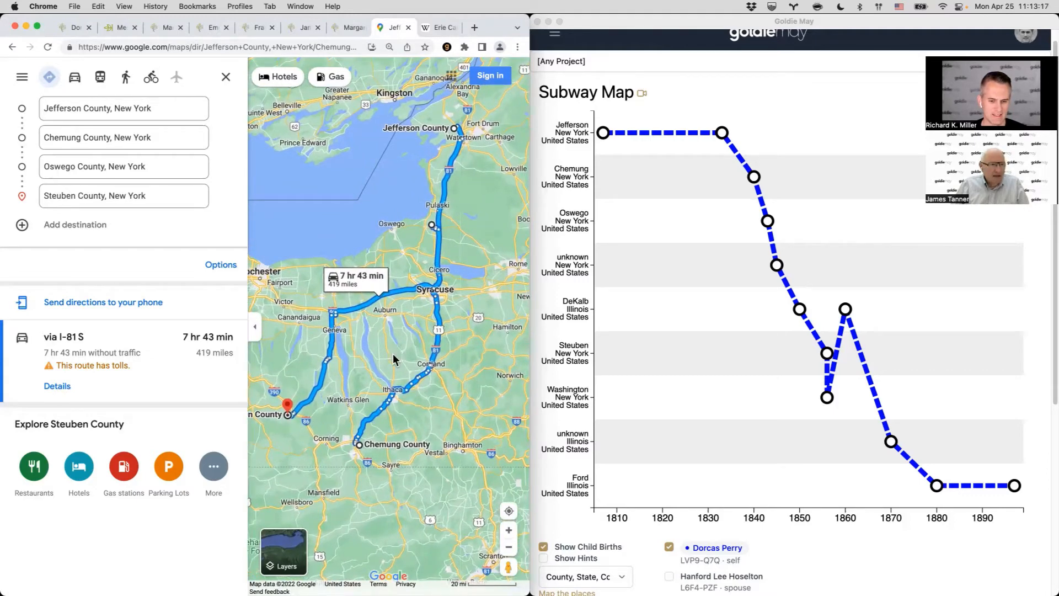
pyautogui.moveTo(368, 352); pyautogui.dragTo(386, 331)
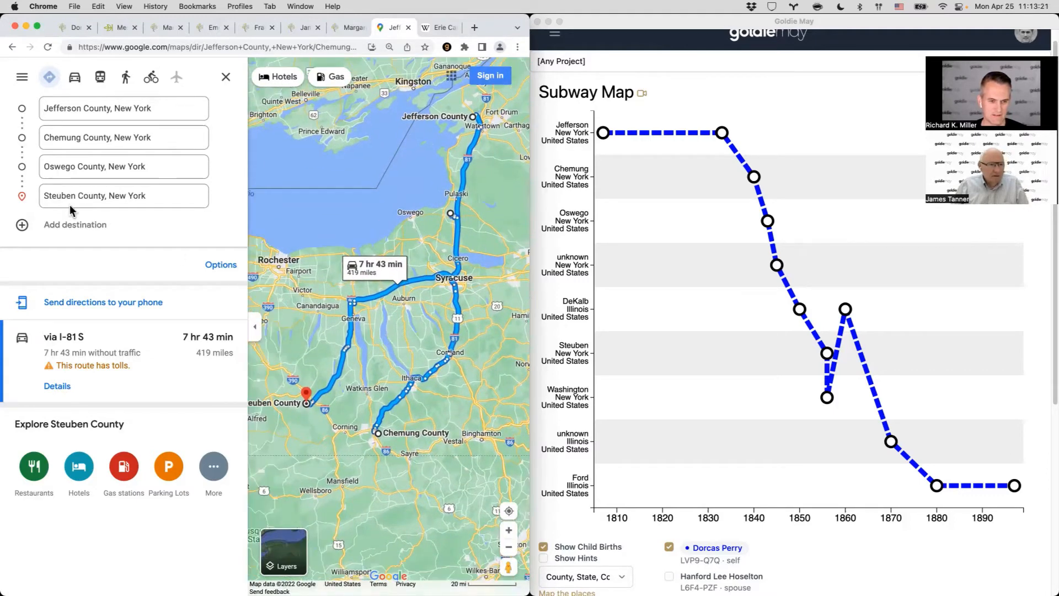
pyautogui.click(212, 197)
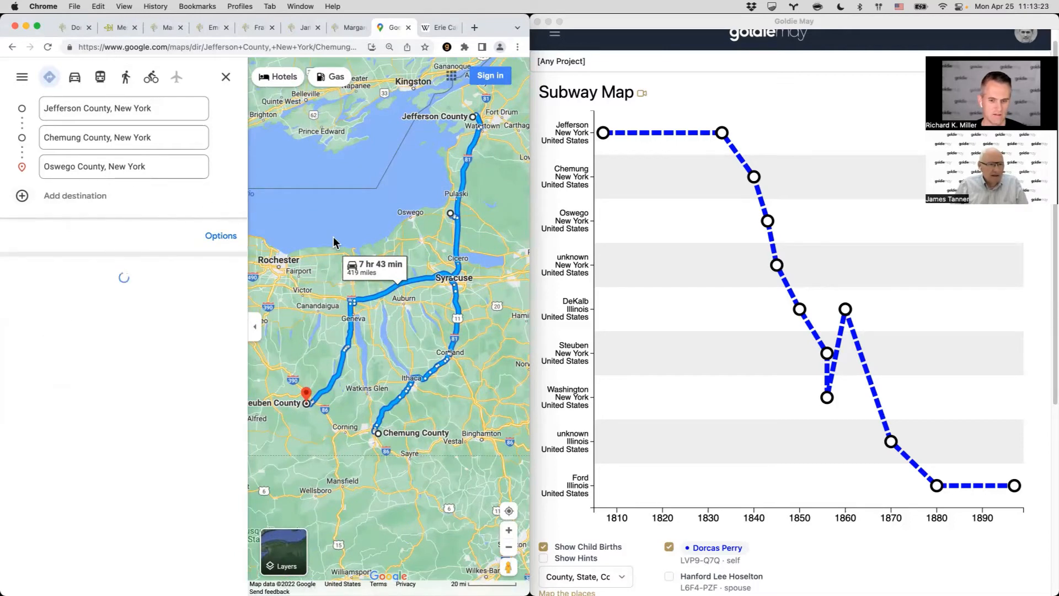
# Step: Try to open the FamilySearch Wiki pages for Jefferson, Chemung and Oswego counties from the Subway Map's place labels
pyautogui.click(575, 121)
pyautogui.moveTo(576, 121)
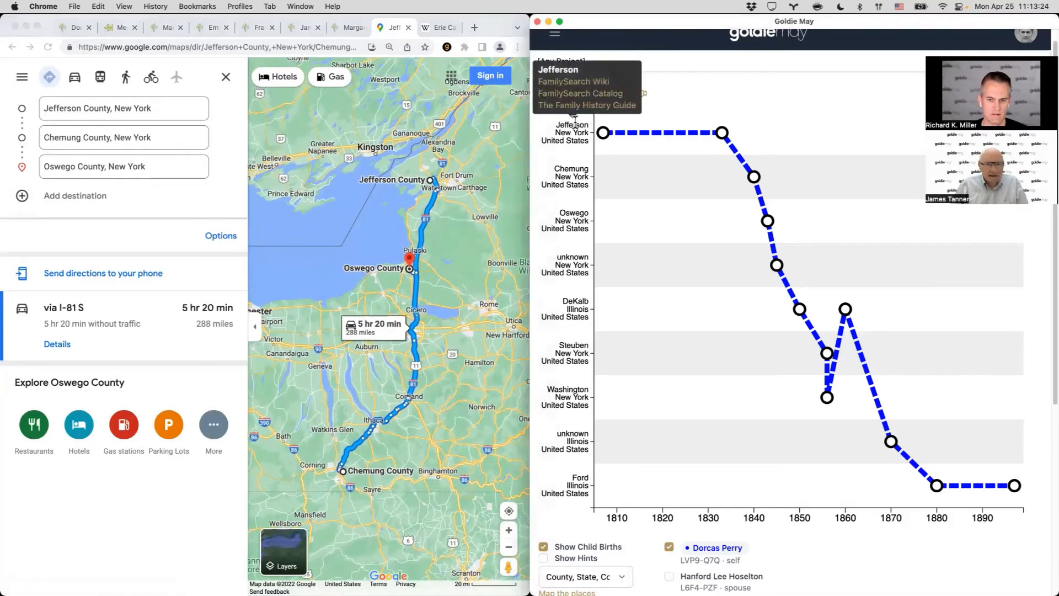
pyautogui.click(562, 82)
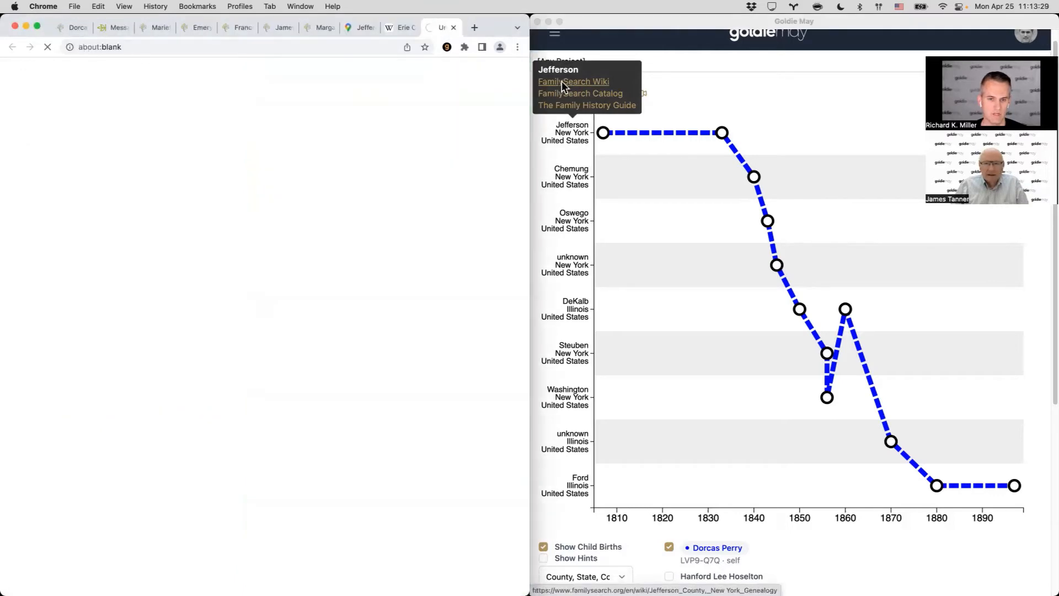
pyautogui.click(568, 150)
pyautogui.moveTo(568, 166)
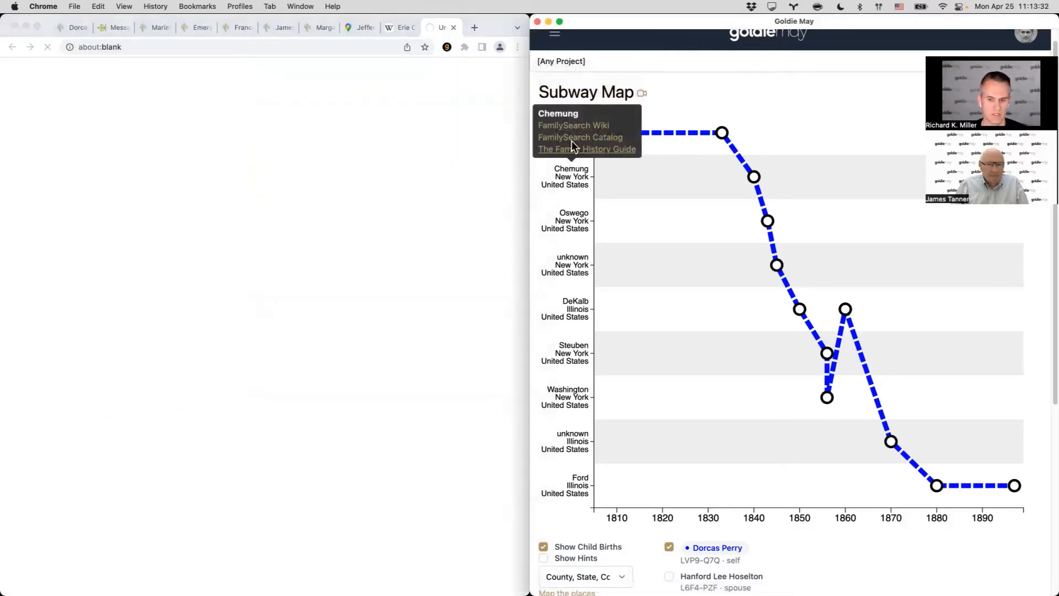
pyautogui.click(573, 126)
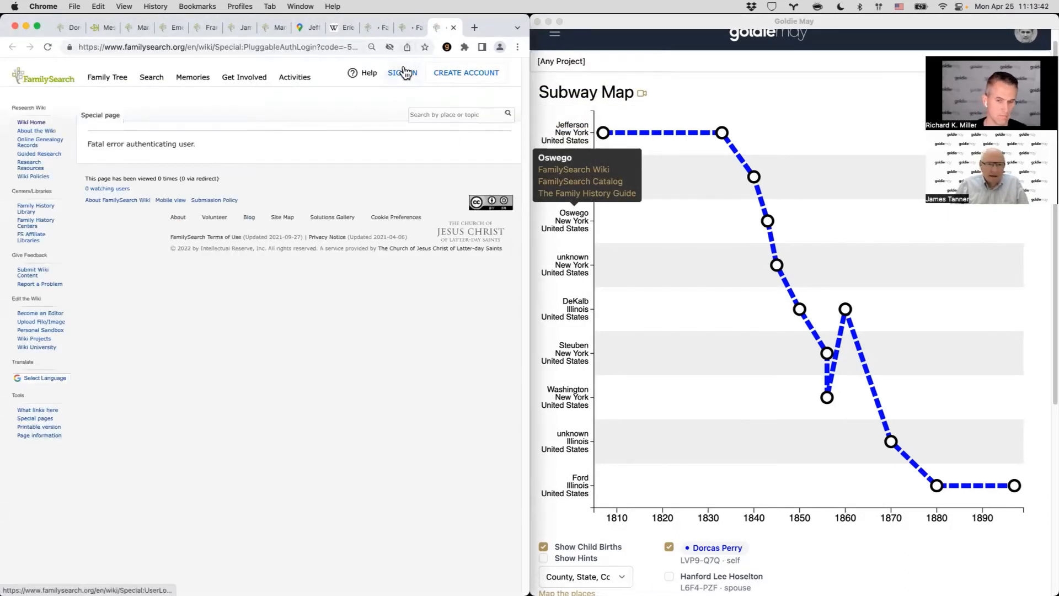
# Step: Load familysearch.org in a new tab to restore the signed-in session, and close the leftover tabs
pyautogui.press('super+w')
pyautogui.press('super+t')
pyautogui.write('familysearch.org')
pyautogui.press('Return')
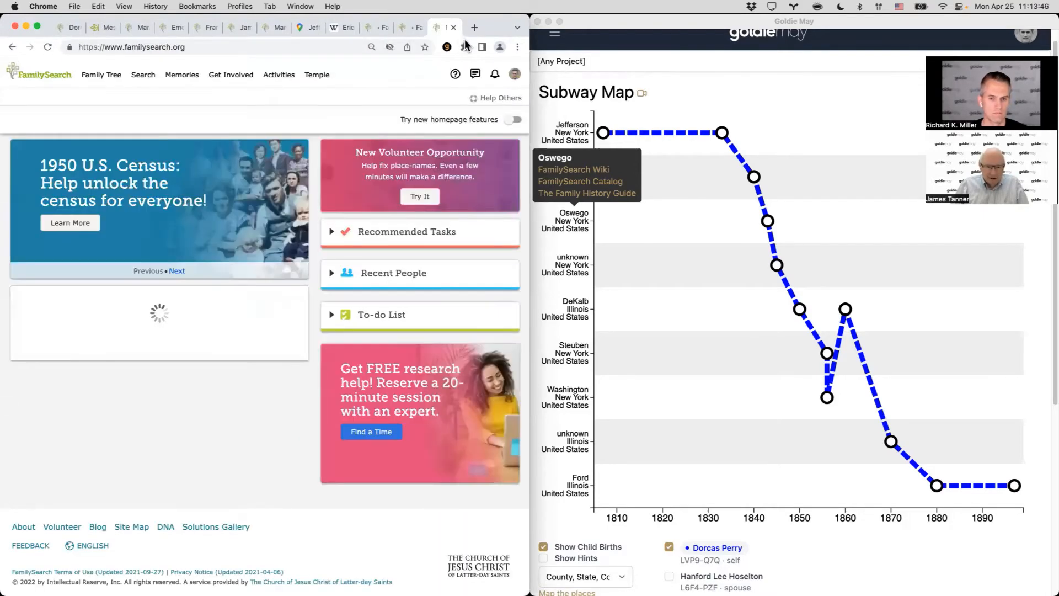
pyautogui.click(453, 29)
pyautogui.click(454, 27)
# Step: Open the FamilySearch Wiki pages for Jefferson, Chemung and Oswego counties from the Subway Map's place labels
pyautogui.click(573, 125)
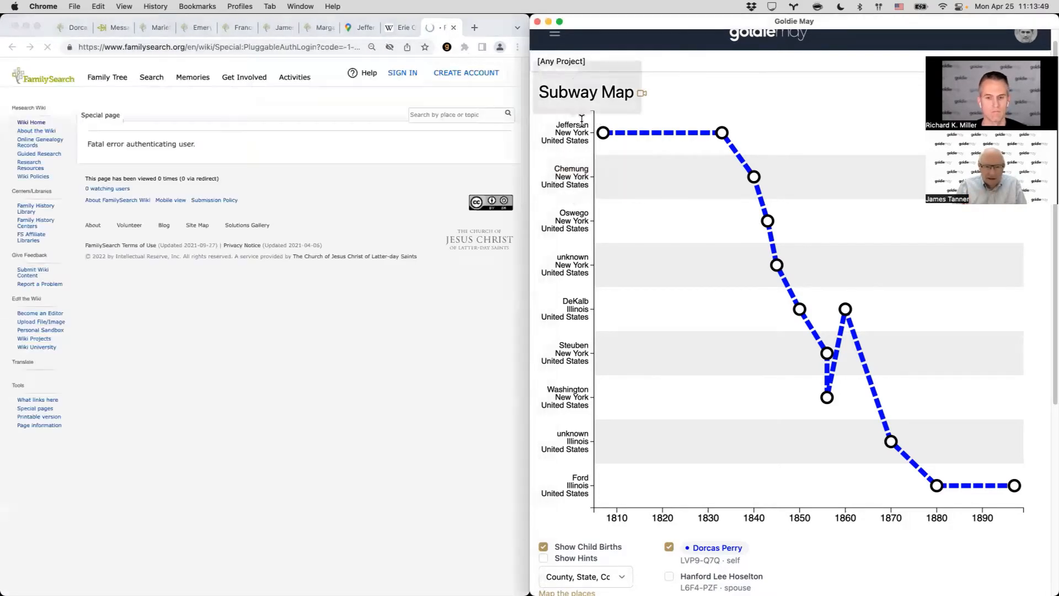
pyautogui.click(583, 92)
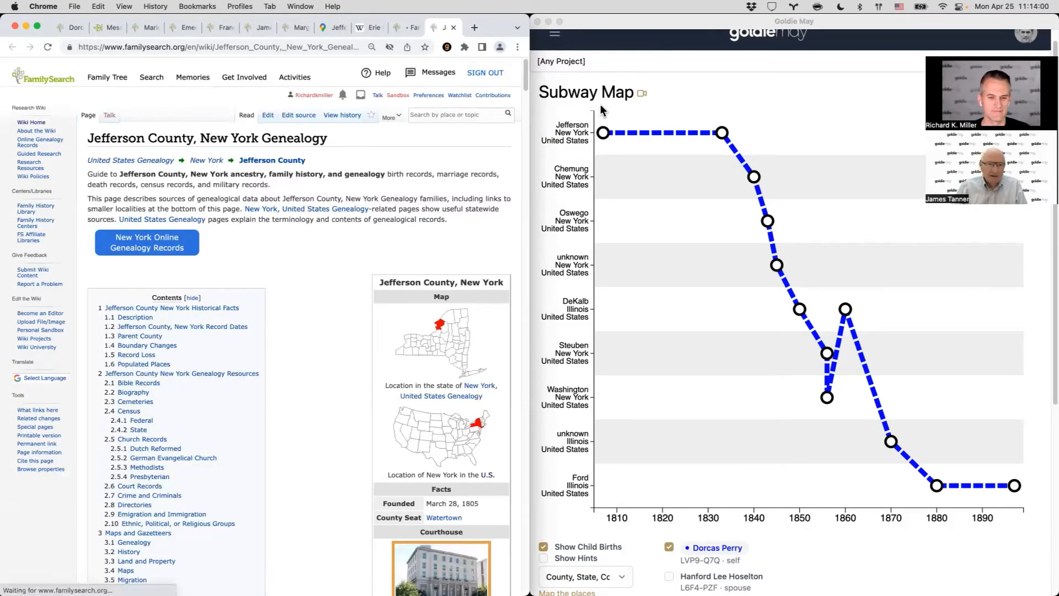
pyautogui.click(567, 166)
pyautogui.click(585, 126)
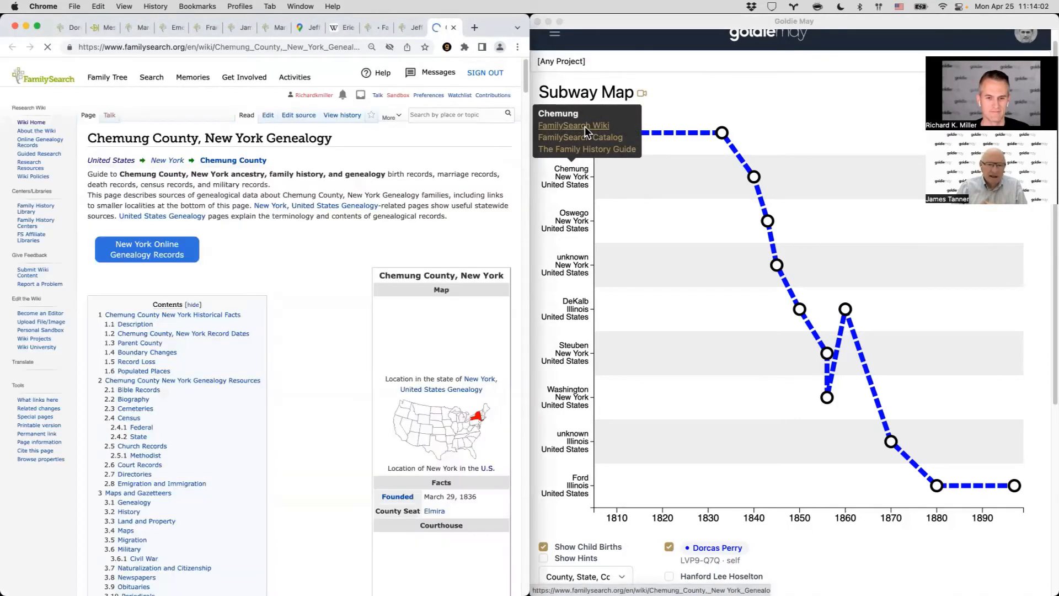
pyautogui.click(580, 216)
pyautogui.click(580, 170)
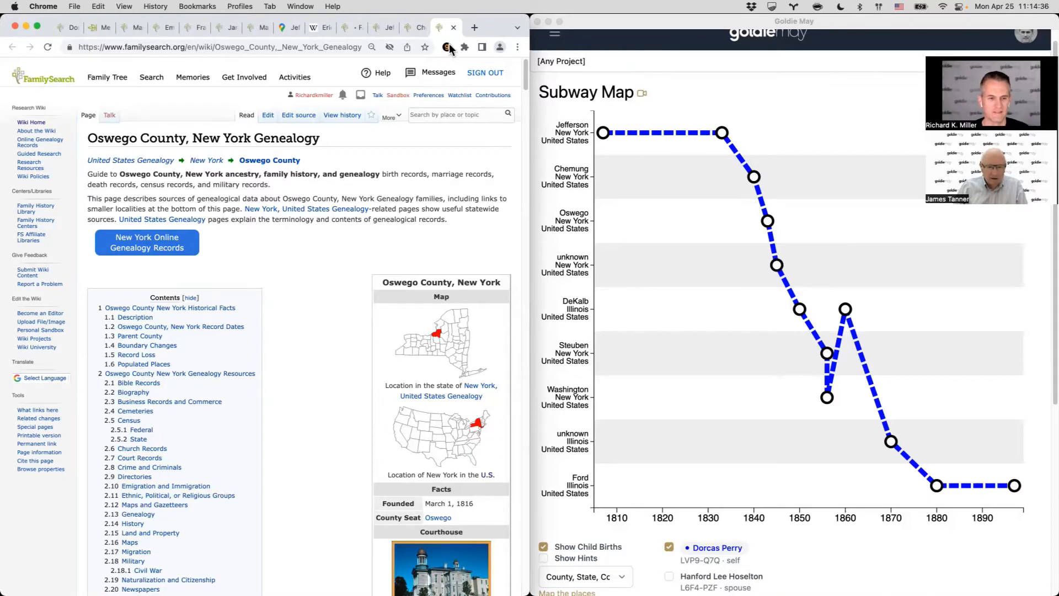
# Step: Highlight Oswego County's founding year in its wiki facts, and check the map and founding date on Chemung County's page
pyautogui.scroll(-5, 442, 331)
pyautogui.doubleClick(464, 377)
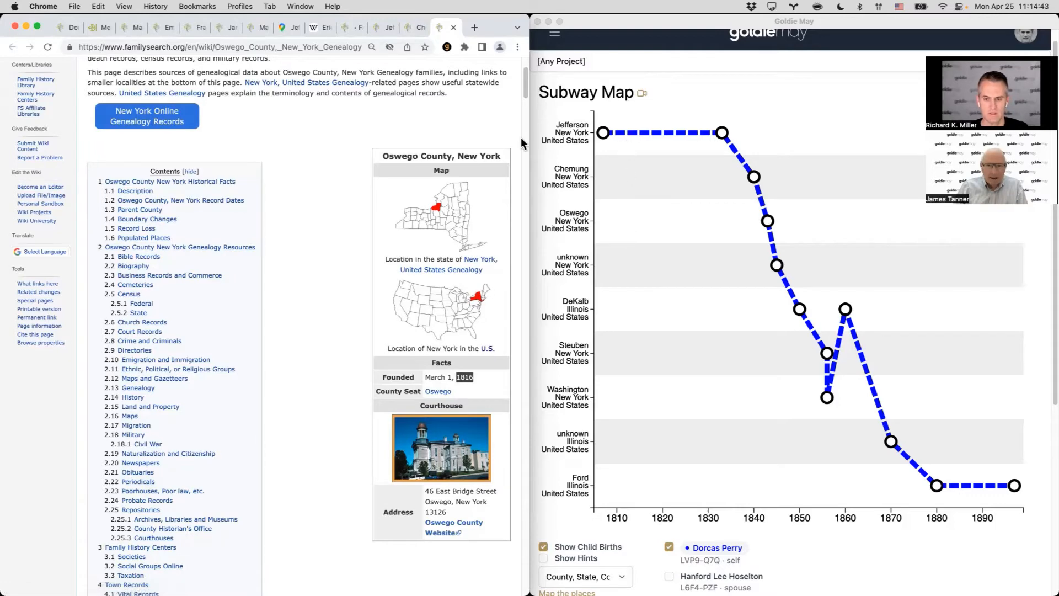
pyautogui.click(414, 28)
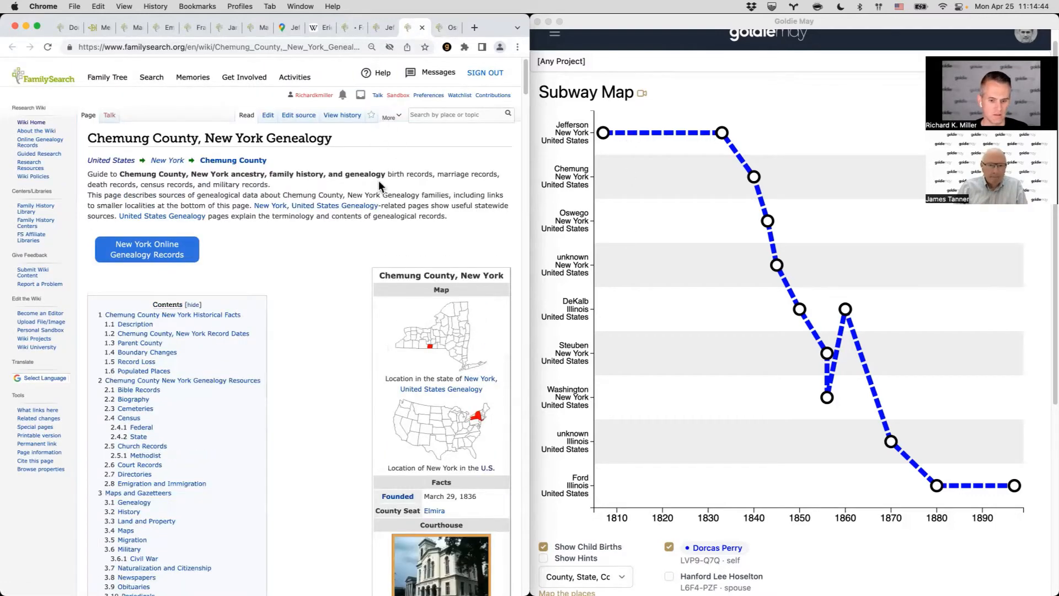
pyautogui.scroll(-3, 384, 323)
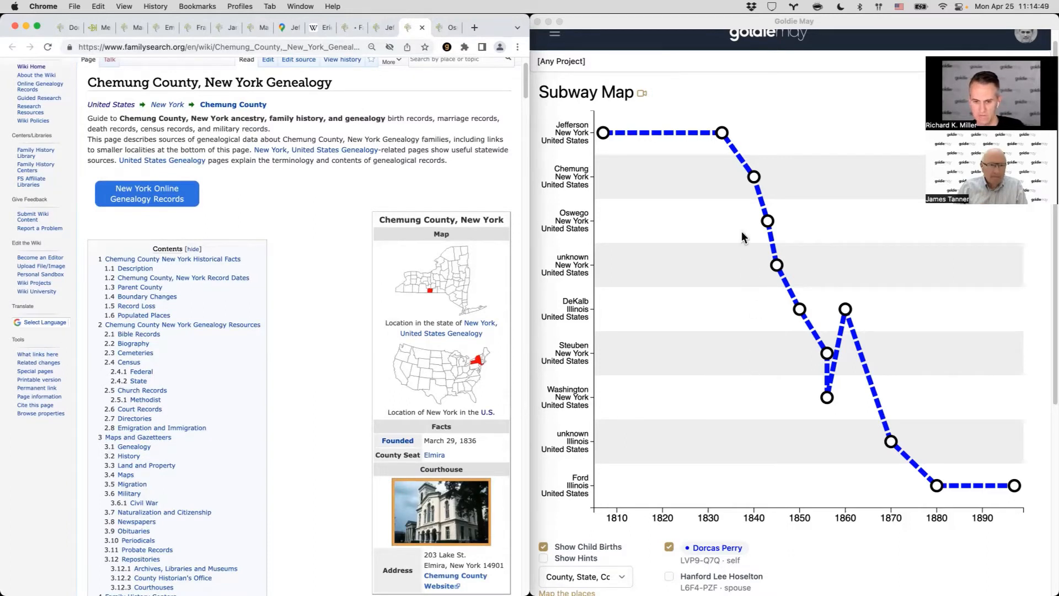
# Step: Compare the Subway Map's birth events in Chemung and Oswego with the wiki maps of Oswego, Chemung and Jefferson counties
pyautogui.click(754, 181)
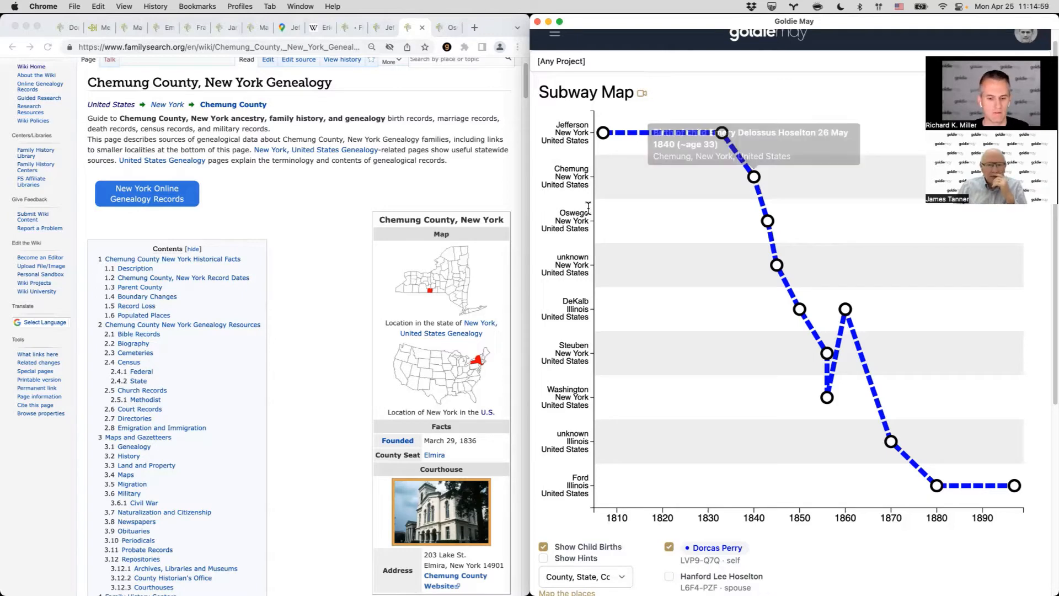
pyautogui.click(446, 28)
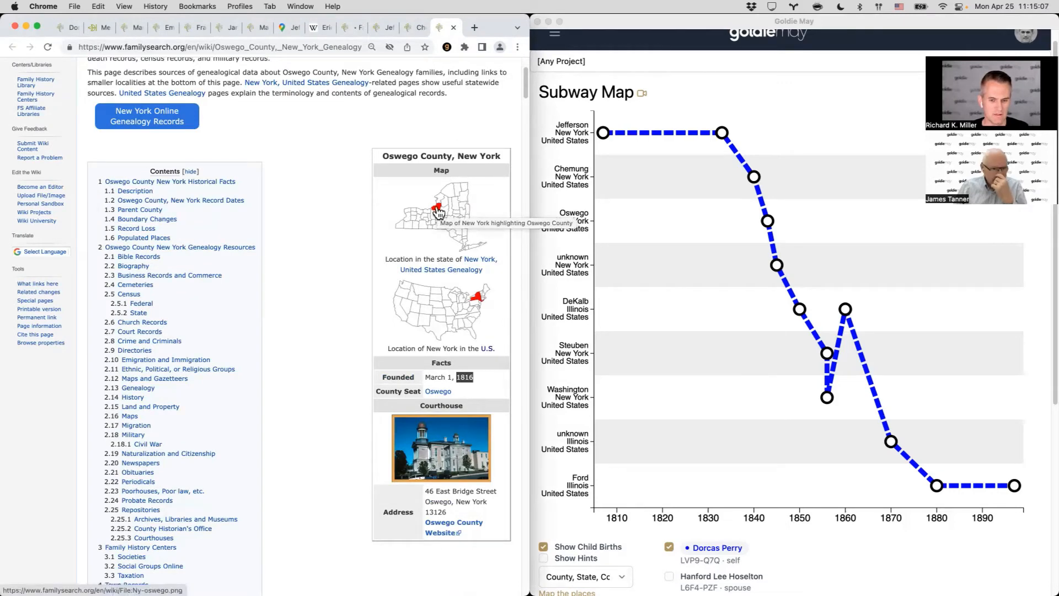
pyautogui.click(410, 31)
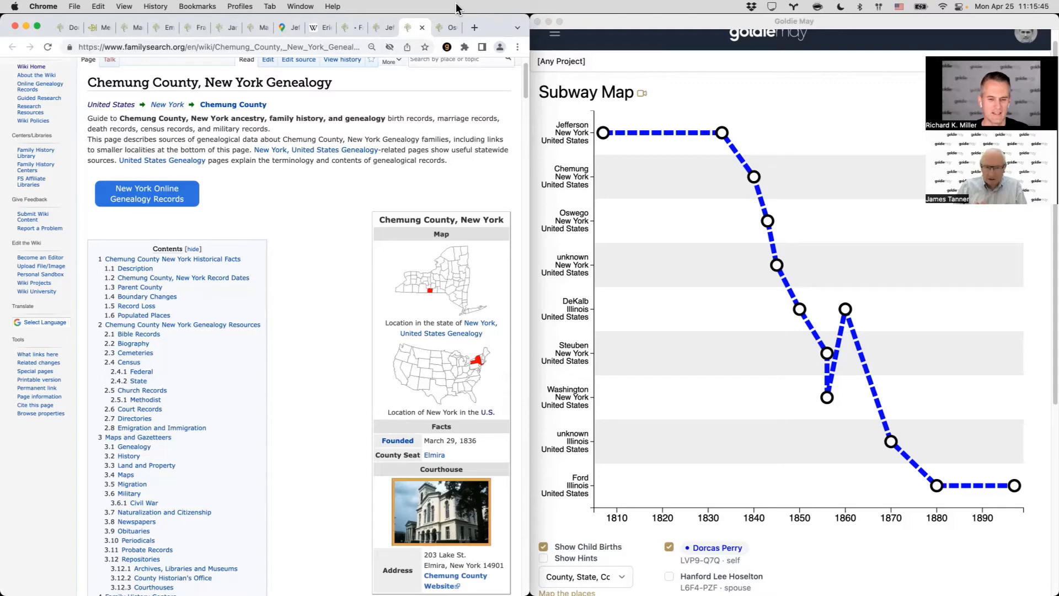
pyautogui.click(382, 27)
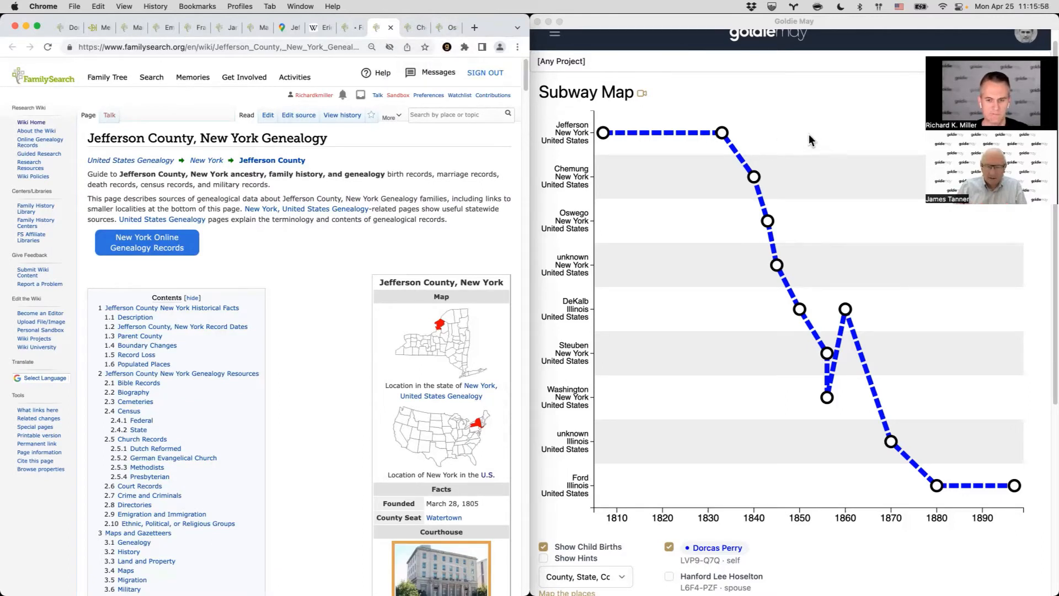
pyautogui.click(767, 222)
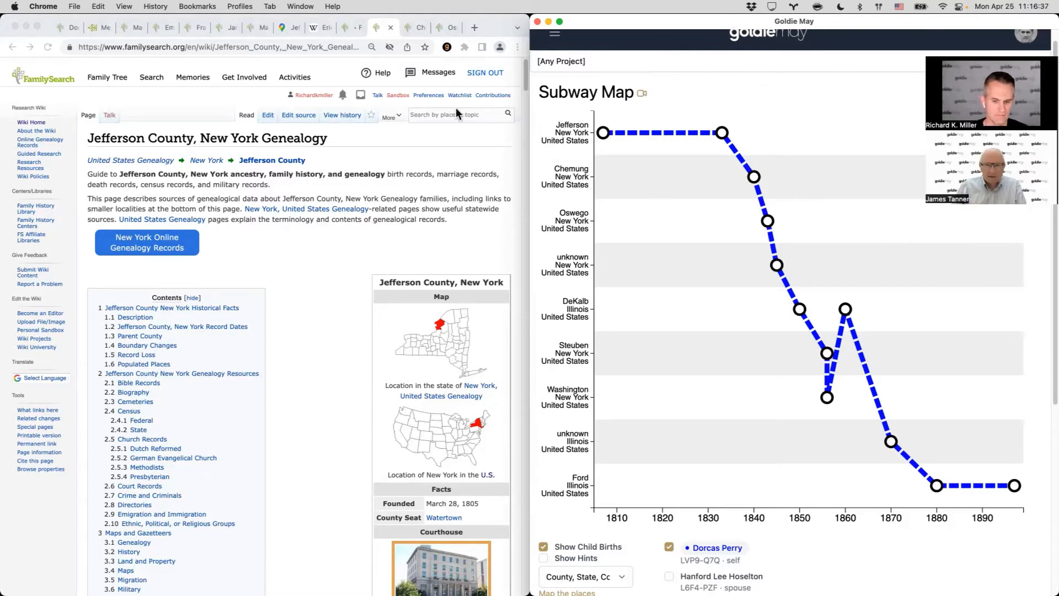
# Step: Search Google for "canandaigua road" in a new tab and look through the results
pyautogui.click(453, 137)
pyautogui.press('super+t')
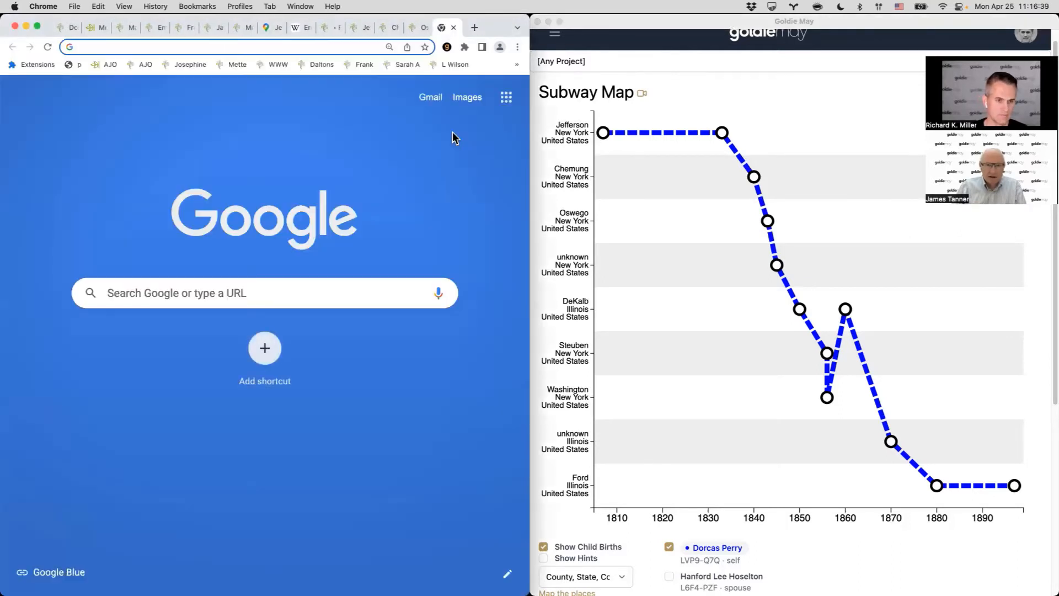
pyautogui.write('cananda')
pyautogui.write('igua road')
pyautogui.press('Return')
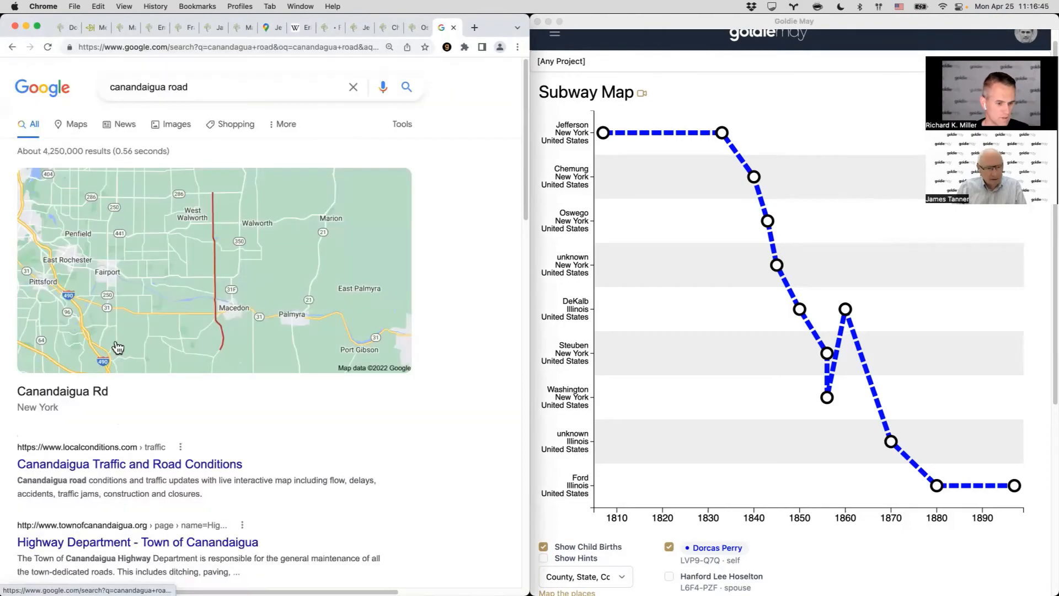
pyautogui.scroll(-3, 122, 452)
pyautogui.scroll(-5, 122, 452)
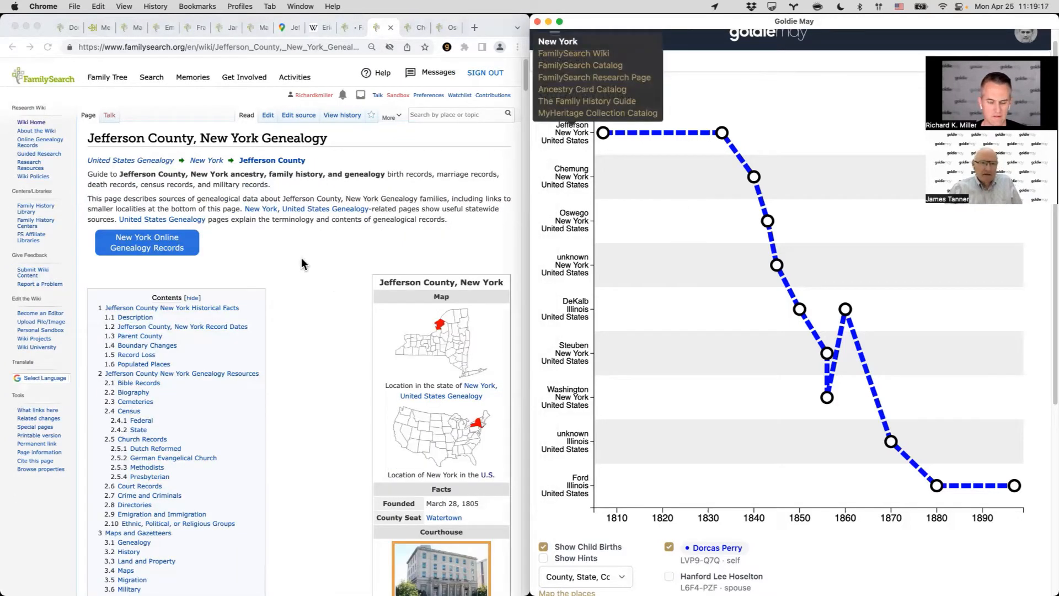
pyautogui.click(321, 259)
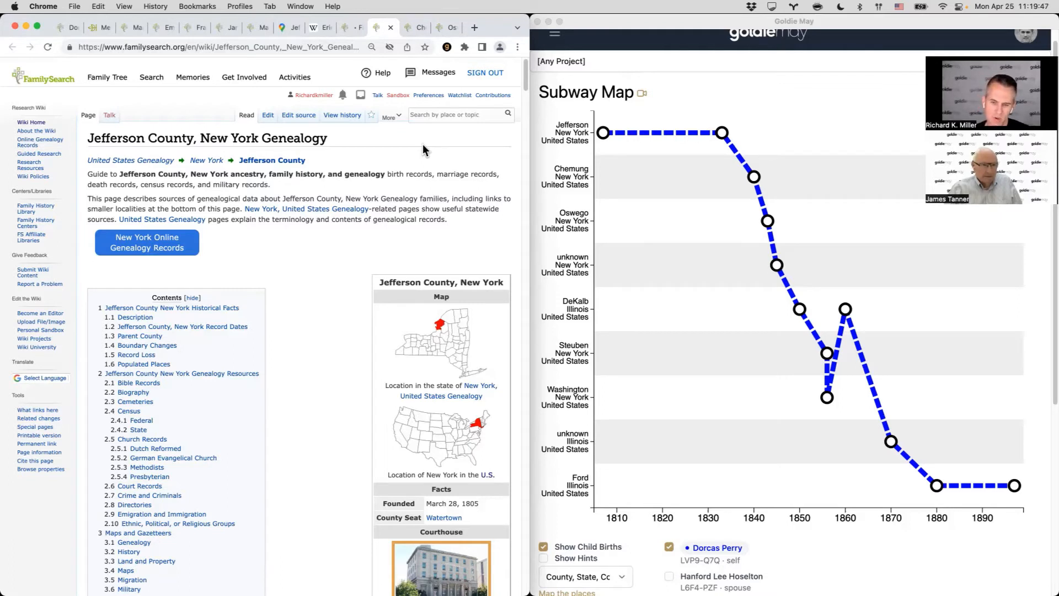
pyautogui.click(663, 104)
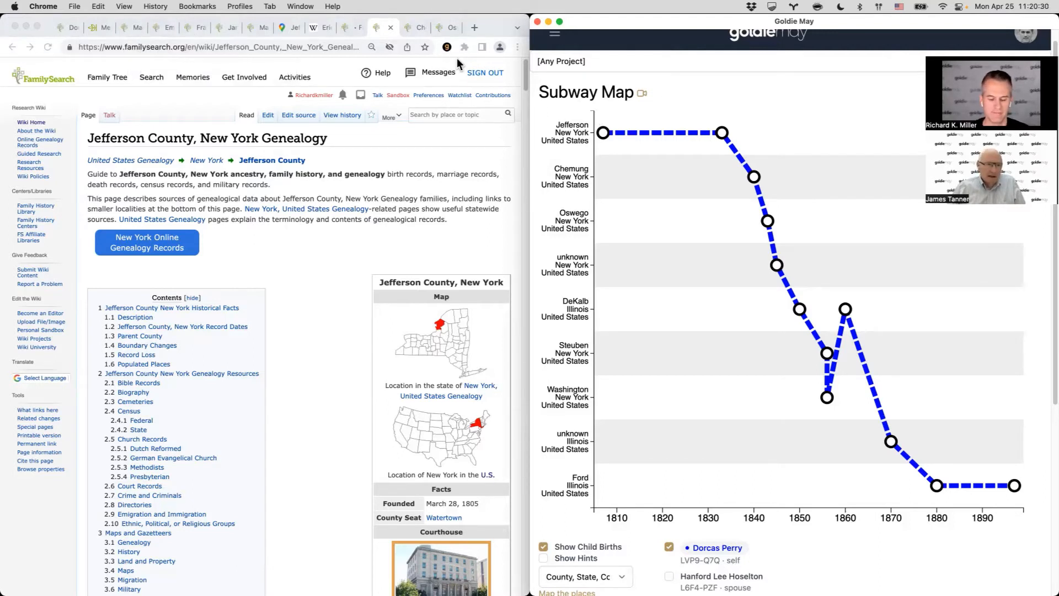
# Step: Return to the ancestor's FamilySearch person page and review the birth and death details
pyautogui.click(66, 30)
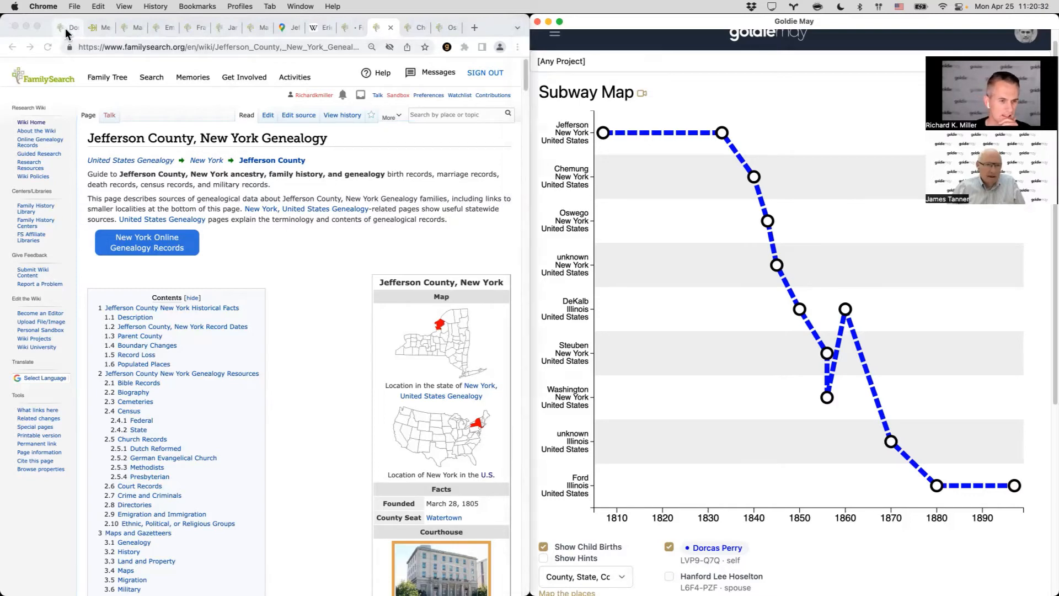
pyautogui.scroll(20, 134, 197)
pyautogui.scroll(-1, 118, 178)
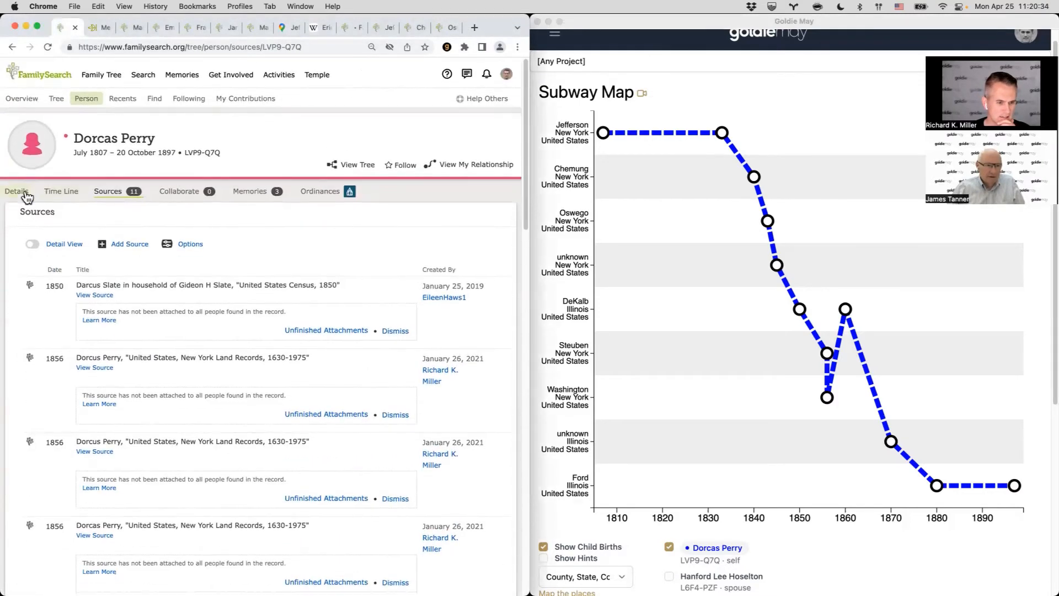
pyautogui.click(16, 193)
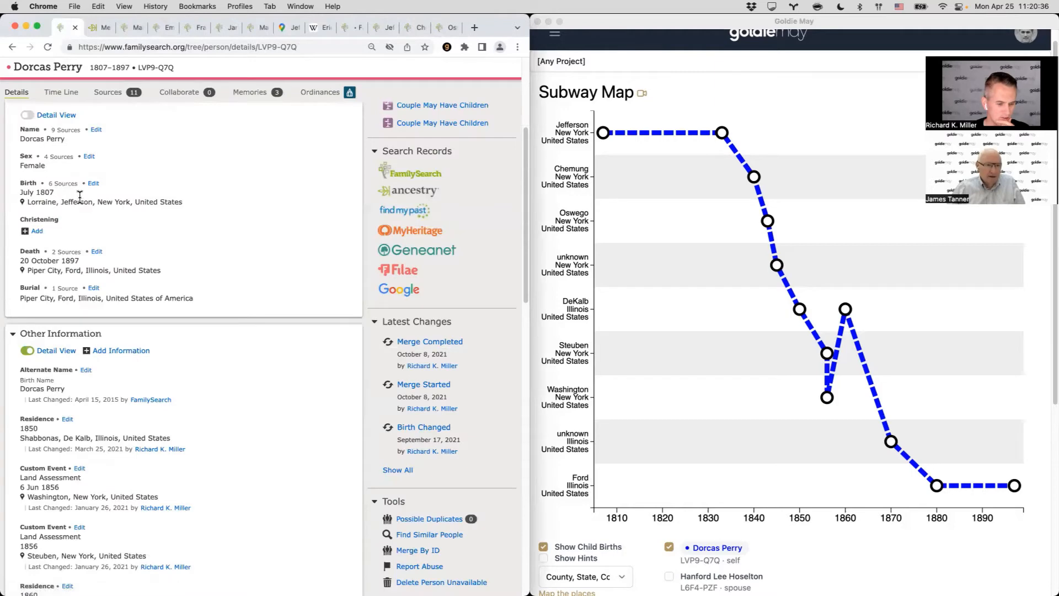
# Step: Expand the 1850 United States Census entry in the ancestor's sources and examine its indexed household
pyautogui.click(108, 93)
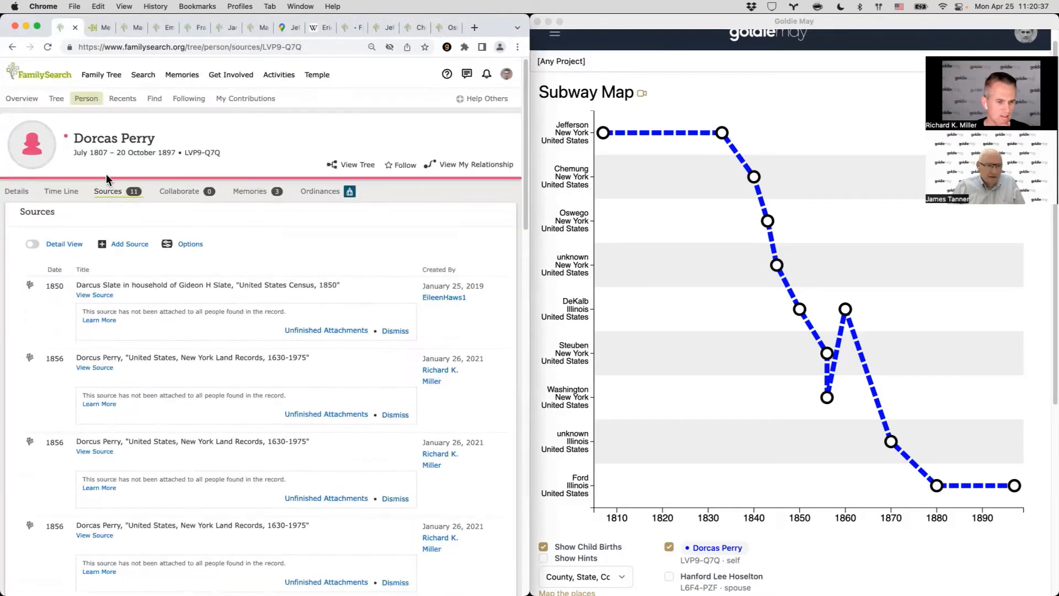
pyautogui.scroll(-3, 136, 273)
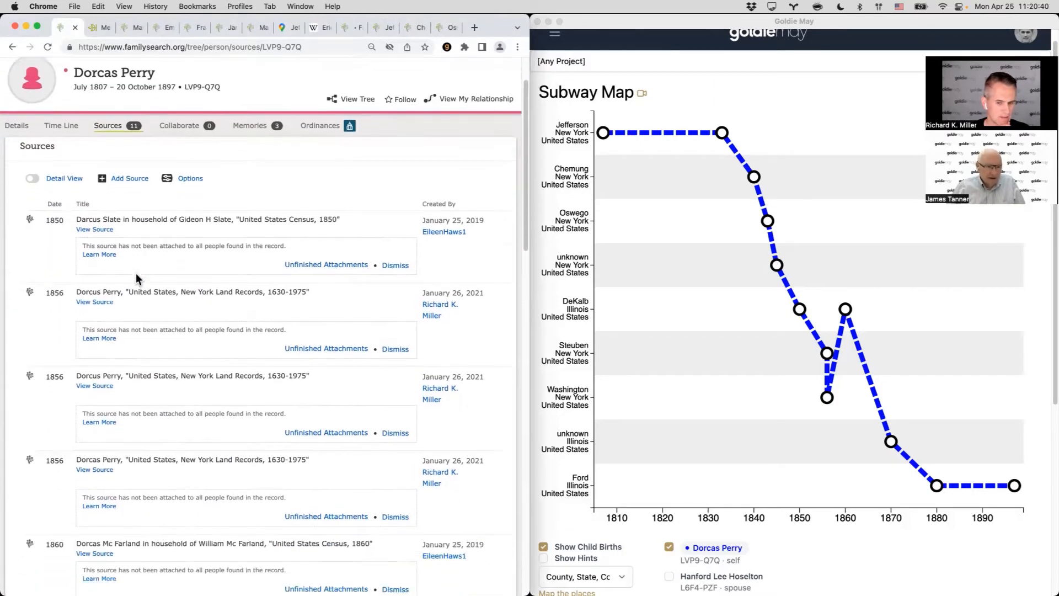
pyautogui.click(174, 182)
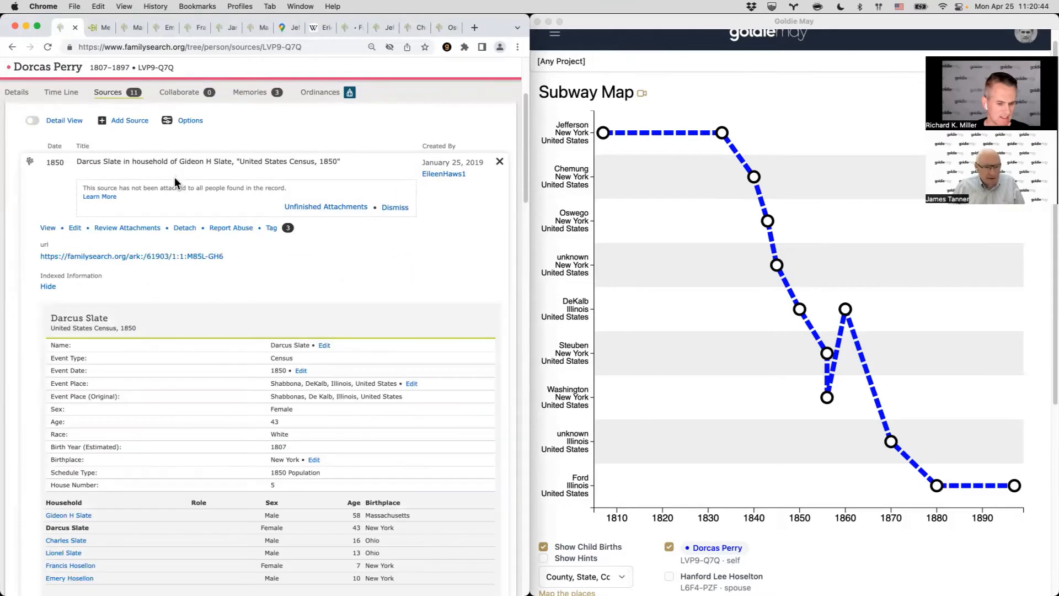
pyautogui.scroll(-1, 175, 182)
pyautogui.scroll(1, 174, 182)
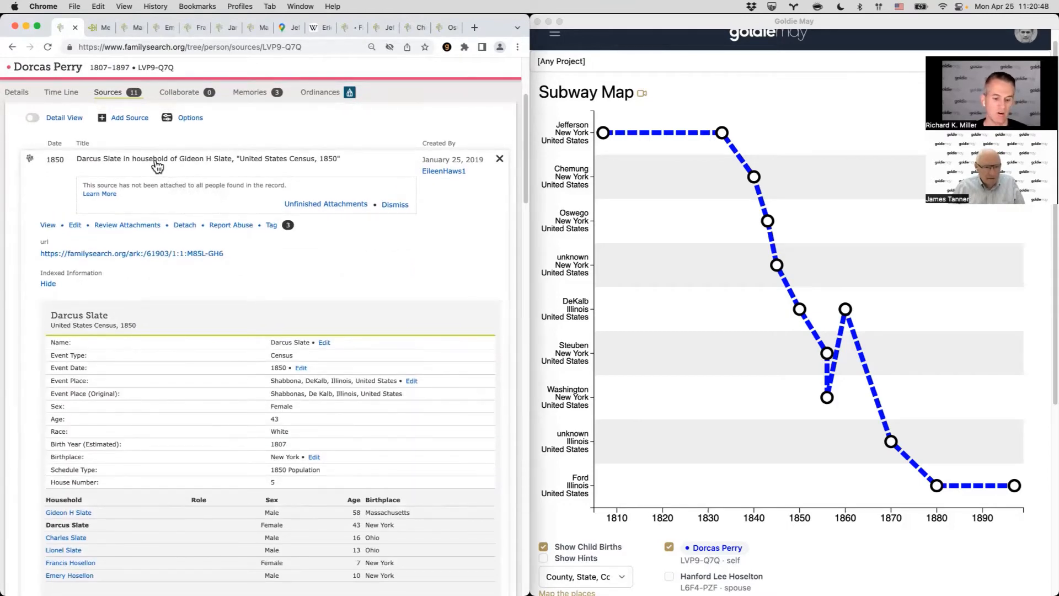
pyautogui.scroll(1, 157, 165)
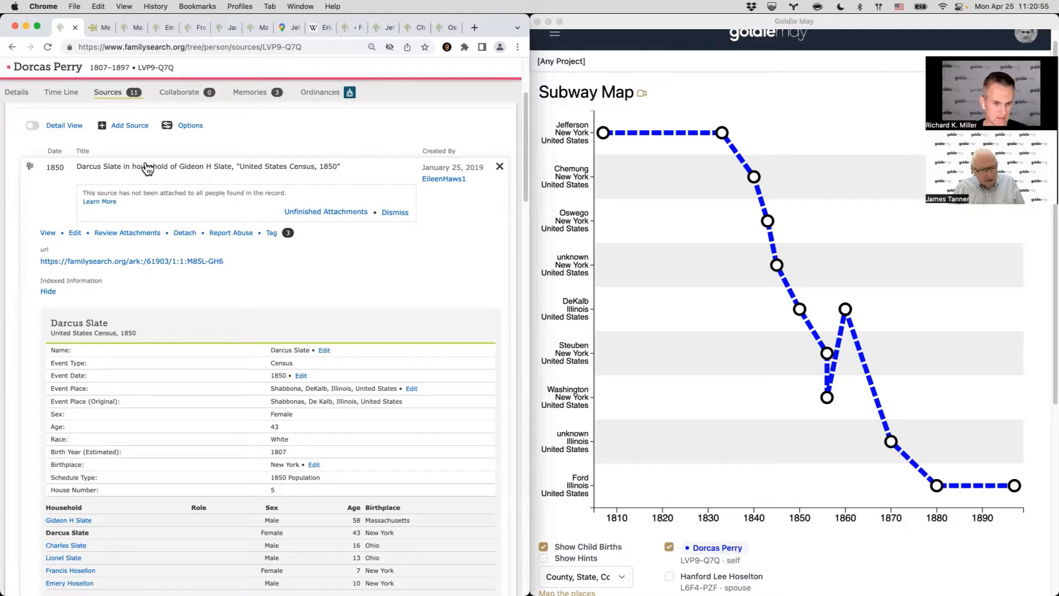
pyautogui.scroll(-2, 147, 169)
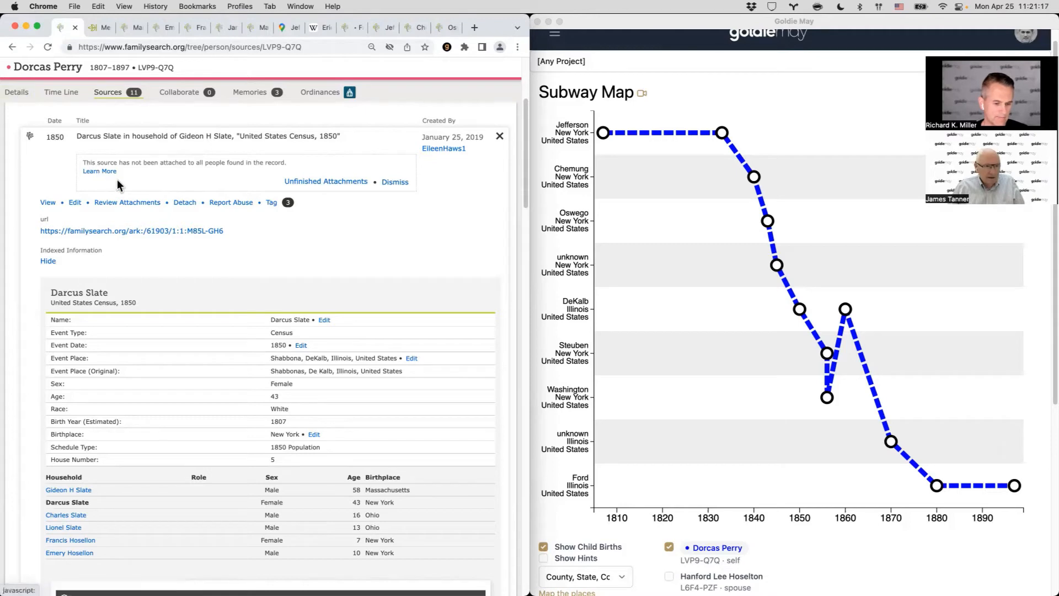
# Step: Compare the spouses and children on the ancestor's details page with the household members in the 1850 census source
pyautogui.click(17, 94)
pyautogui.scroll(-5, 43, 156)
pyautogui.scroll(-6, 43, 156)
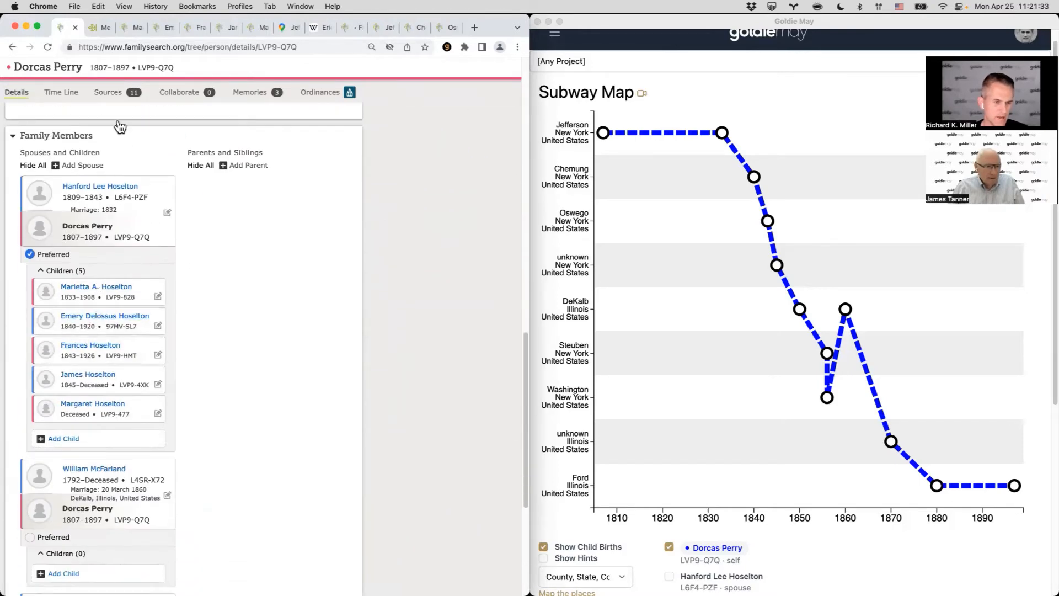
pyautogui.click(110, 94)
pyautogui.scroll(-3, 142, 283)
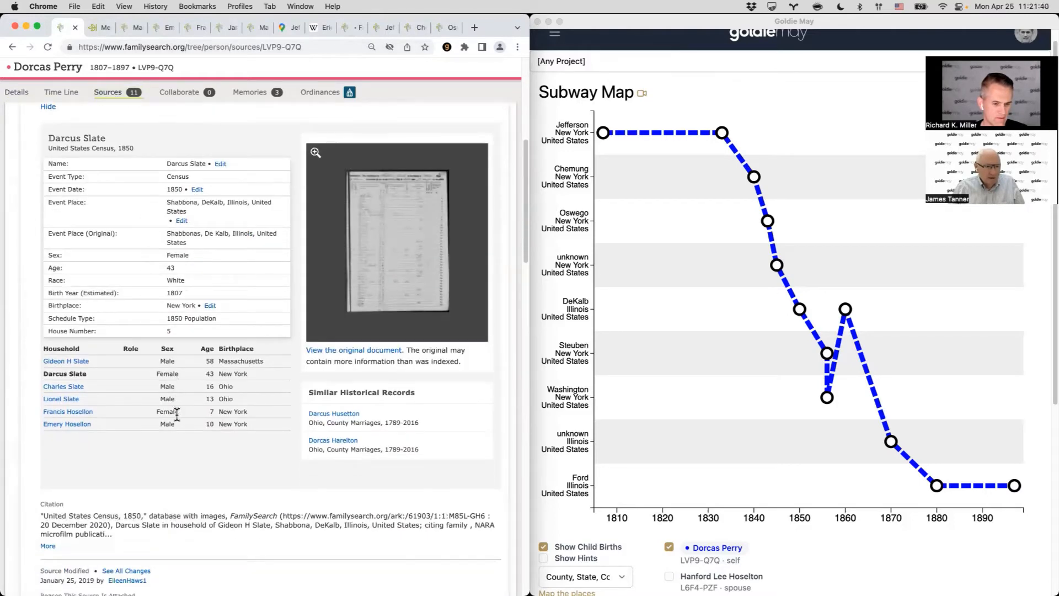
pyautogui.scroll(1, 177, 414)
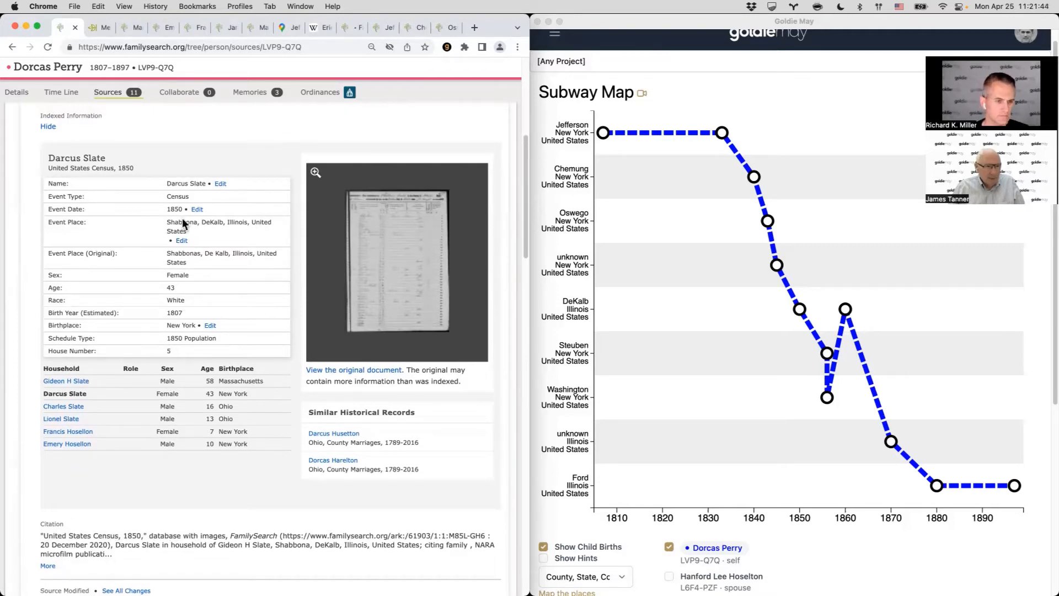
pyautogui.click(16, 108)
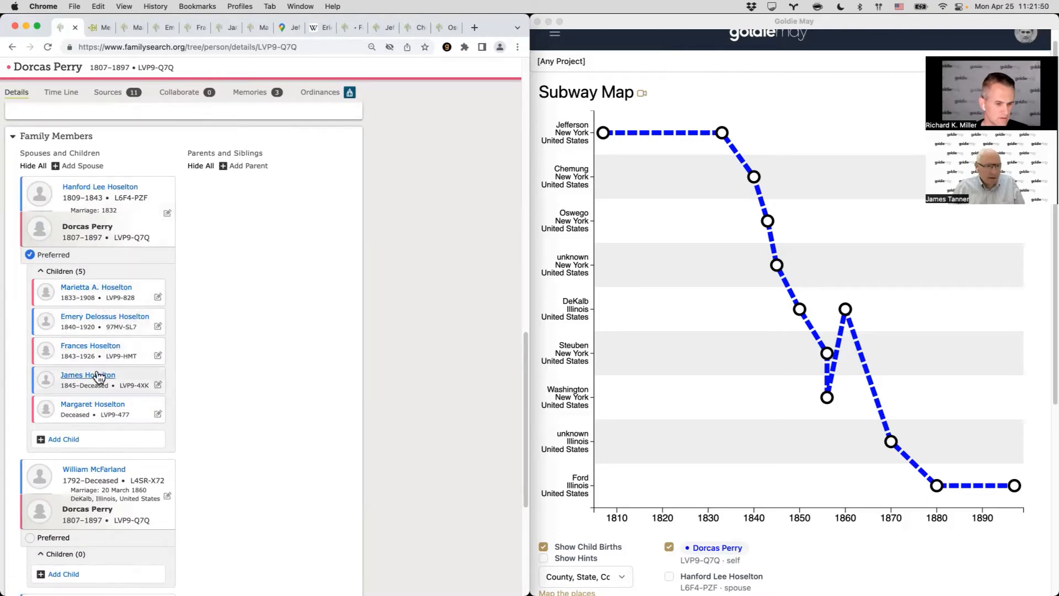
pyautogui.click(92, 97)
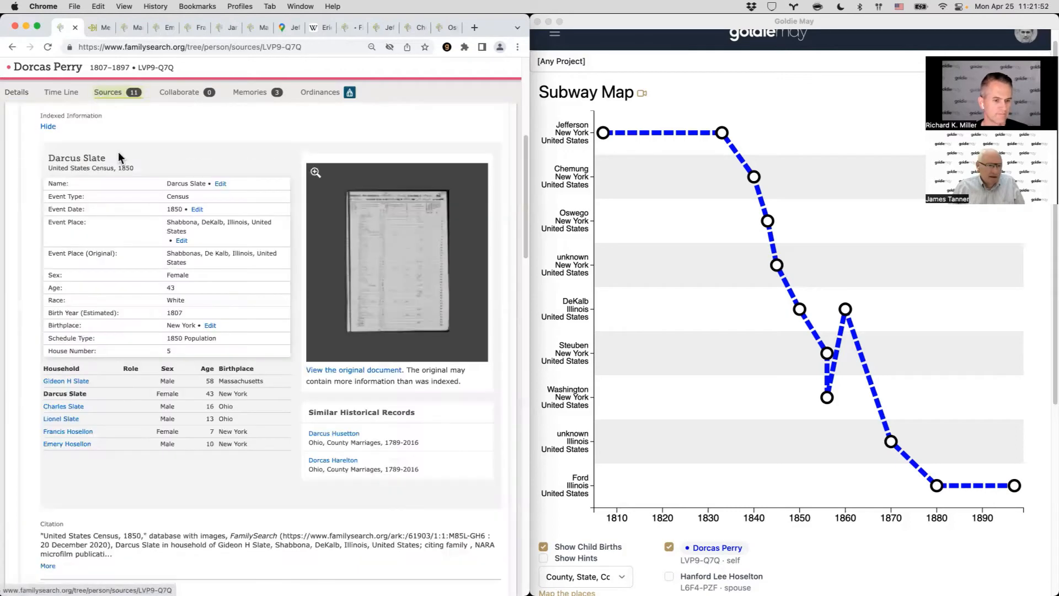
pyautogui.click(17, 93)
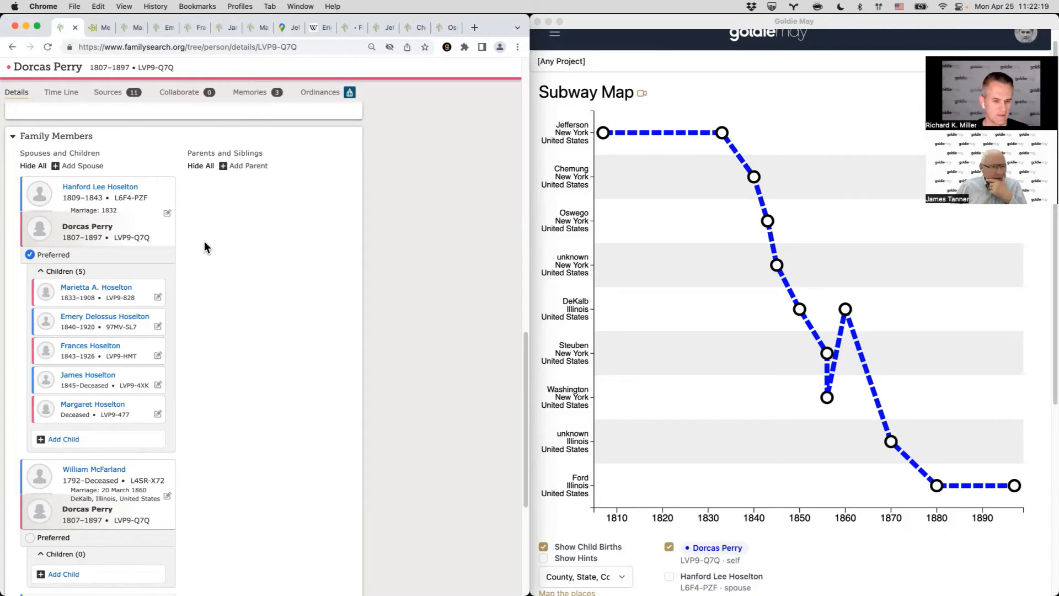
pyautogui.click(105, 94)
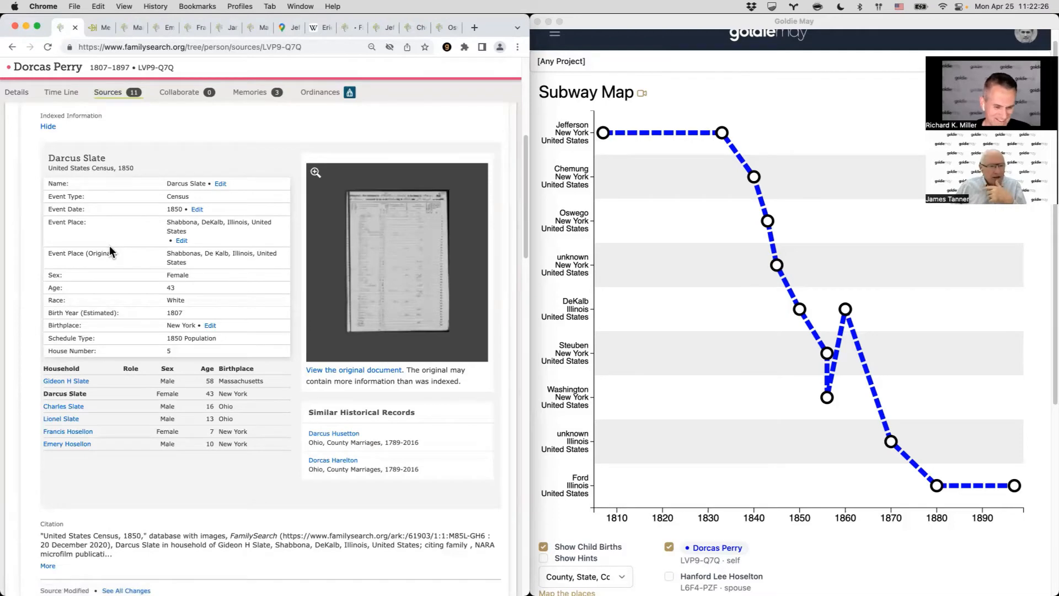
# Step: Expand the first 1856 New York Land Records source and open its original document image
pyautogui.scroll(-5, 125, 243)
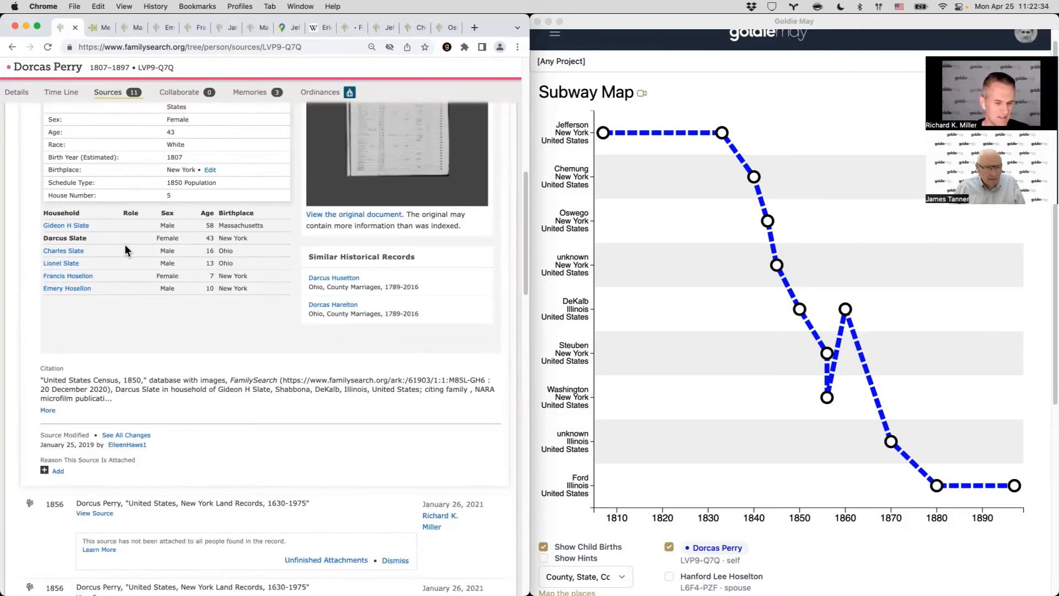
pyautogui.scroll(-5, 126, 247)
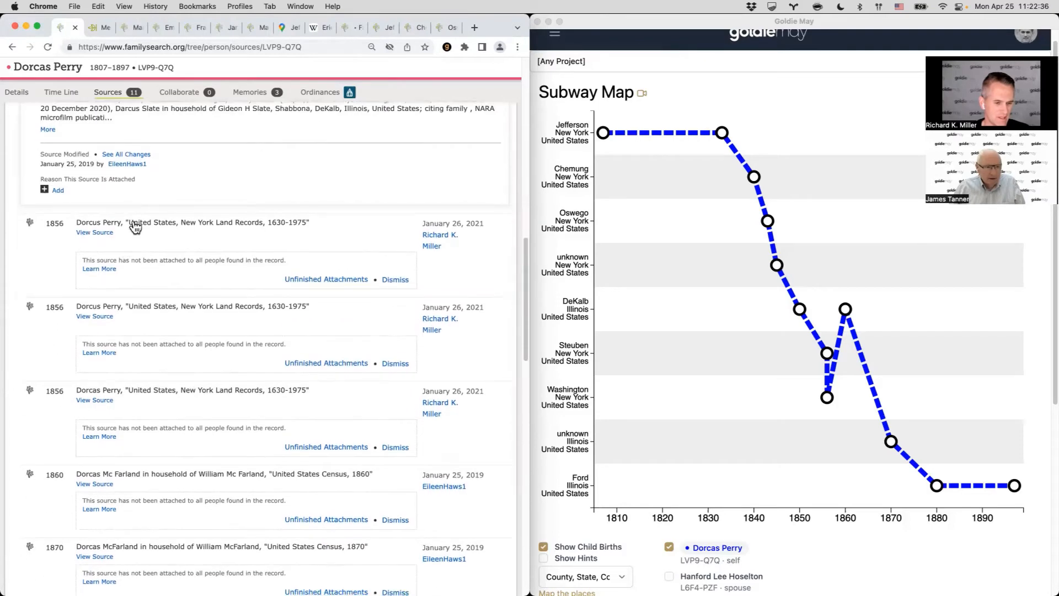
pyautogui.click(135, 228)
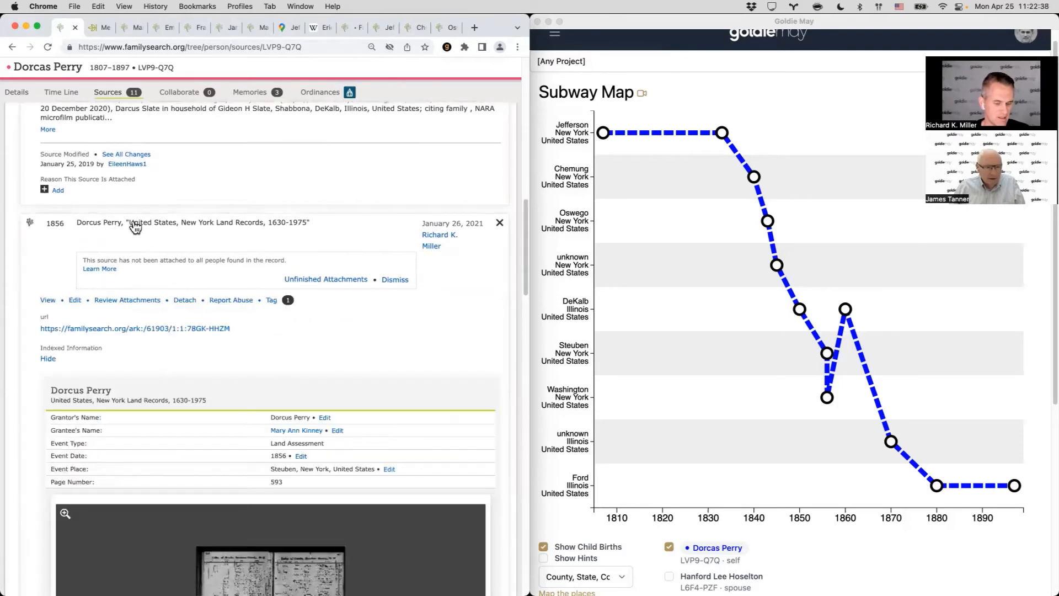
pyautogui.scroll(-3, 166, 224)
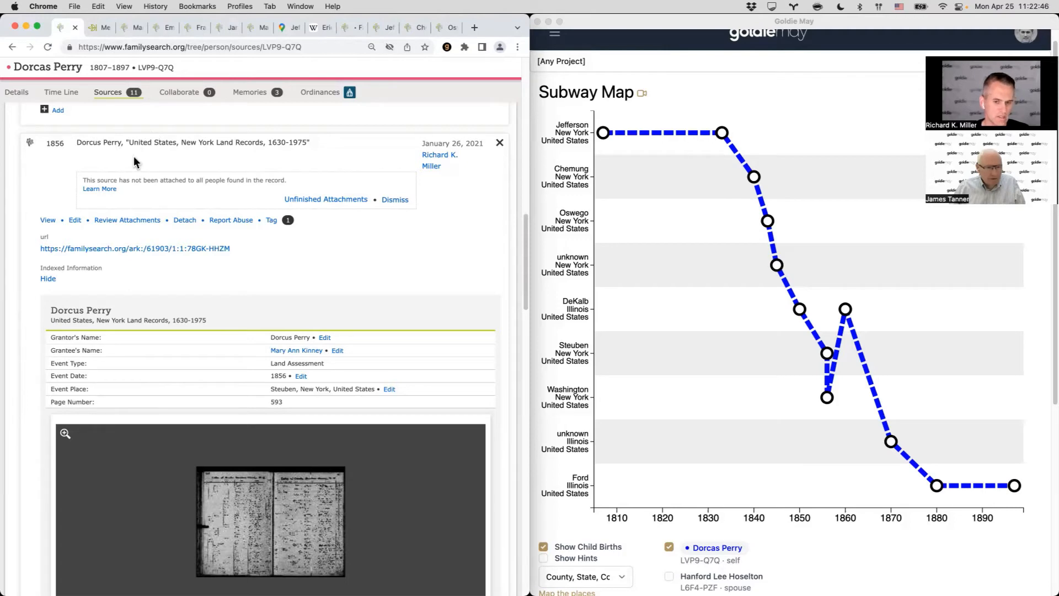
pyautogui.scroll(-2, 281, 451)
pyautogui.click(279, 449)
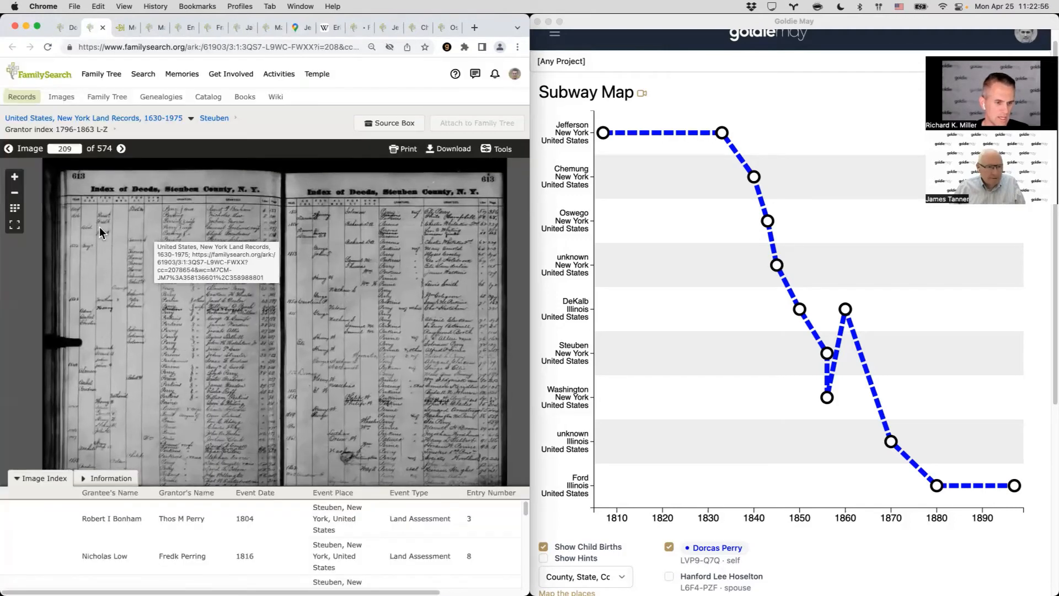
# Step: Enlarge the Steuben County deed index image and locate the ancestor's 1856 entry among the grantors
pyautogui.scroll(5, 99, 226)
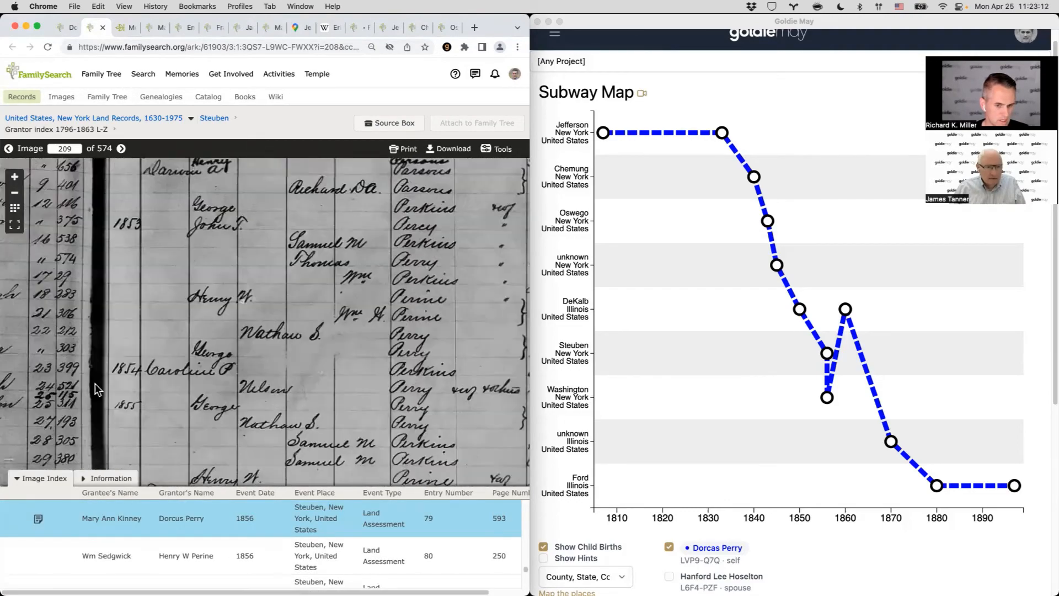
pyautogui.moveTo(325, 175); pyautogui.dragTo(265, 346)
pyautogui.moveTo(635, 159); pyautogui.dragTo(679, 138)
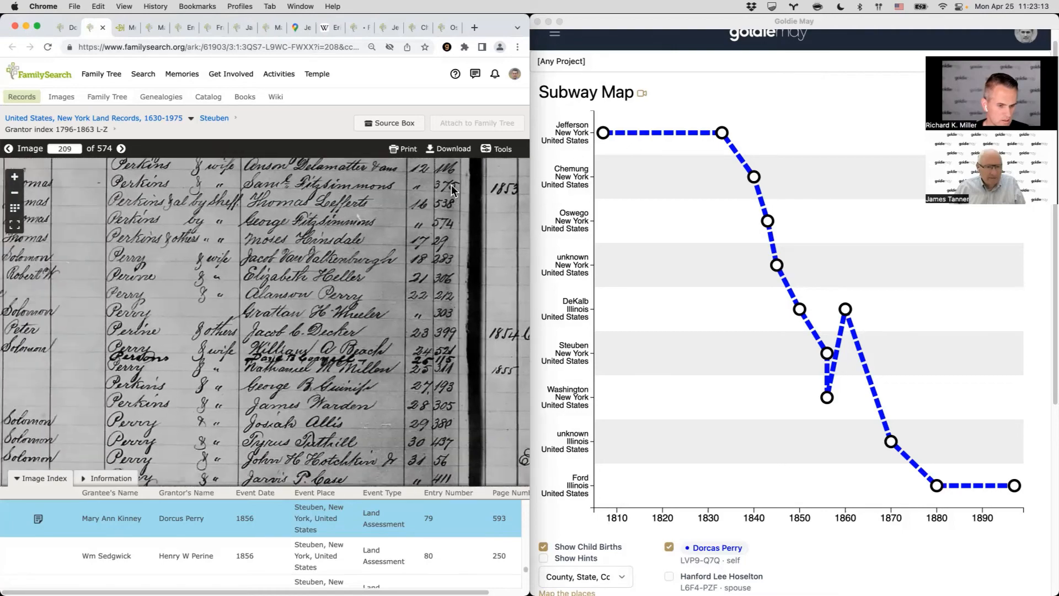
pyautogui.moveTo(217, 314); pyautogui.dragTo(356, 356)
pyautogui.moveTo(344, 251); pyautogui.dragTo(336, 322)
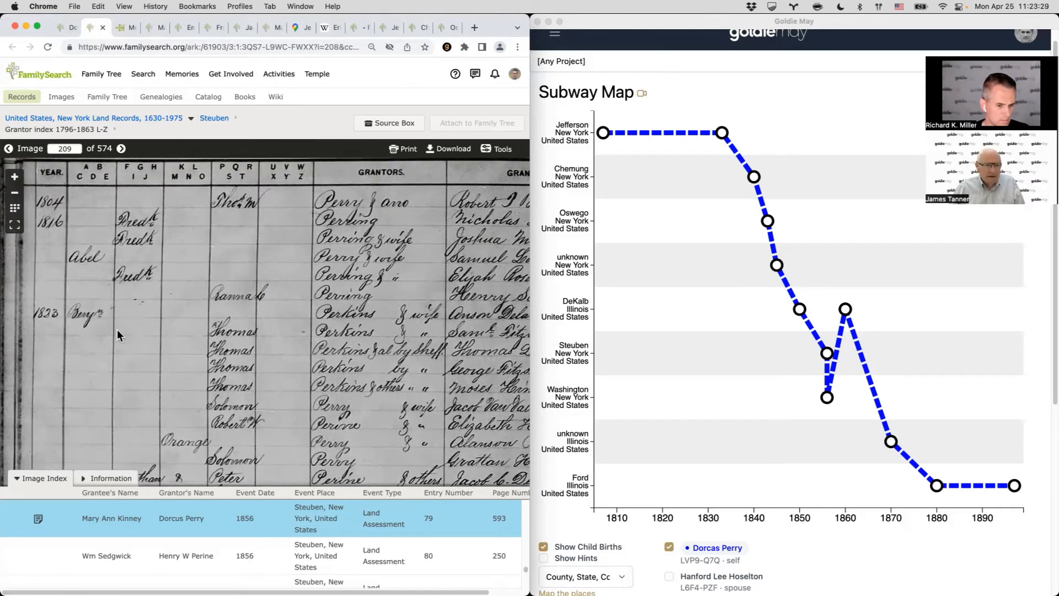
pyautogui.moveTo(109, 379); pyautogui.dragTo(118, 125)
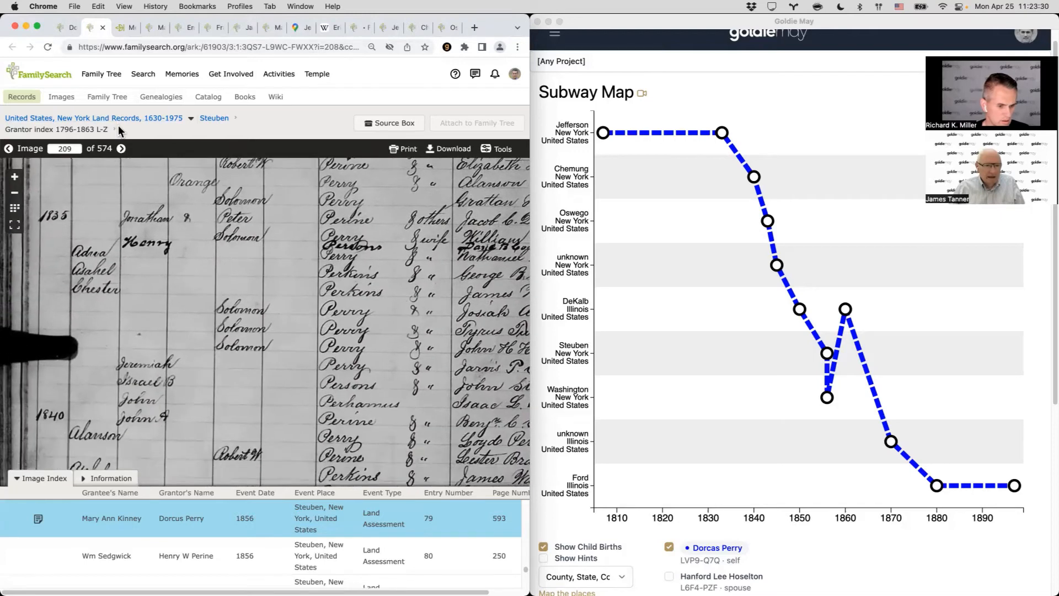
pyautogui.moveTo(105, 399); pyautogui.dragTo(119, 184)
pyautogui.moveTo(150, 399); pyautogui.dragTo(160, 210)
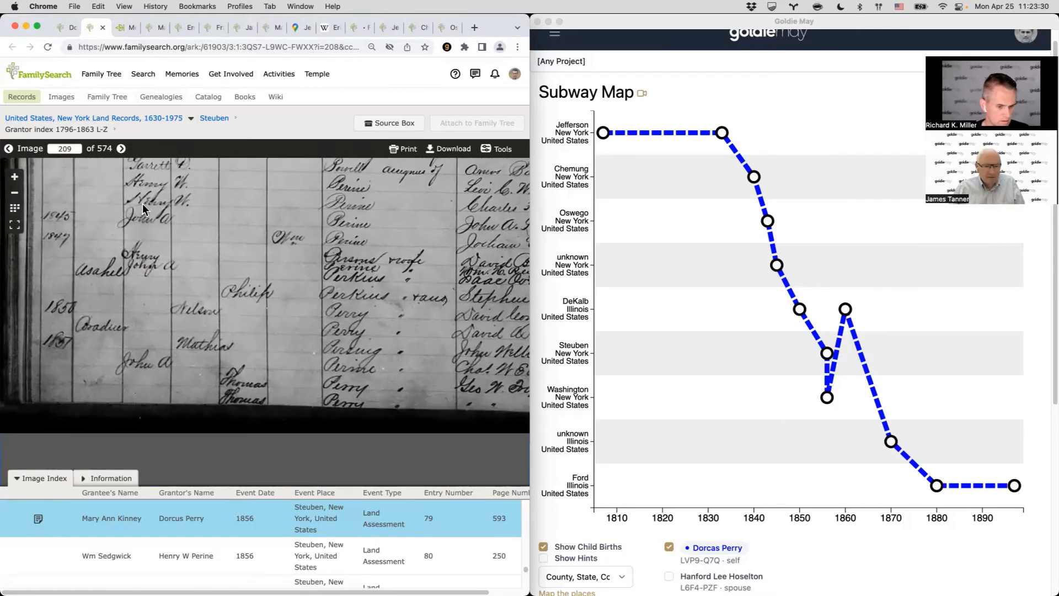
pyautogui.moveTo(374, 229); pyautogui.dragTo(119, 261)
pyautogui.moveTo(134, 220); pyautogui.dragTo(163, 188)
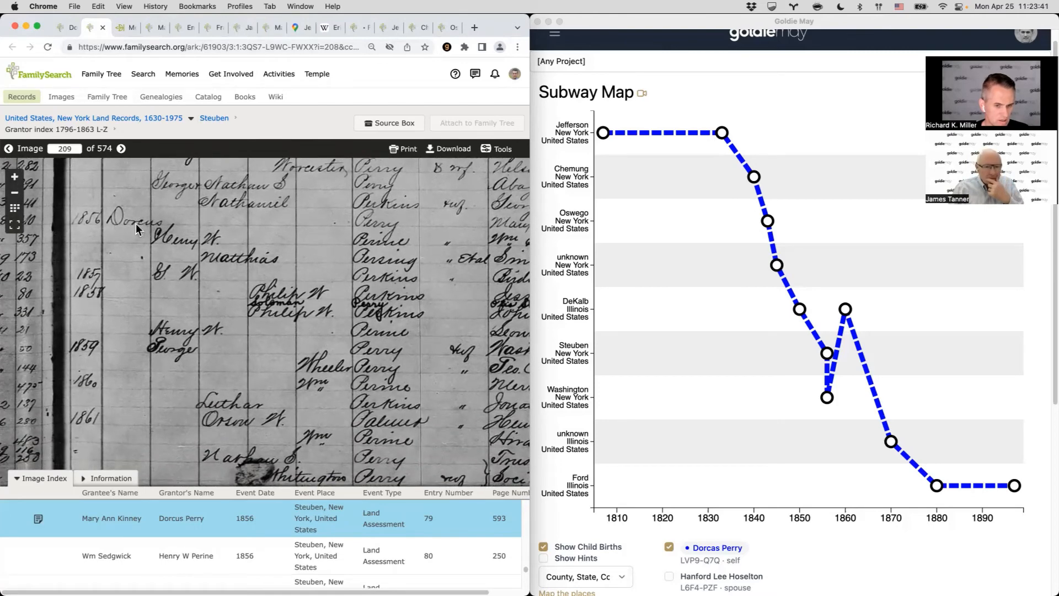
# Step: Follow the 1856 deed entry across to its grantee and check the matching row in the image index
pyautogui.moveTo(251, 230); pyautogui.dragTo(133, 261)
pyautogui.moveTo(385, 263); pyautogui.dragTo(351, 266)
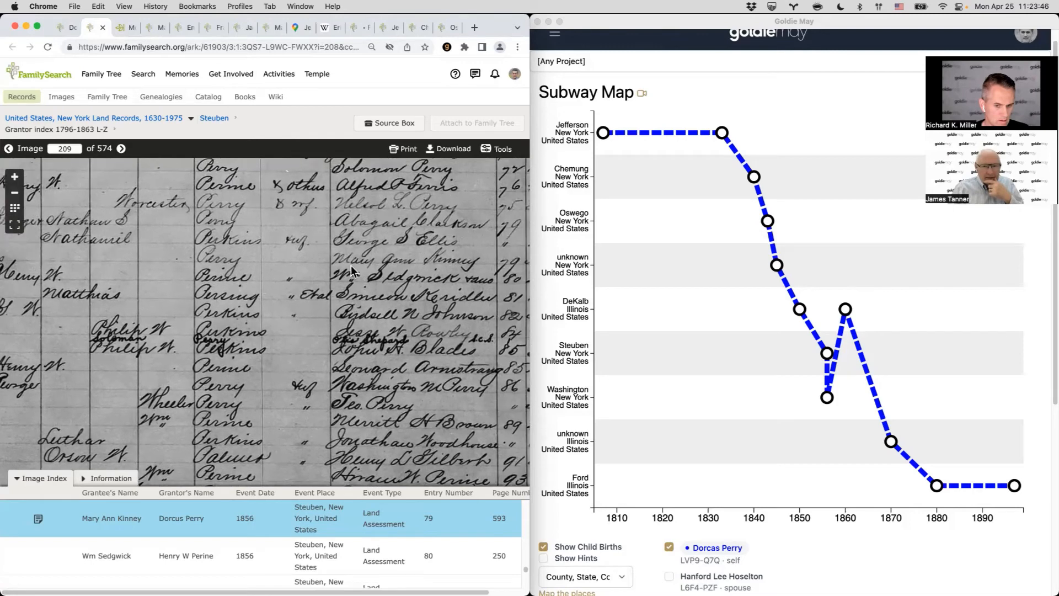
pyautogui.scroll(3, 364, 269)
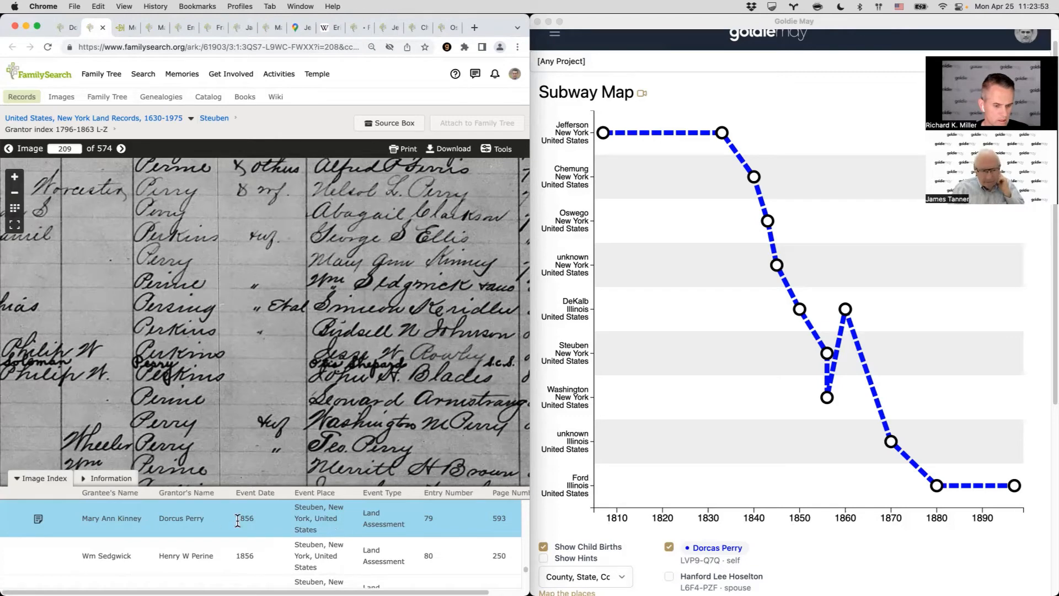
pyautogui.hscroll(2, 408, 521)
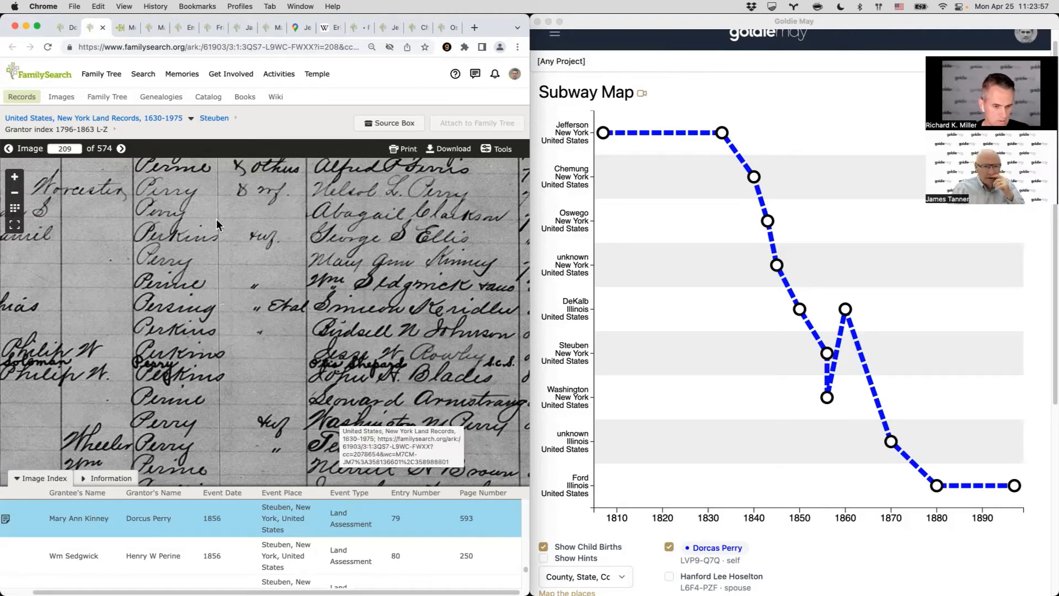
# Step: Compare the ancestor's row in the Steuben County deed index with the Liber and Page column headings
pyautogui.moveTo(216, 219); pyautogui.dragTo(227, 315)
pyautogui.scroll(-3, 227, 316)
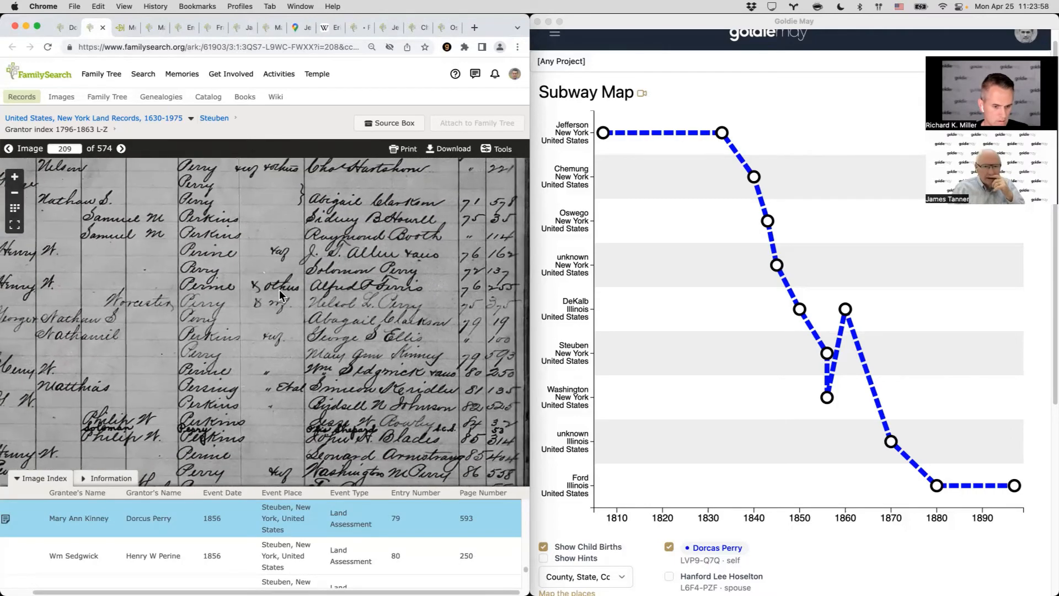
pyautogui.moveTo(224, 379); pyautogui.dragTo(207, 419)
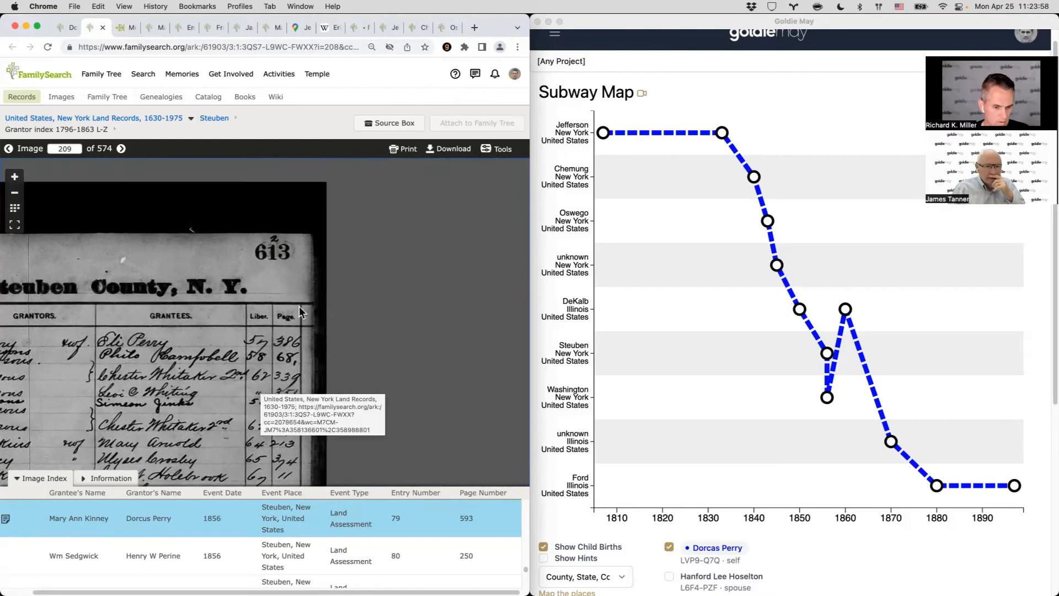
pyautogui.scroll(3, 289, 298)
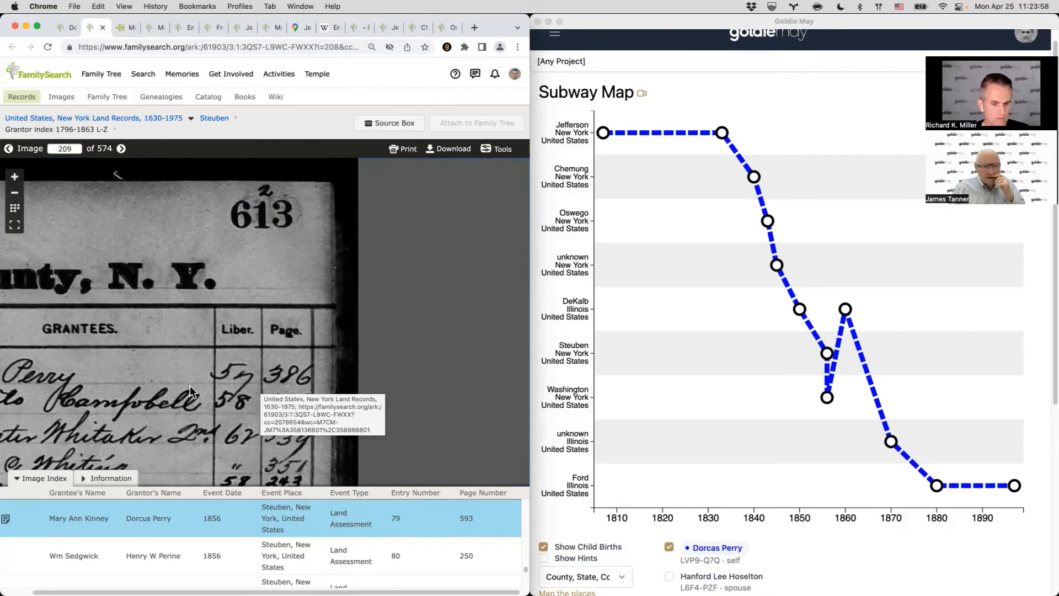
pyautogui.scroll(-5, 143, 393)
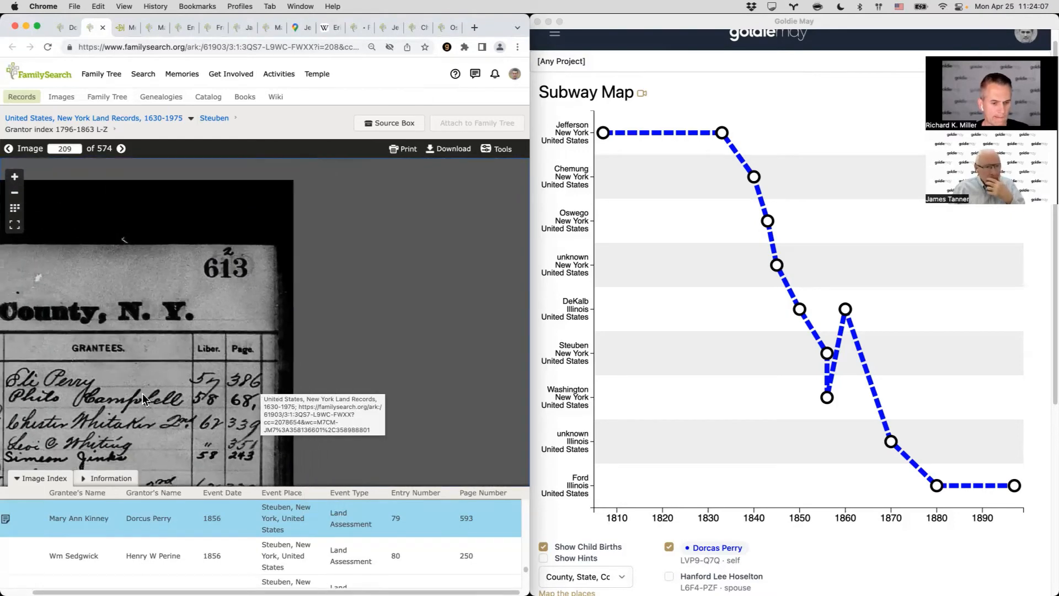
pyautogui.moveTo(231, 415); pyautogui.dragTo(242, 299)
pyautogui.moveTo(177, 387); pyautogui.dragTo(151, 220)
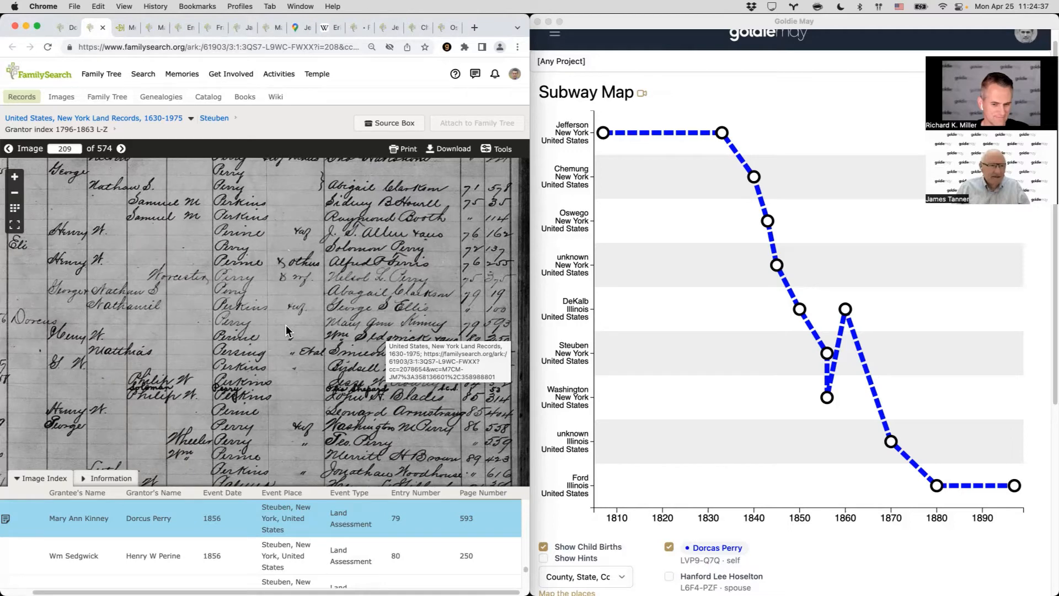
pyautogui.moveTo(212, 366); pyautogui.dragTo(173, 363)
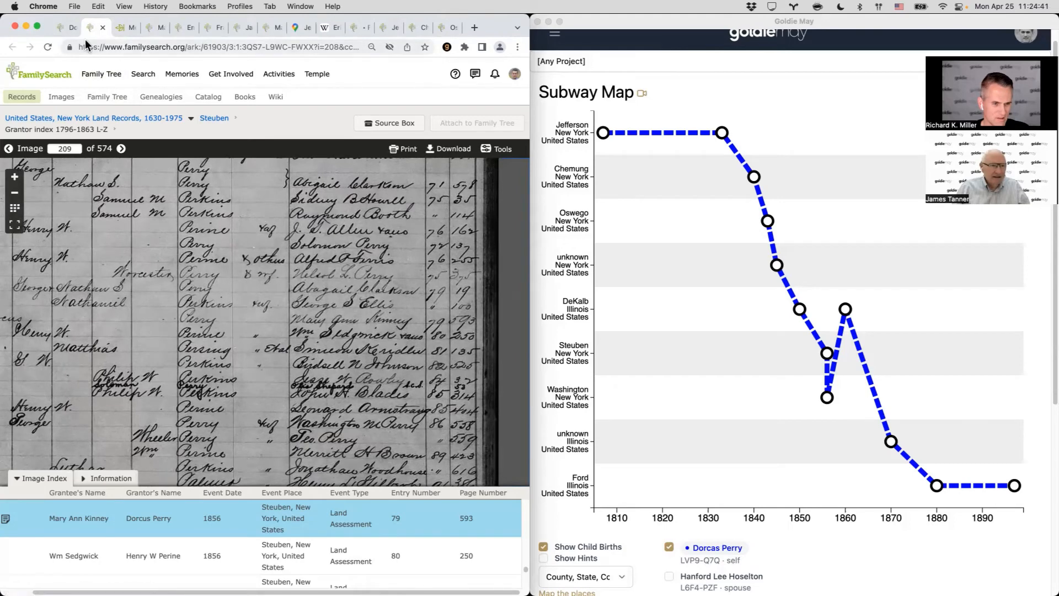
# Step: Return to the ancestor's sources and review the indexed 6 Jun 1856 Washington County land record
pyautogui.click(68, 32)
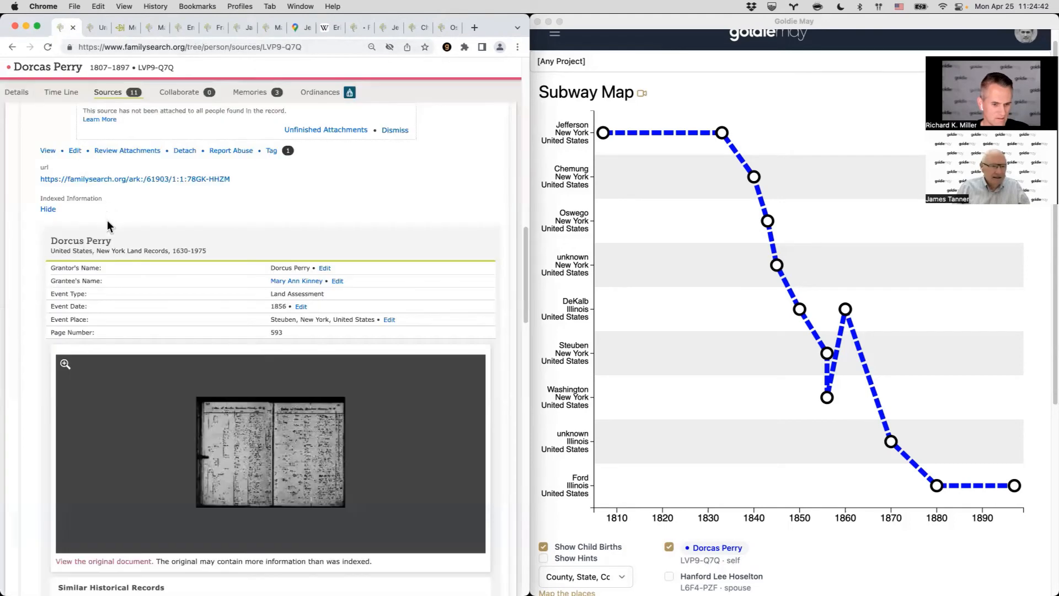
pyautogui.scroll(-4, 107, 220)
pyautogui.scroll(-4, 107, 226)
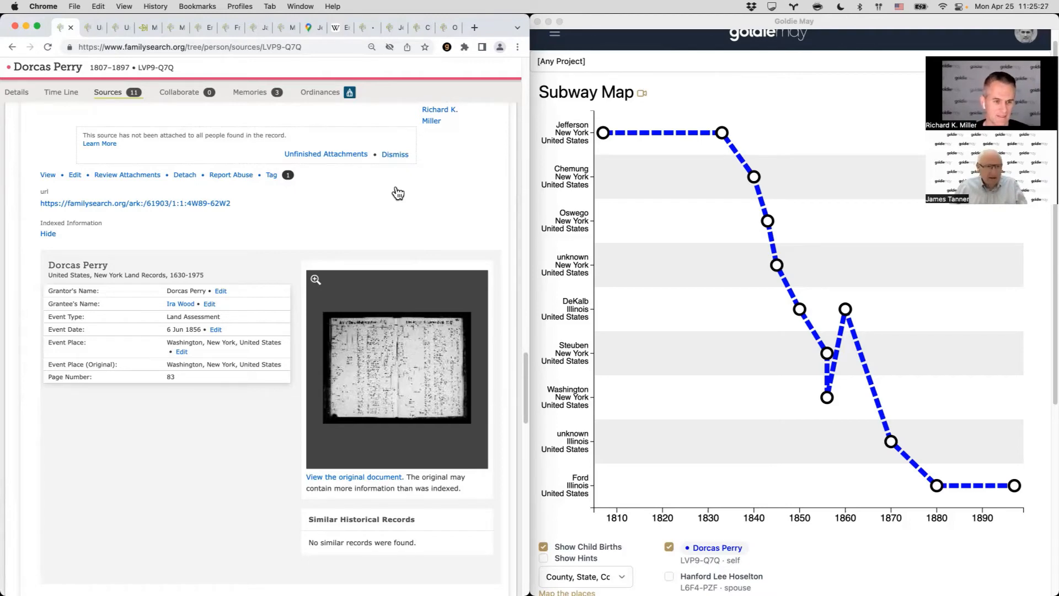
# Step: Open FamilySearch record search in a separate tab and search the ancestor's name with exact matching on first and last names
pyautogui.press('super+t')
pyautogui.write('familysearch.org')
pyautogui.press('Return')
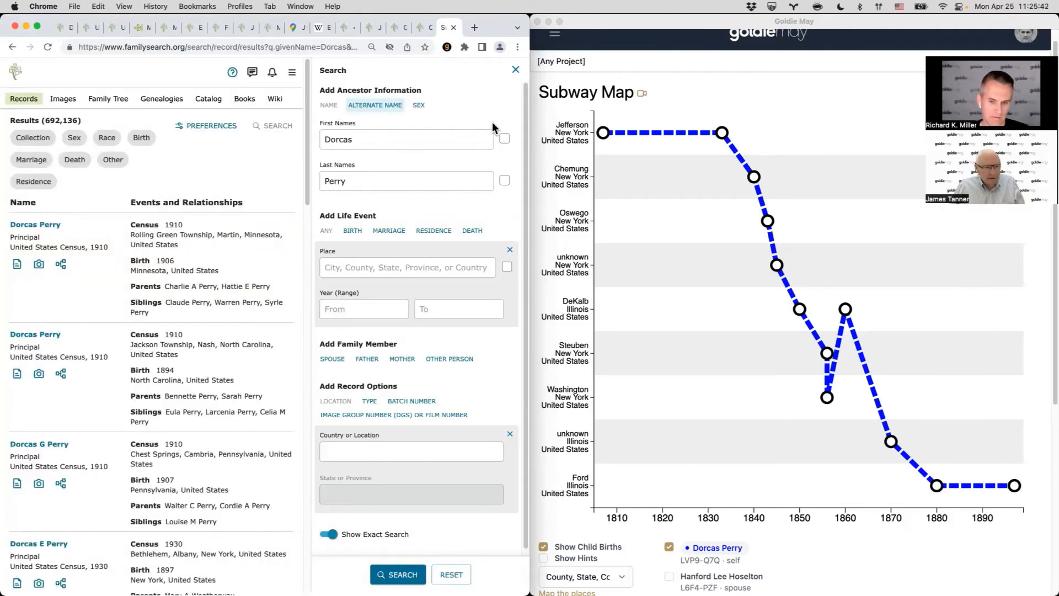
pyautogui.click(505, 138)
pyautogui.click(504, 180)
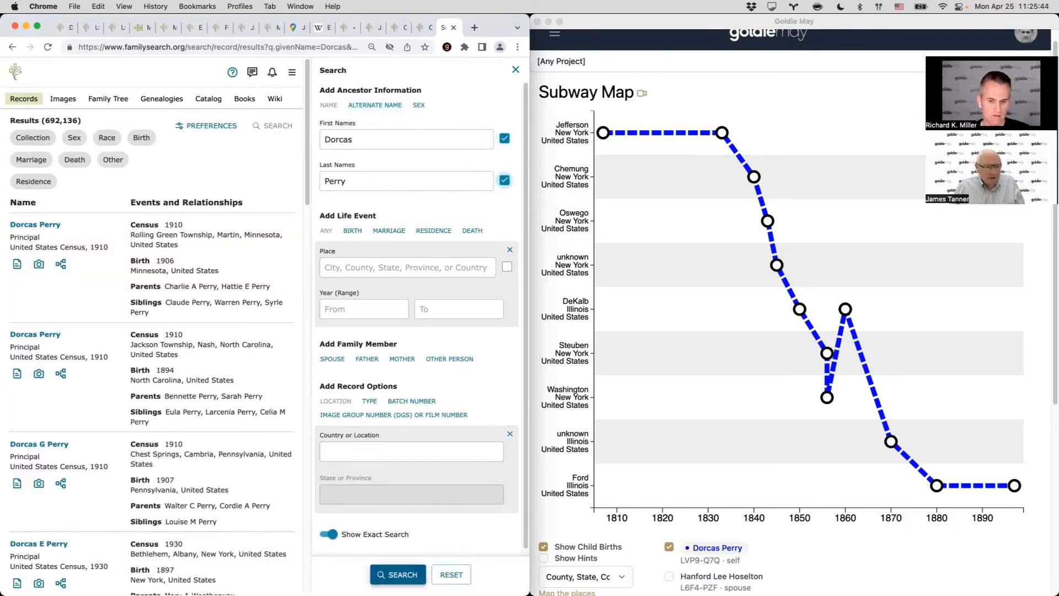
pyautogui.click(398, 575)
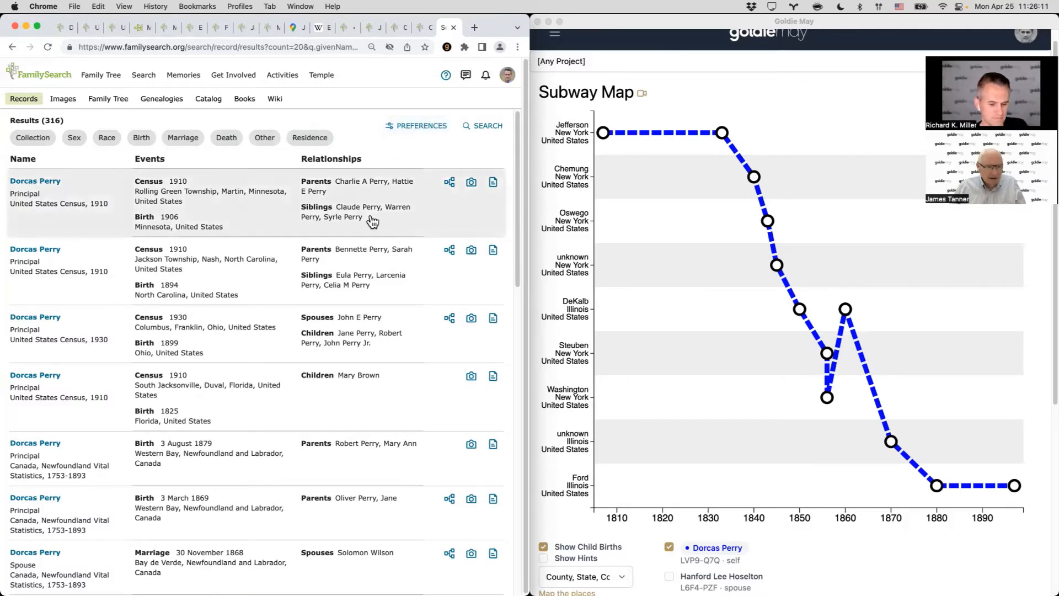
# Step: Open the original document of the 6 Jun 1856 Washington County source and locate the ancestor among the grantors
pyautogui.press('super+2')
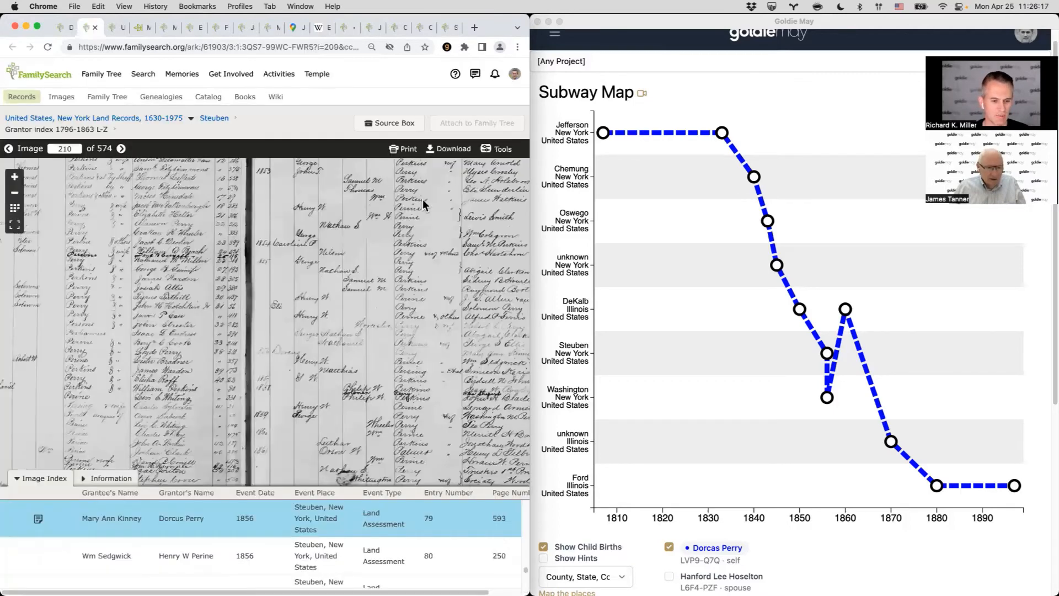
pyautogui.press('super+1')
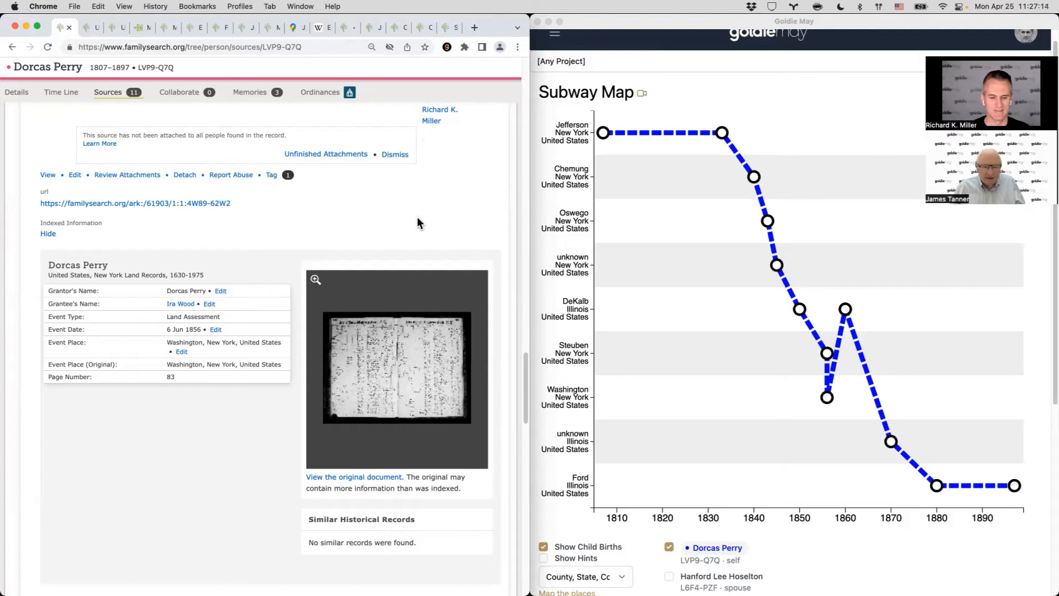
pyautogui.click(377, 356)
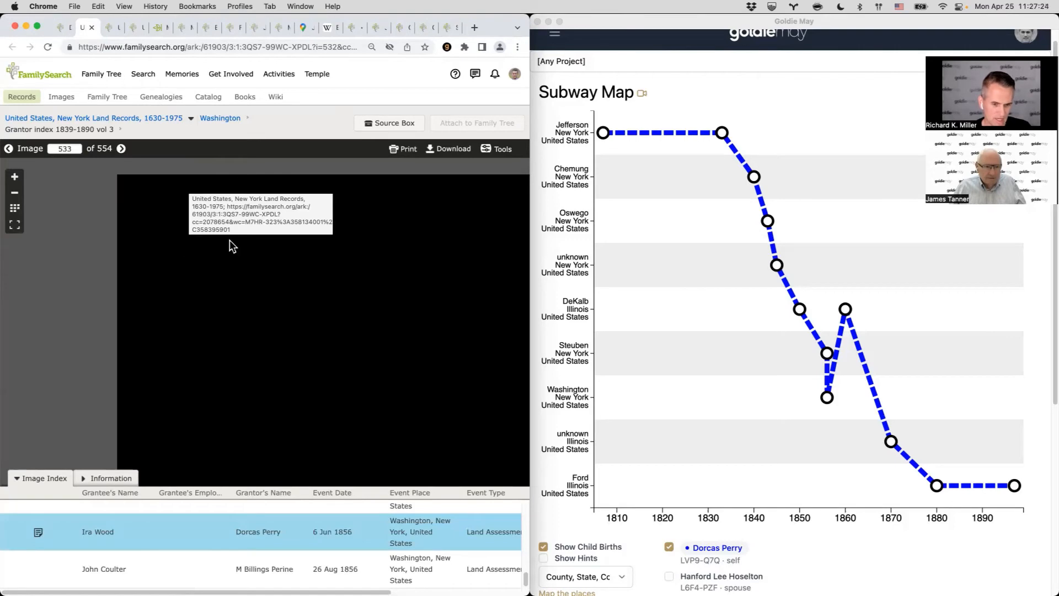
pyautogui.scroll(3, 102, 292)
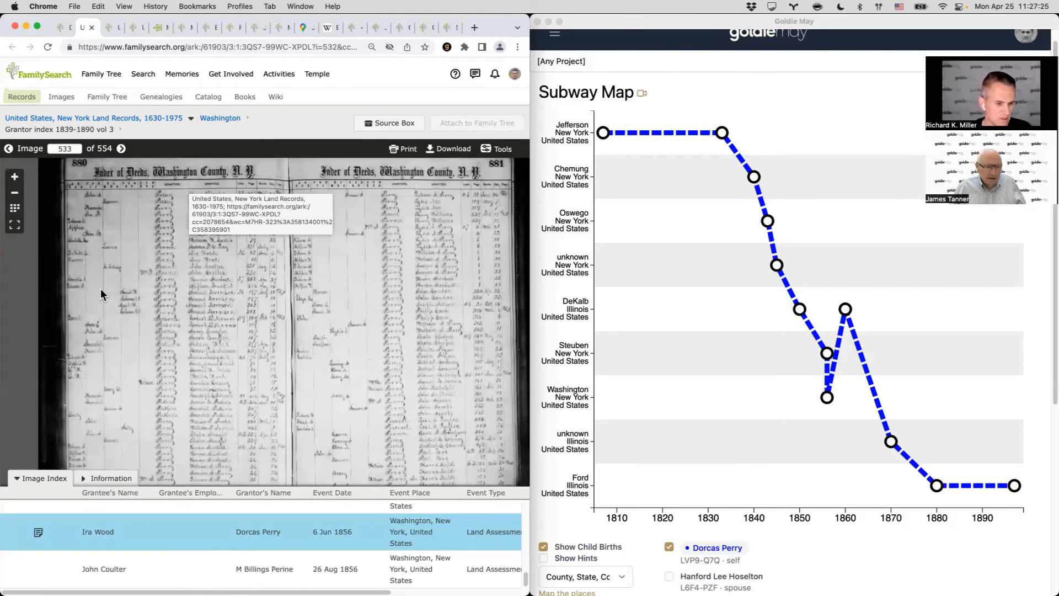
pyautogui.scroll(5, 100, 289)
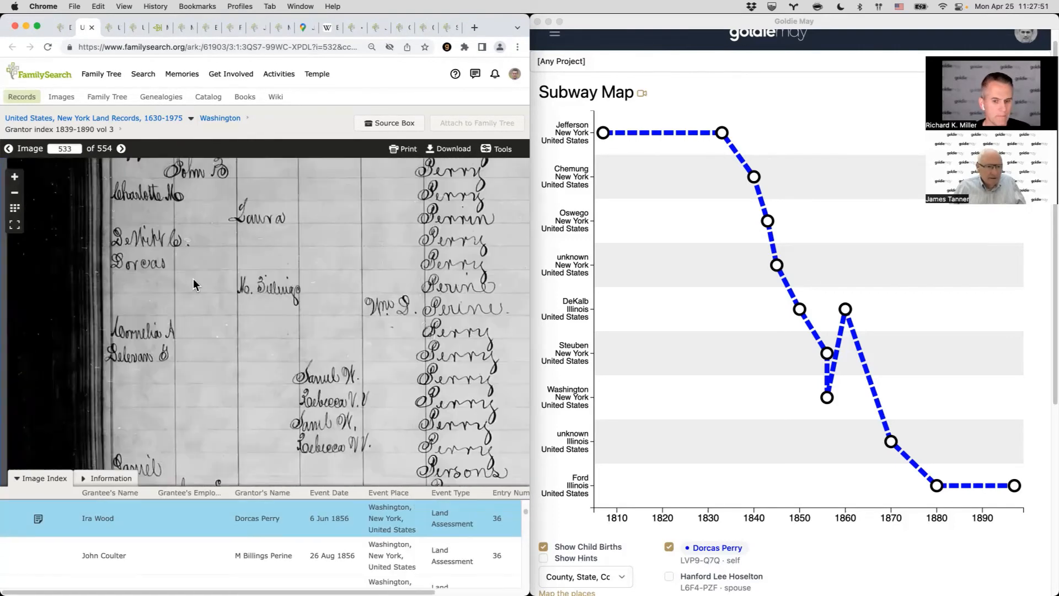
# Step: Follow the ancestor's Washington County deed index entry across to its grantee, liber, page and date columns
pyautogui.hscroll(5, 192, 279)
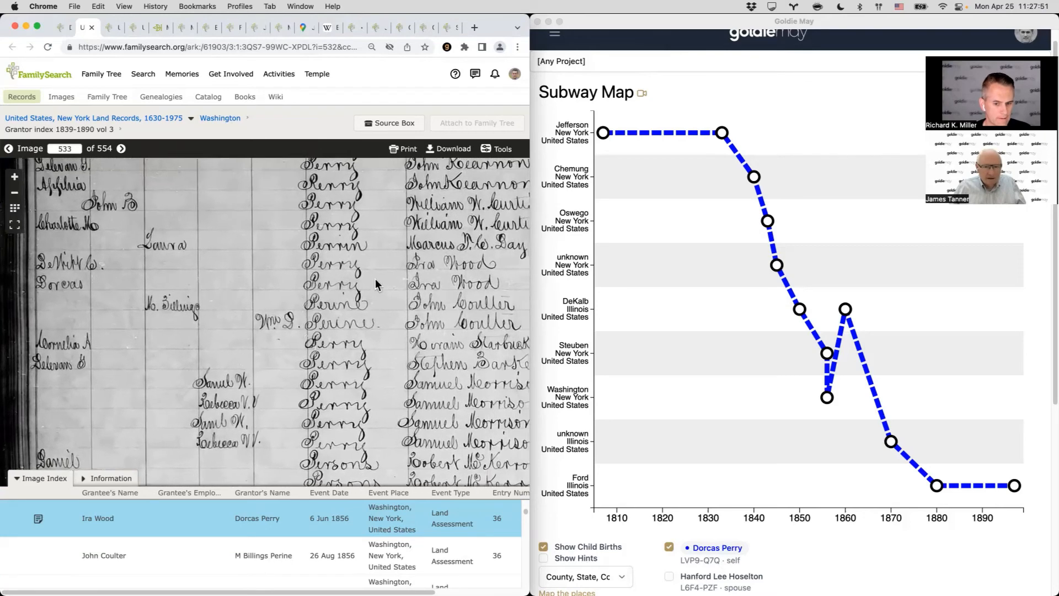
pyautogui.hscroll(5, 309, 291)
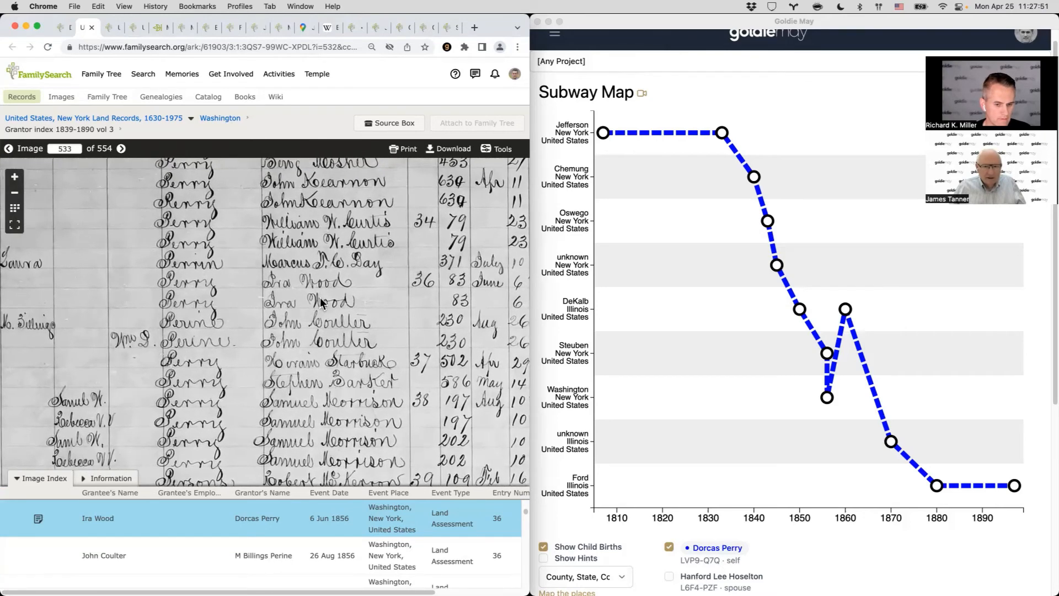
pyautogui.scroll(-3, 407, 316)
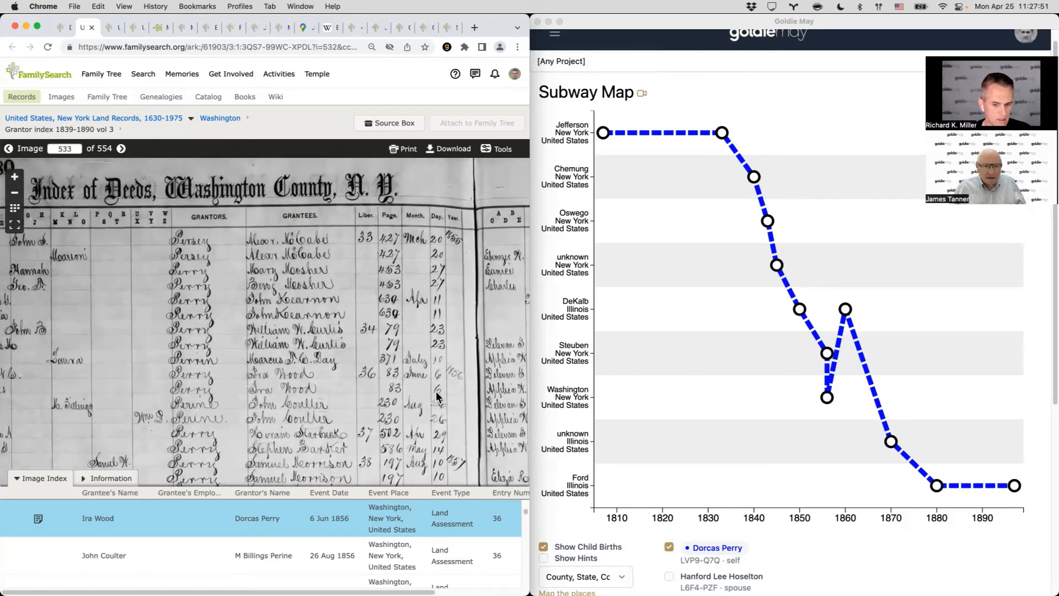
pyautogui.scroll(3, 394, 397)
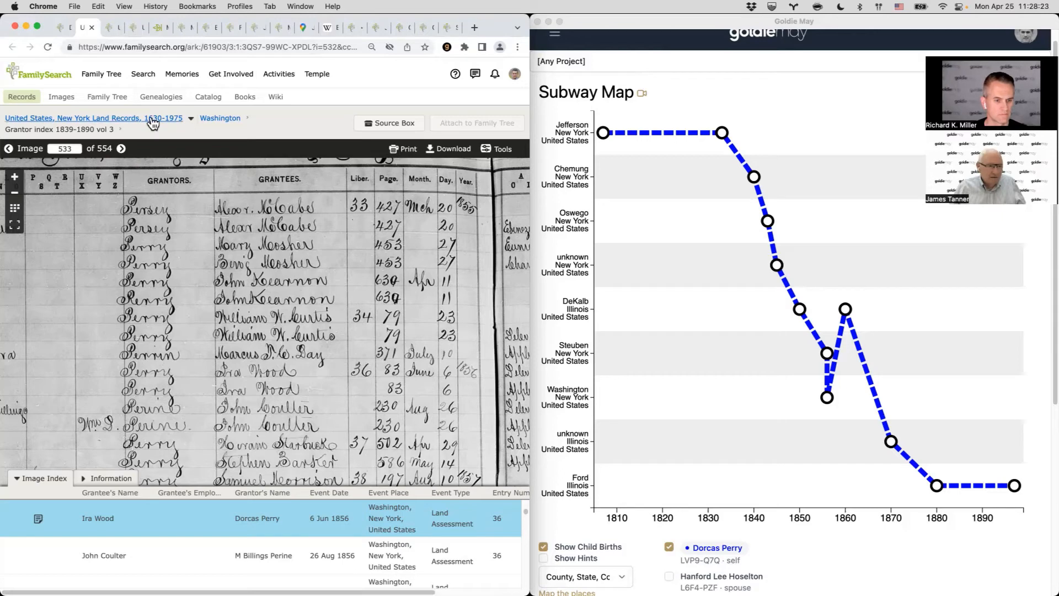
# Step: Show the Washington County index film as thumbnails and browse the list of the county's deed and index volumes
pyautogui.click(14, 213)
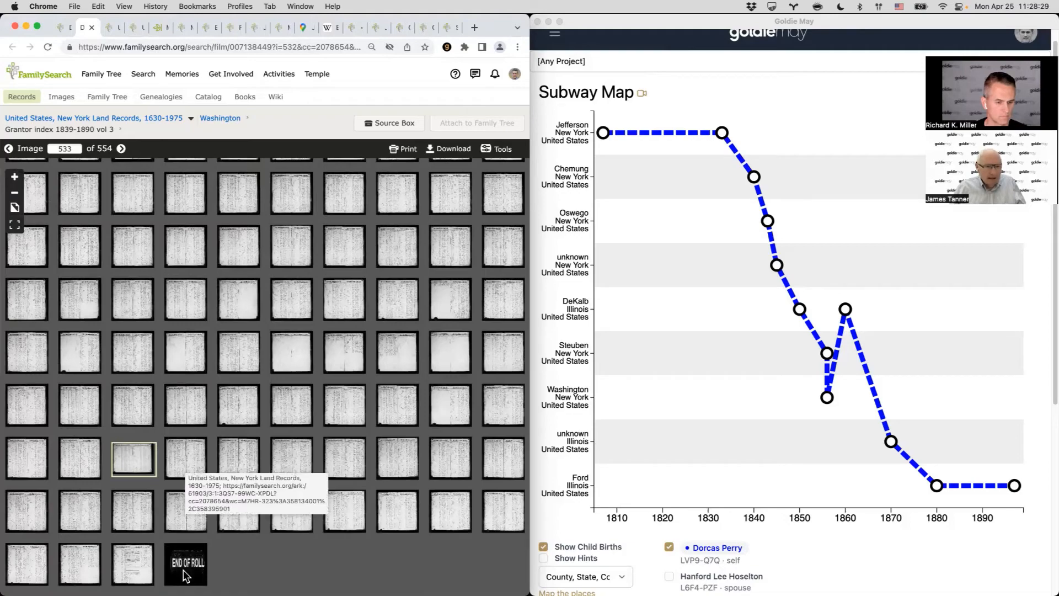
pyautogui.click(86, 119)
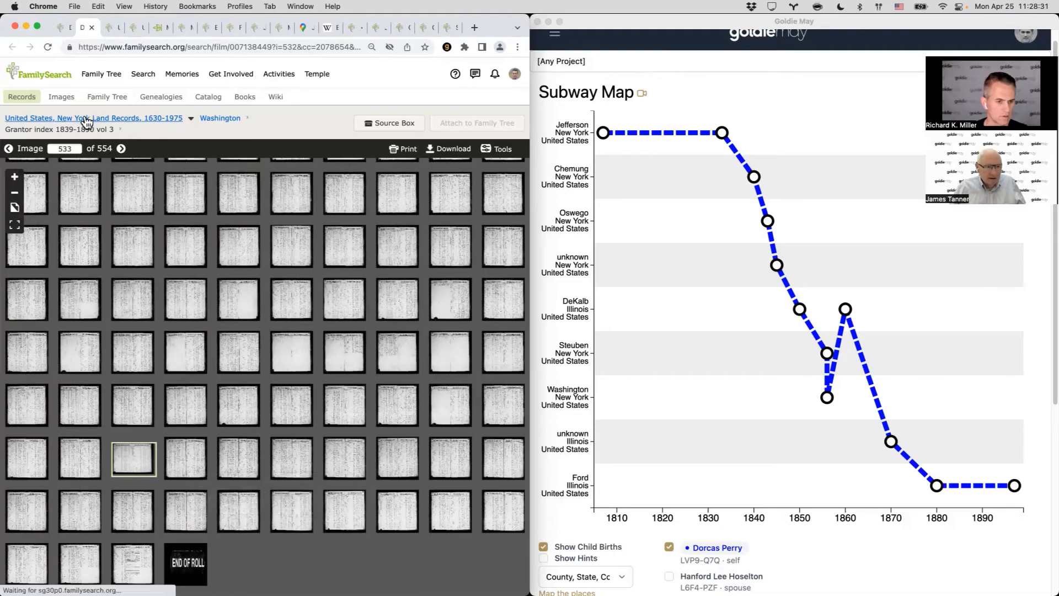
pyautogui.click(286, 558)
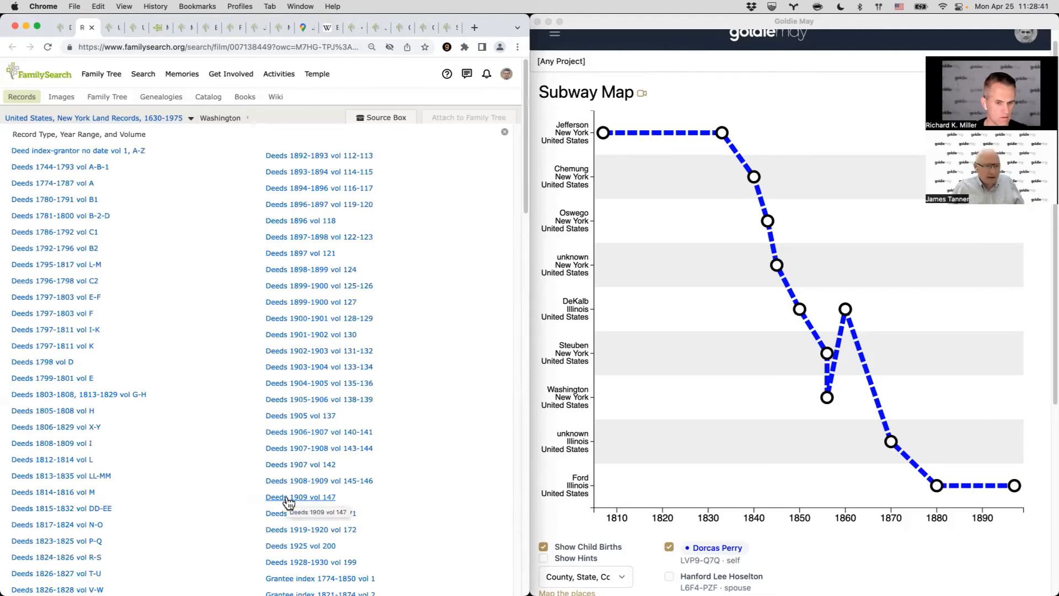
pyautogui.scroll(-2, 288, 502)
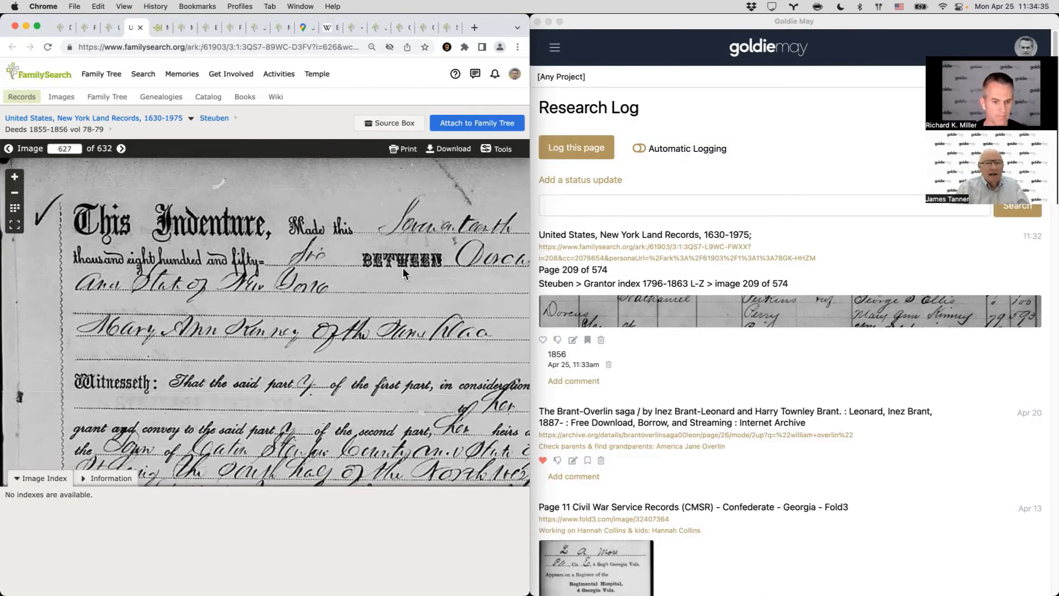
# Step: Read the date and parties at the start of the 1856 Steuben County deed, and reopen the ancestor's details page
pyautogui.moveTo(402, 267); pyautogui.dragTo(362, 244)
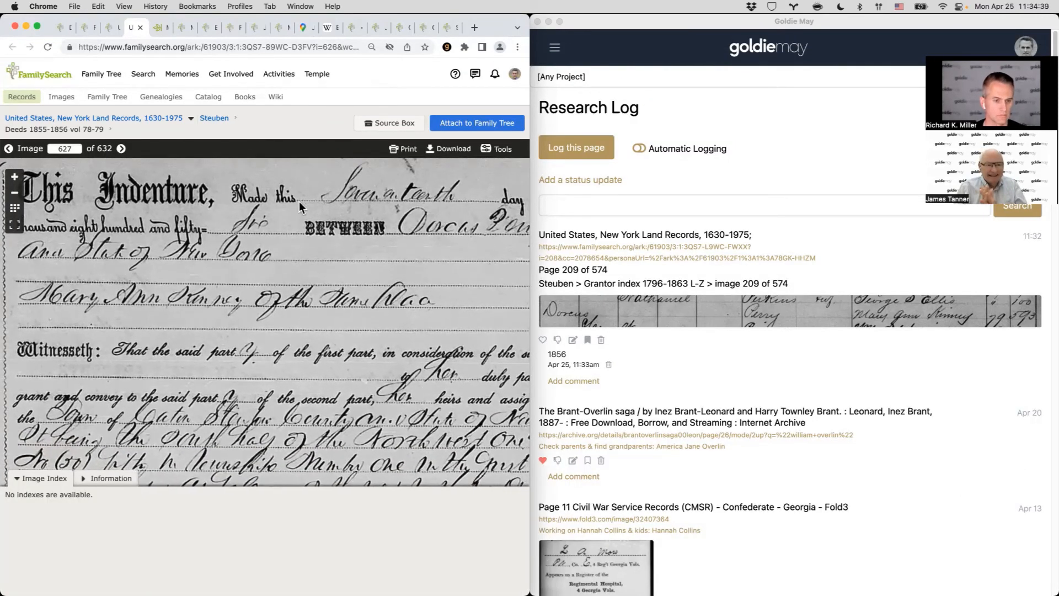
pyautogui.press('super+1')
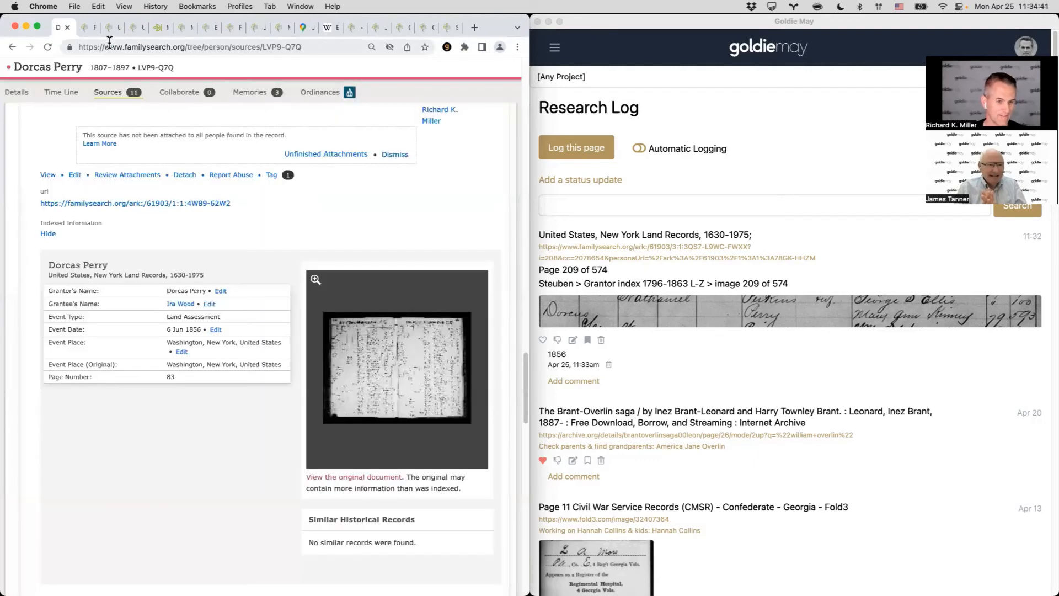
pyautogui.click(17, 92)
# Step: Show the Subway Map in Goldie May and inspect the ancestor's events at the Steuben and DeKalb stops between 1850 and 1860
pyautogui.click(554, 47)
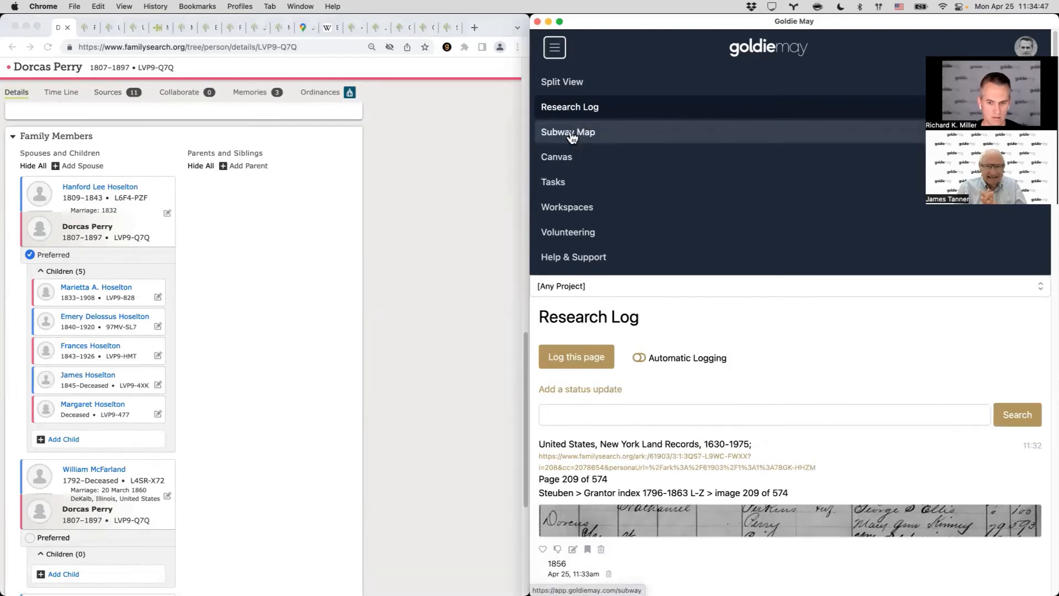
pyautogui.click(578, 133)
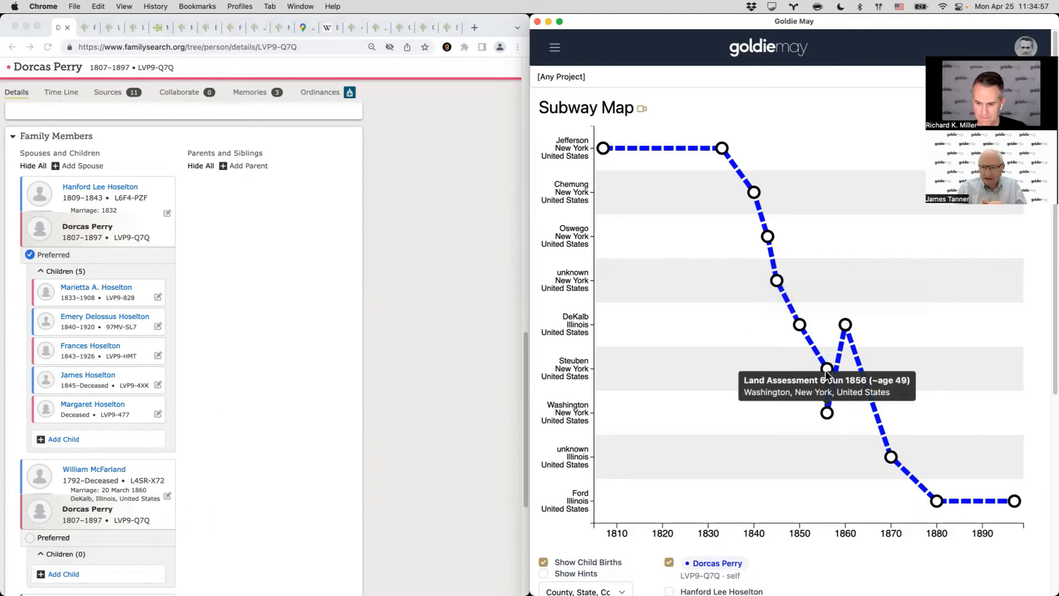
pyautogui.moveTo(826, 368)
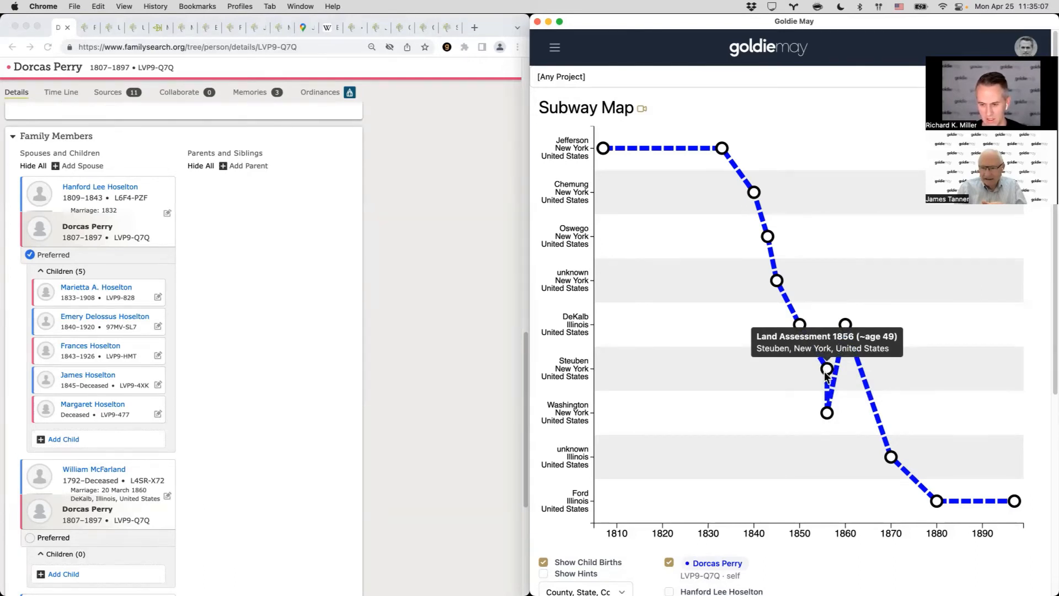
pyautogui.moveTo(799, 329)
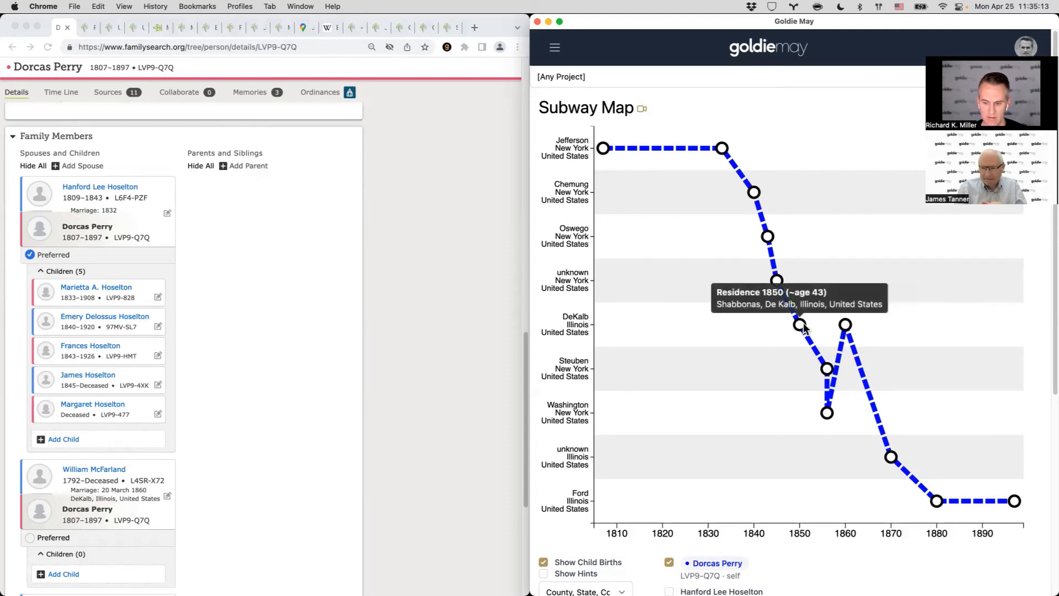
pyautogui.moveTo(831, 327)
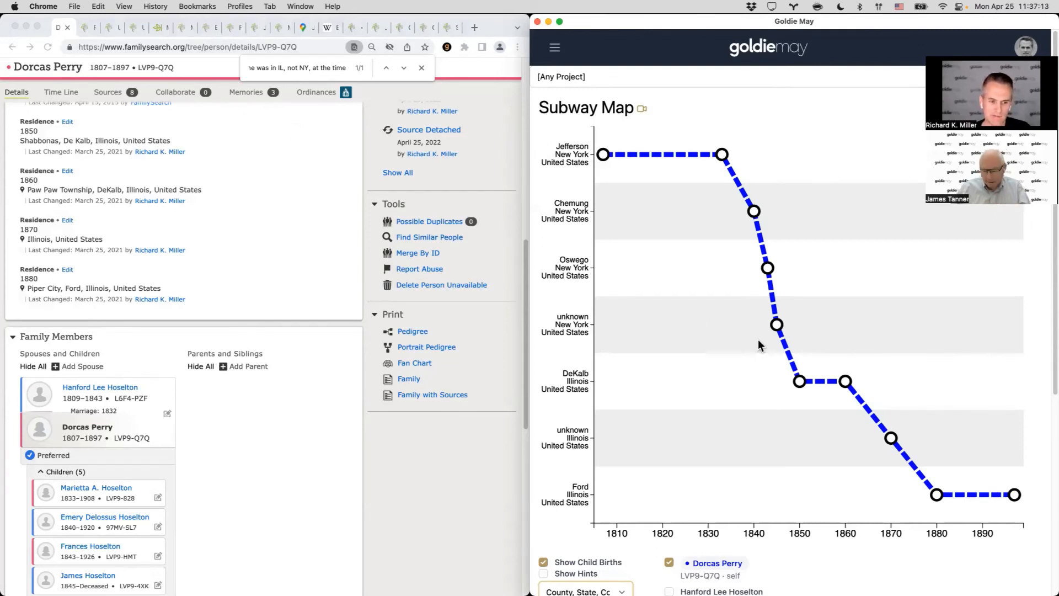
# Step: Compare the DeKalb and Oswego stops on the revised Subway Map with the spouses and children on the ancestor's details page
pyautogui.moveTo(800, 380)
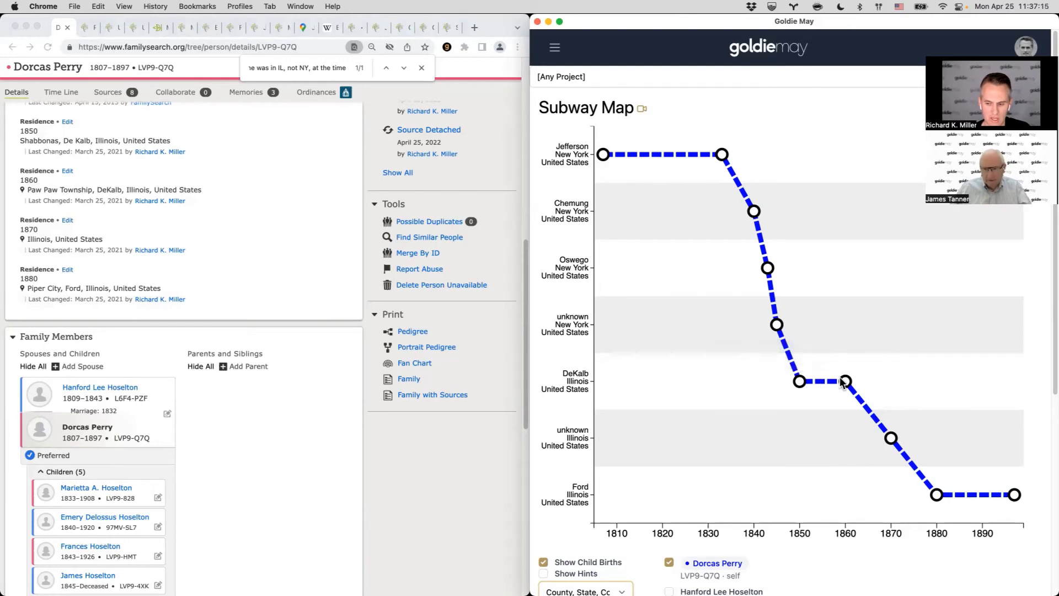
pyautogui.moveTo(845, 381)
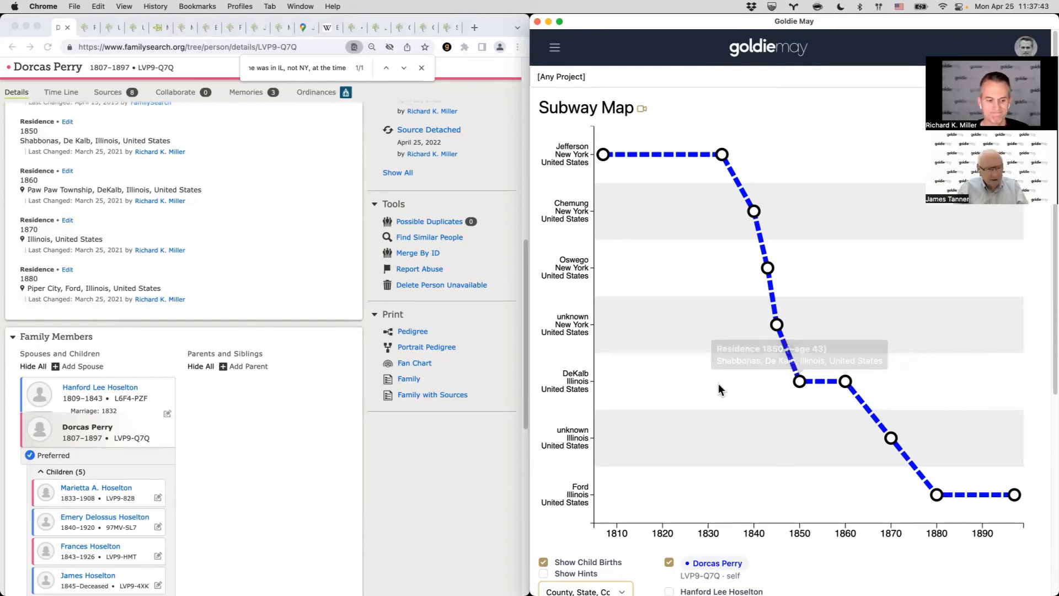
pyautogui.scroll(-2, 430, 369)
pyautogui.scroll(-4, 430, 371)
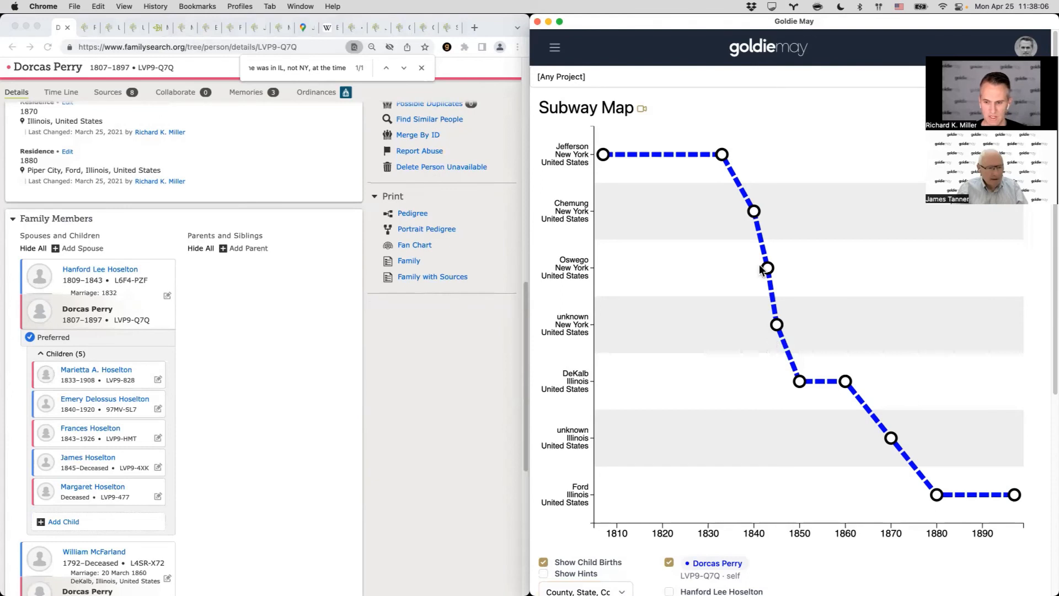
pyautogui.moveTo(767, 268)
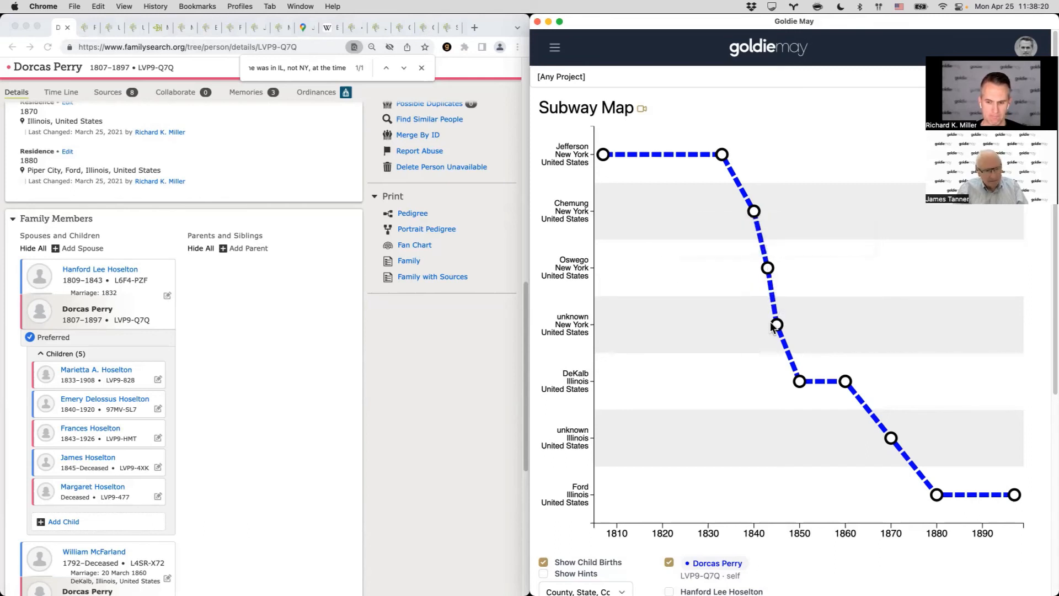
# Step: Check the 1845 and 1850 stops on the Subway Map, and read the 1850 census entry among the ancestor's sources
pyautogui.moveTo(773, 323)
pyautogui.moveTo(798, 385)
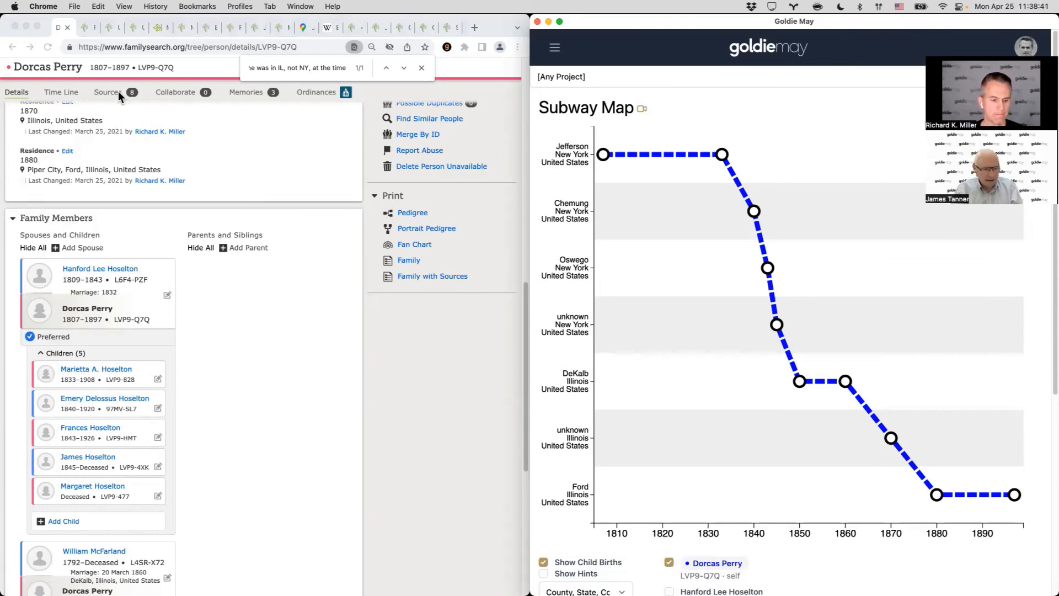
pyautogui.click(118, 91)
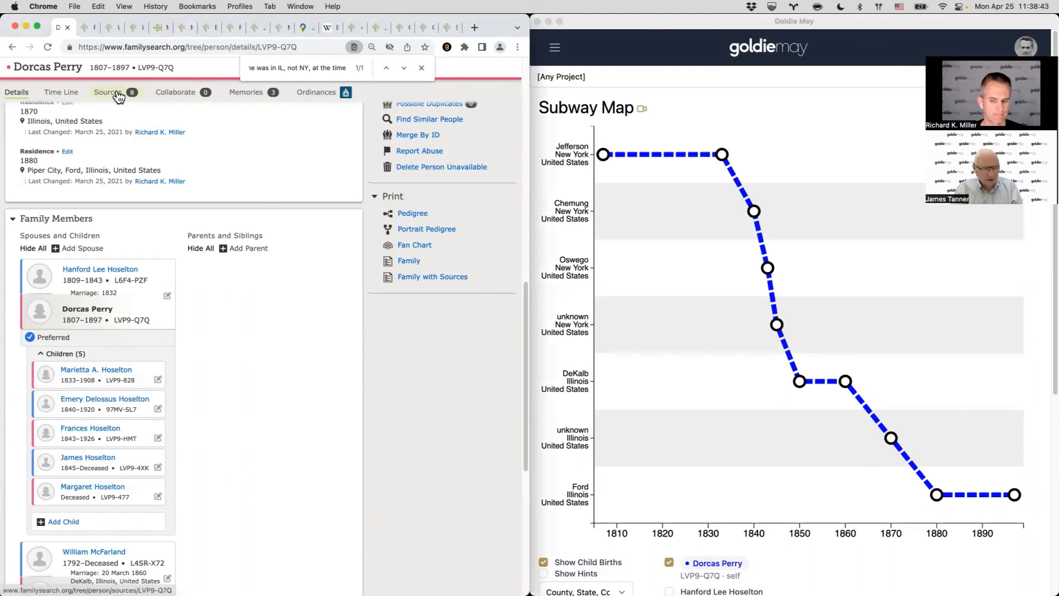
pyautogui.click(118, 95)
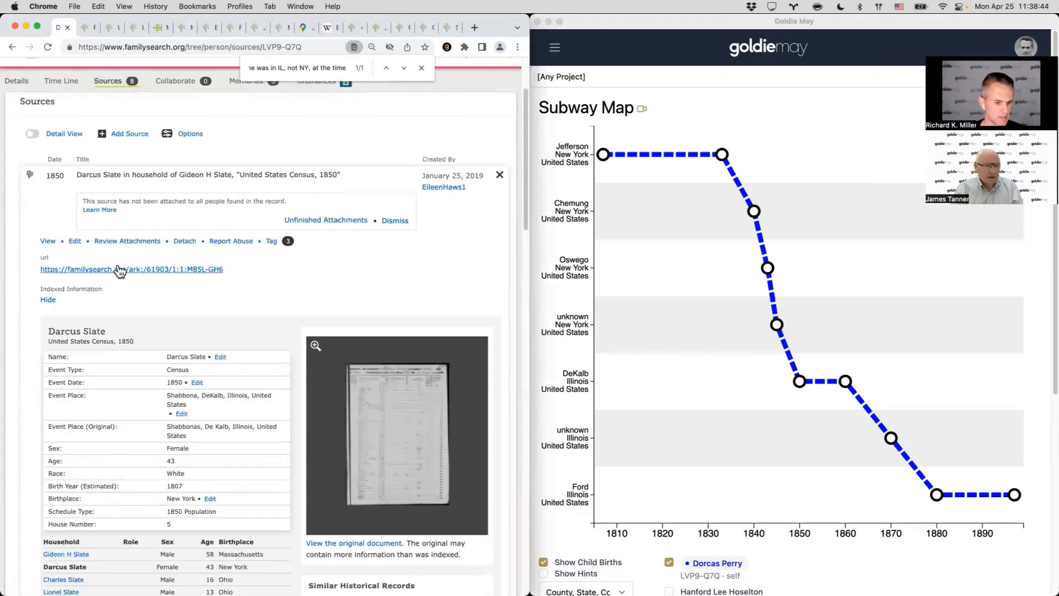
pyautogui.scroll(-1, 120, 273)
pyautogui.scroll(-1, 119, 273)
pyautogui.scroll(1, 120, 274)
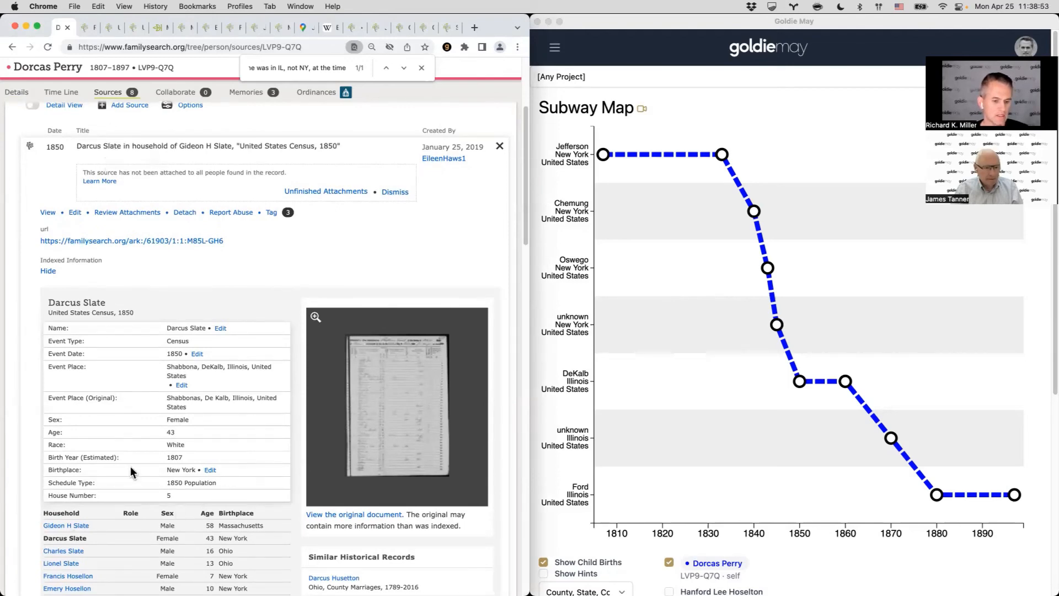
# Step: Return to the ancestor's details page and review the spouses and children under Family Members
pyautogui.click(16, 92)
pyautogui.scroll(-3, 129, 306)
pyautogui.scroll(-2, 129, 307)
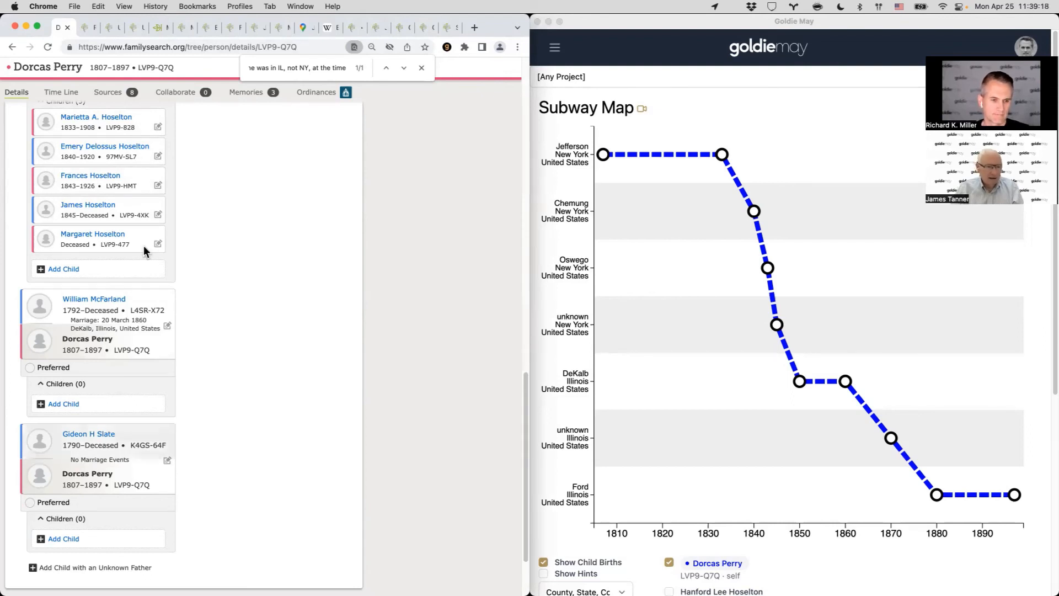
# Step: Read the household list in the ancestor's 1850 census source and compare it with the Oswego stop on the Subway Map
pyautogui.click(108, 93)
pyautogui.scroll(-5, 157, 429)
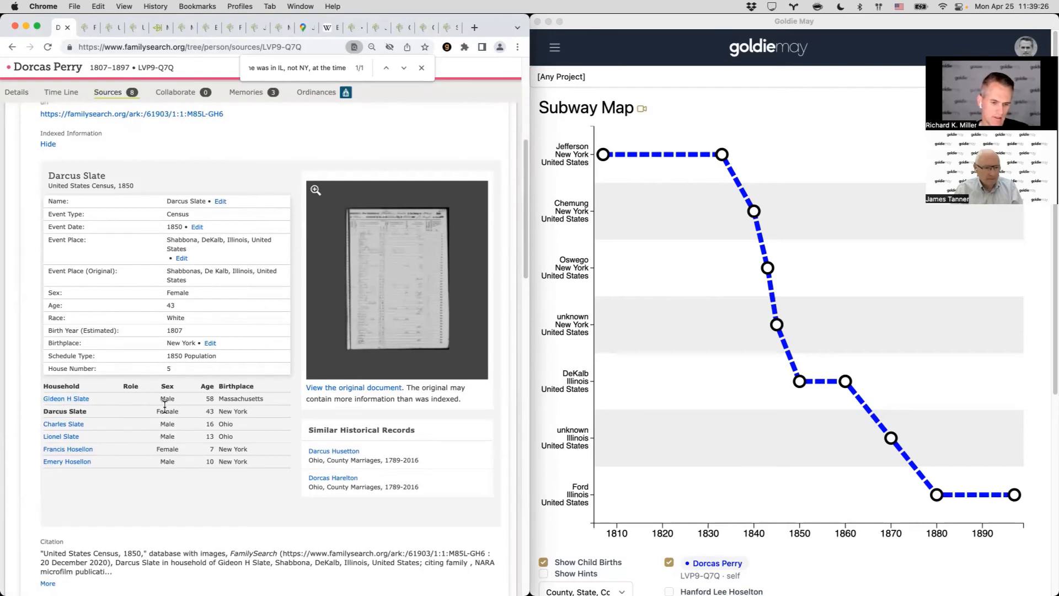
pyautogui.scroll(1, 119, 409)
pyautogui.scroll(1, 119, 411)
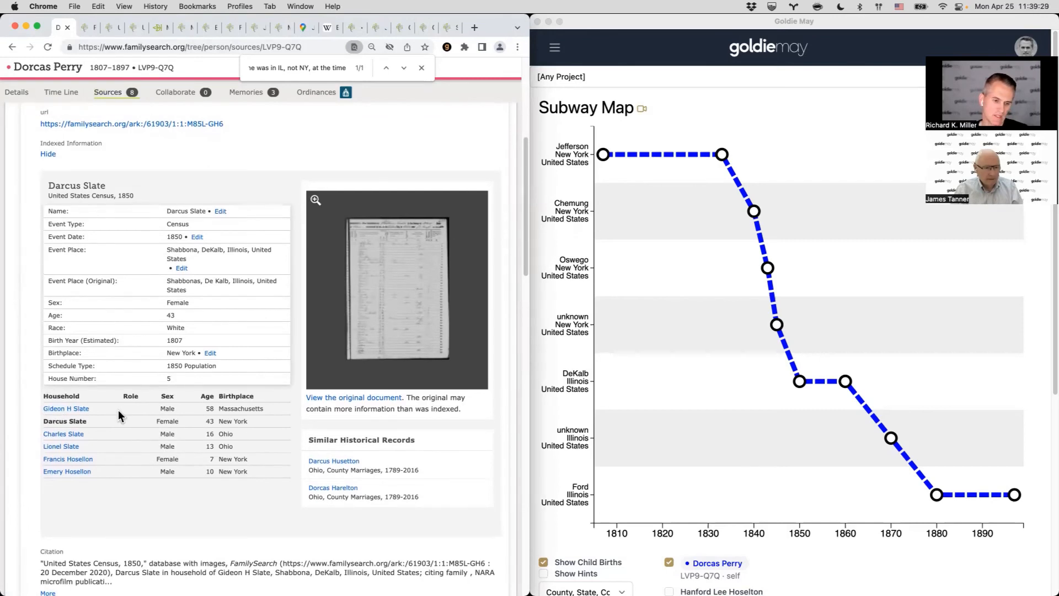
pyautogui.click(775, 295)
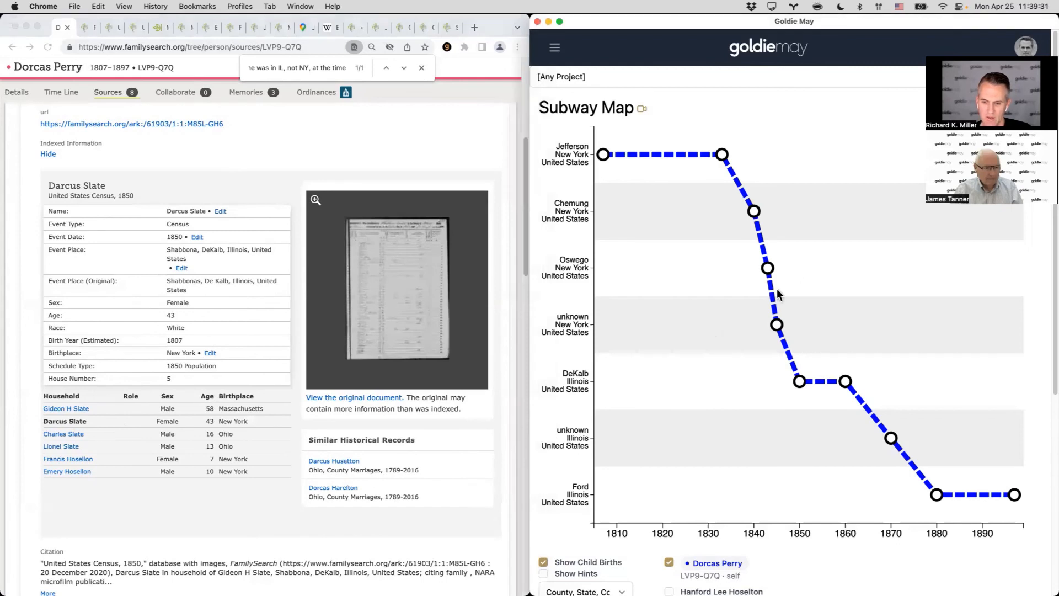
pyautogui.moveTo(767, 270)
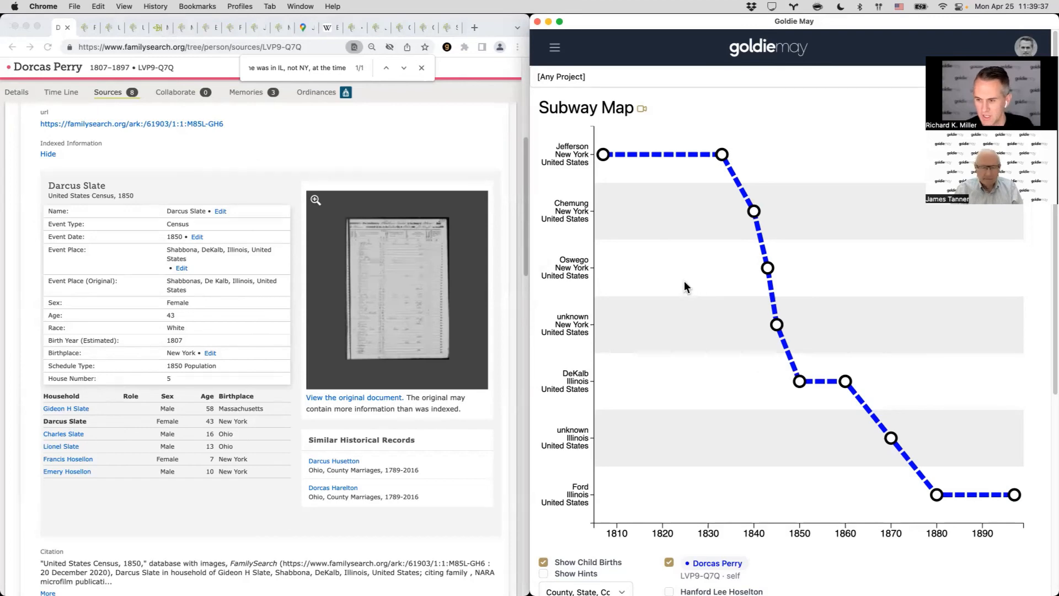
# Step: Add a marriage event with the standardized date "before 1850" to the ancestor's relationship with the spouse who has no marriage events
pyautogui.click(14, 95)
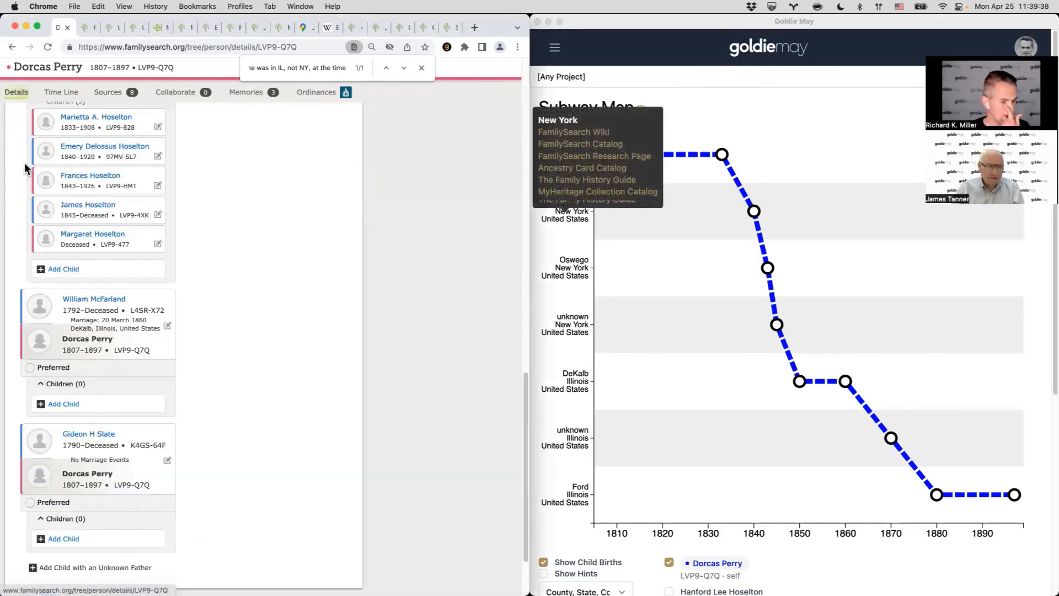
pyautogui.click(165, 460)
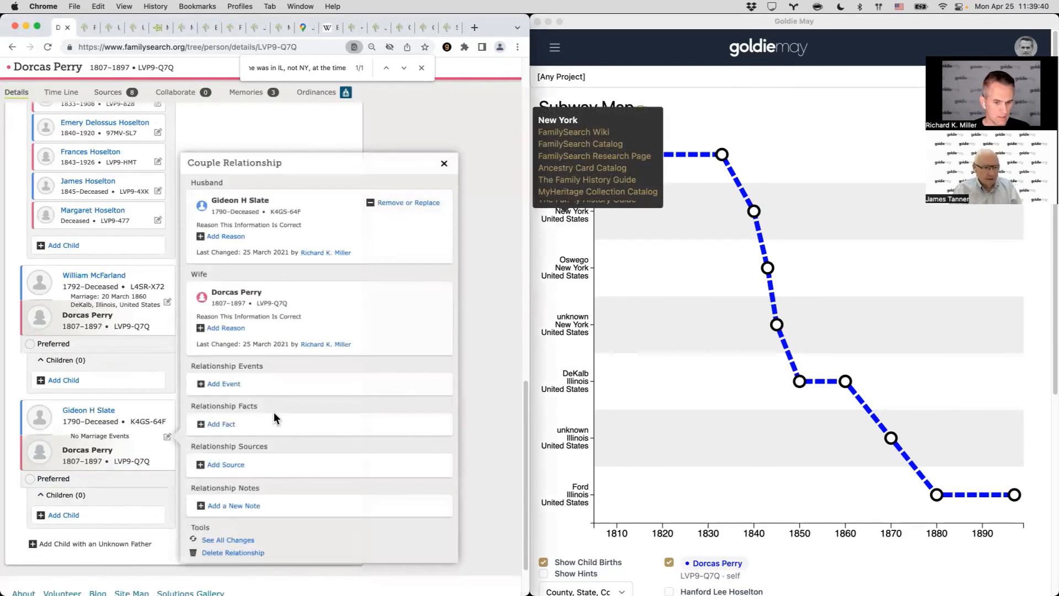
pyautogui.click(231, 384)
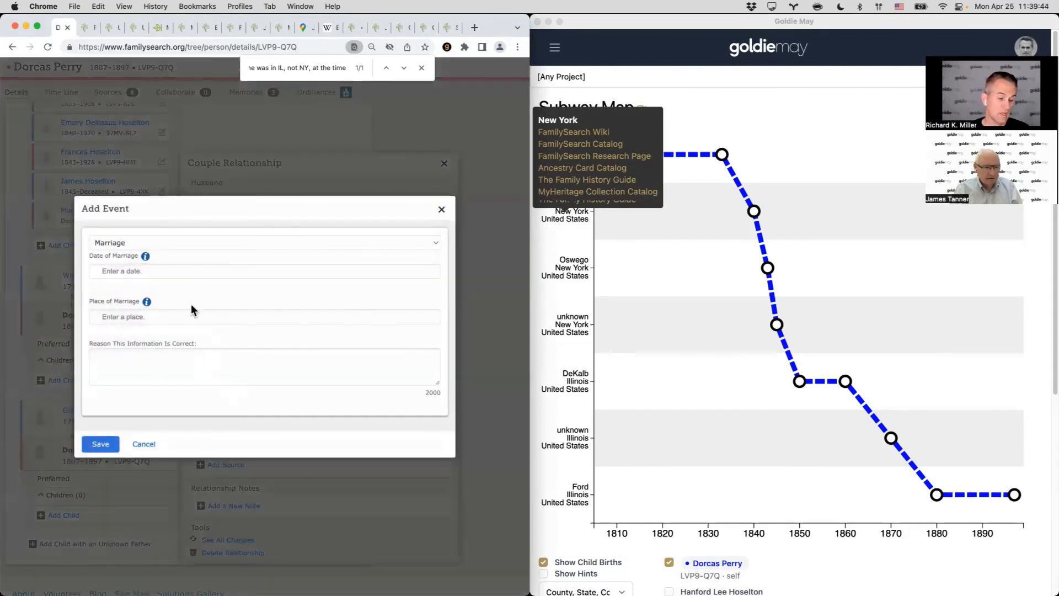
pyautogui.click(179, 270)
pyautogui.write('Befofre')
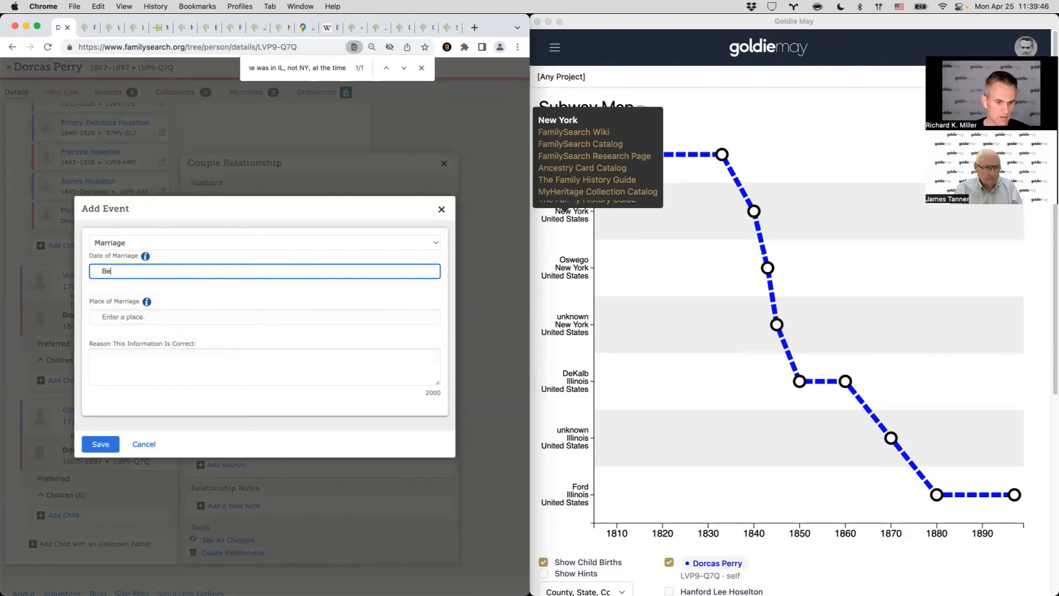
pyautogui.press('BackSpace')
pyautogui.press('BackSpace')
pyautogui.press('BackSpace')
pyautogui.press('BackSpace')
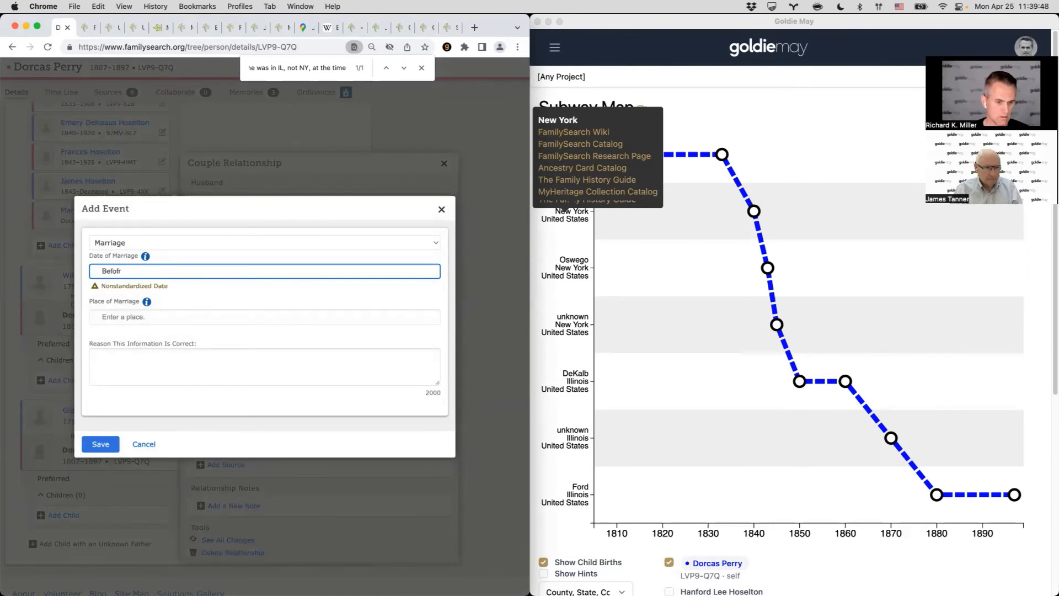
pyautogui.write('re 1850')
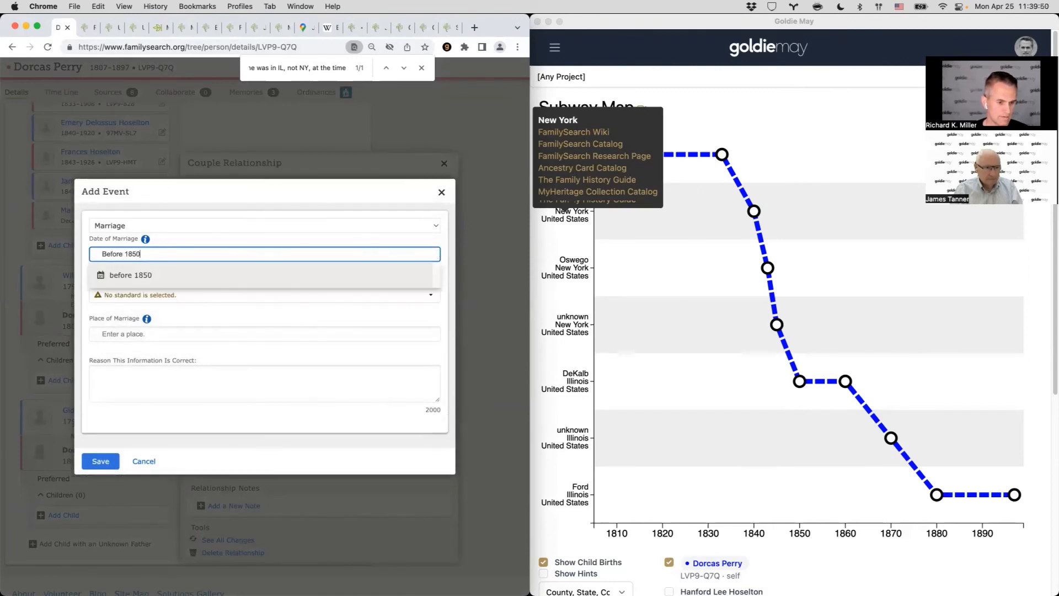
pyautogui.click(183, 280)
# Step: Enter the reason "Appeared together in 1850 census", save the marriage event and close the couple relationship details
pyautogui.click(163, 358)
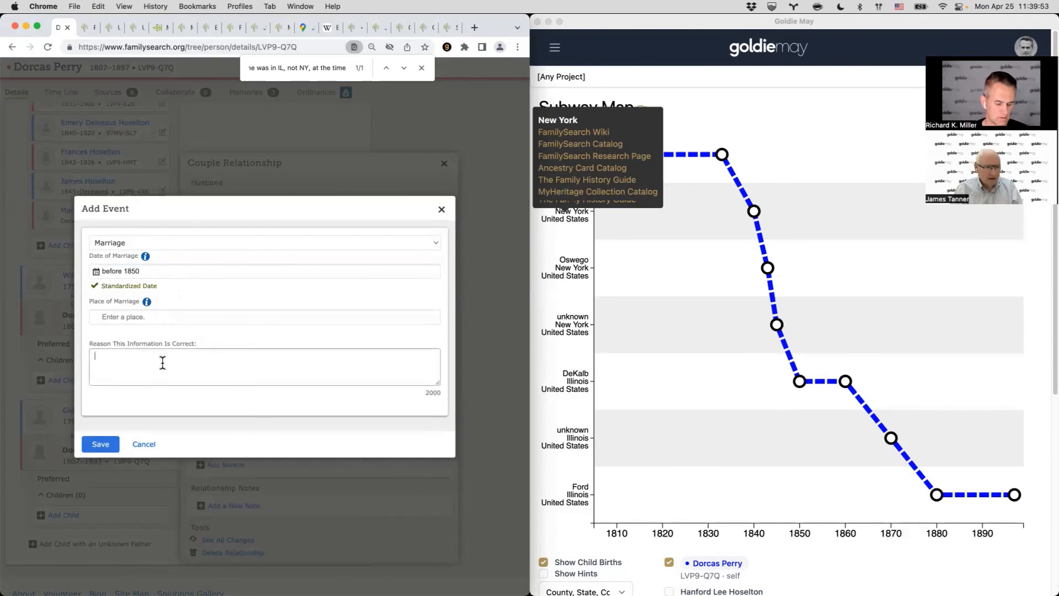
pyautogui.write('Appea')
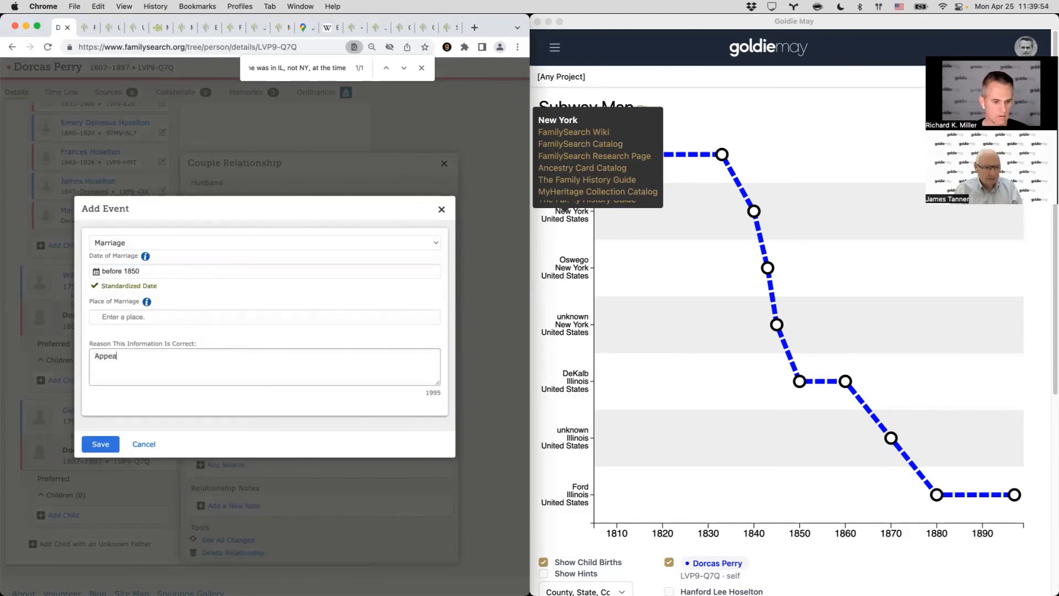
pyautogui.write('red together in 1850 cens')
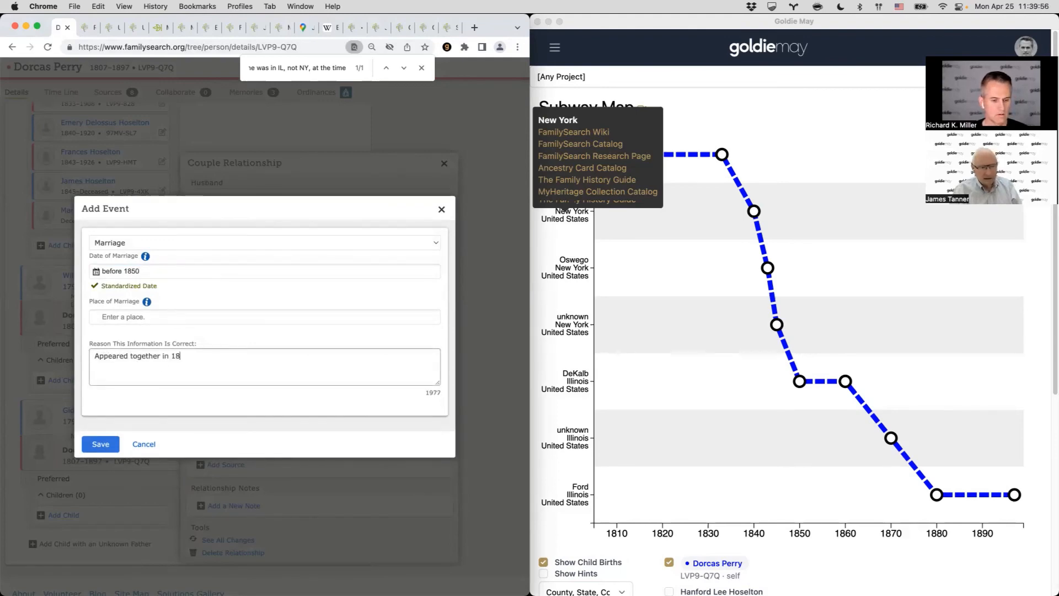
pyautogui.write('us')
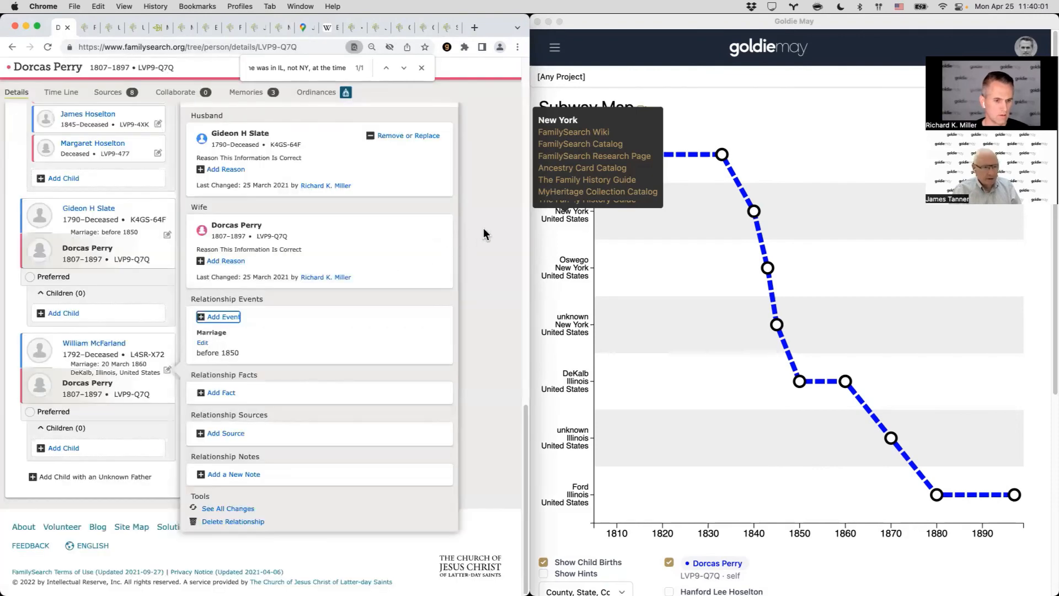
pyautogui.click(483, 227)
pyautogui.scroll(5, 103, 326)
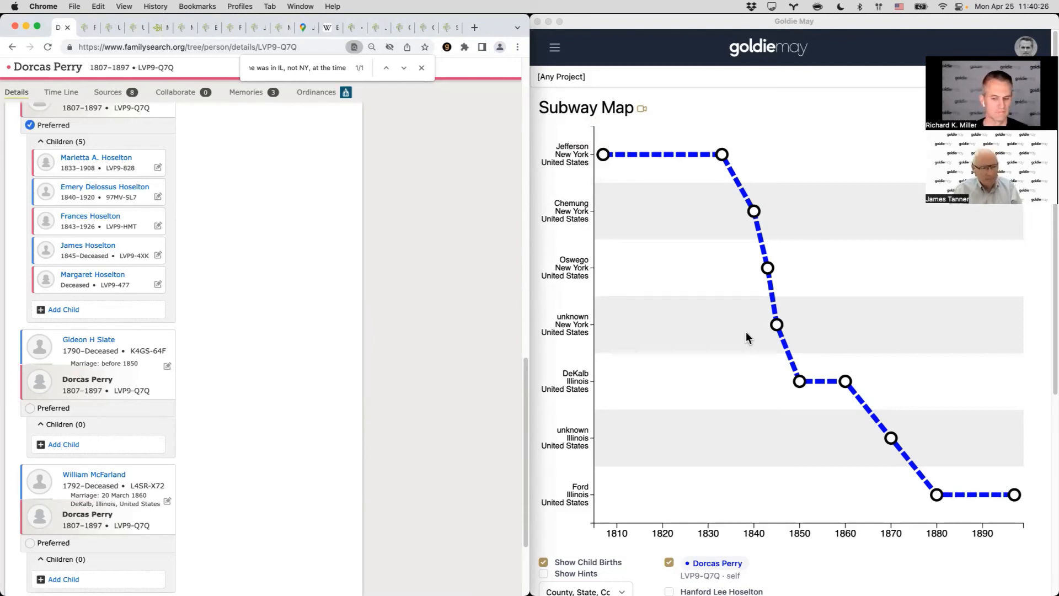
# Step: Inspect the ancestor's 1850 DeKalb stop, open the person page of the husband married before 1850, and inspect his 1850 DeKalb stop
pyautogui.click(748, 345)
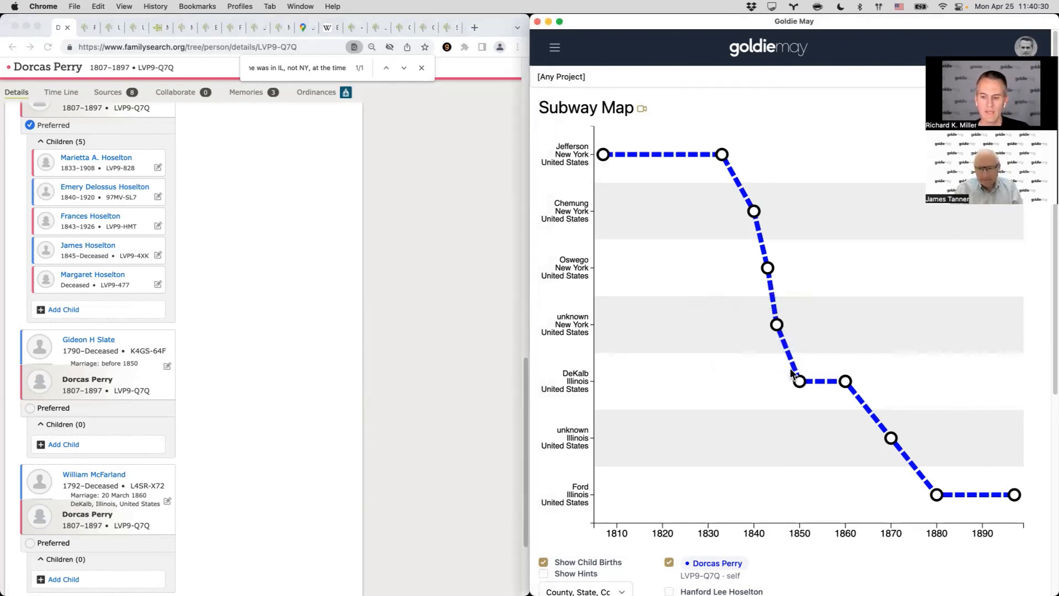
pyautogui.moveTo(798, 383)
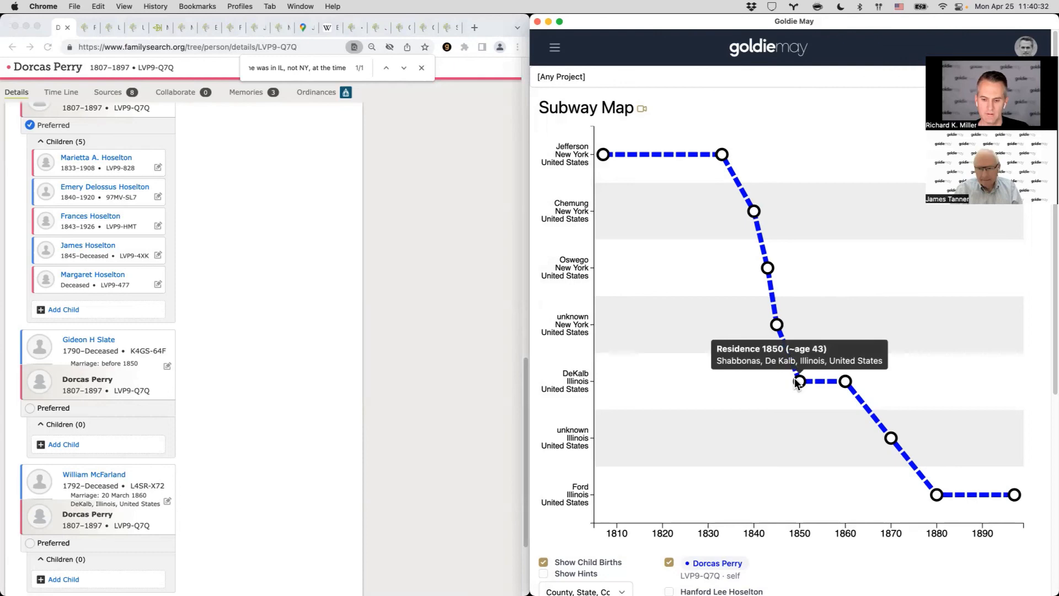
pyautogui.click(99, 339)
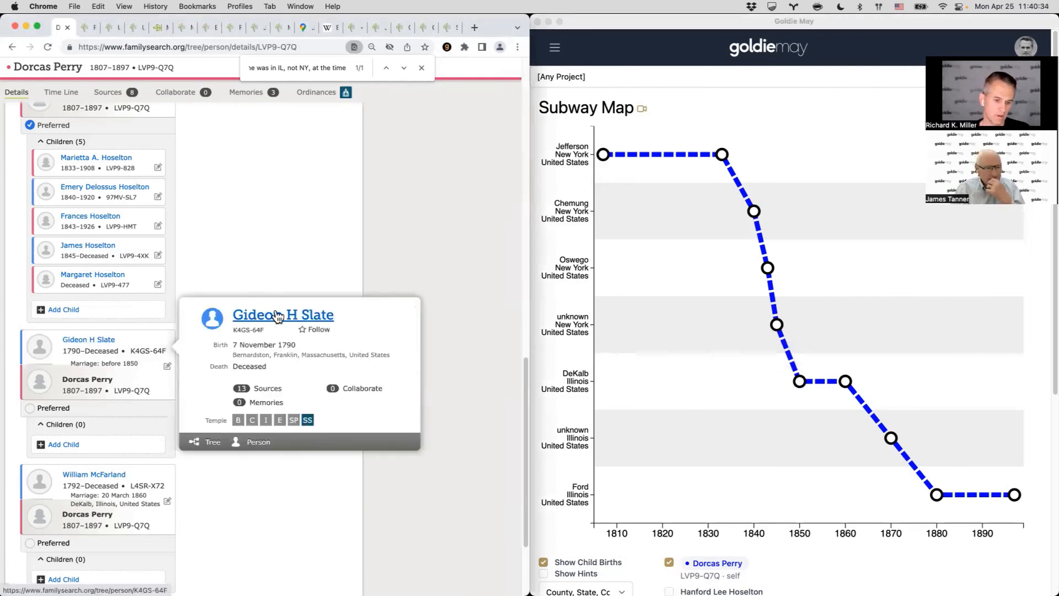
pyautogui.click(278, 316)
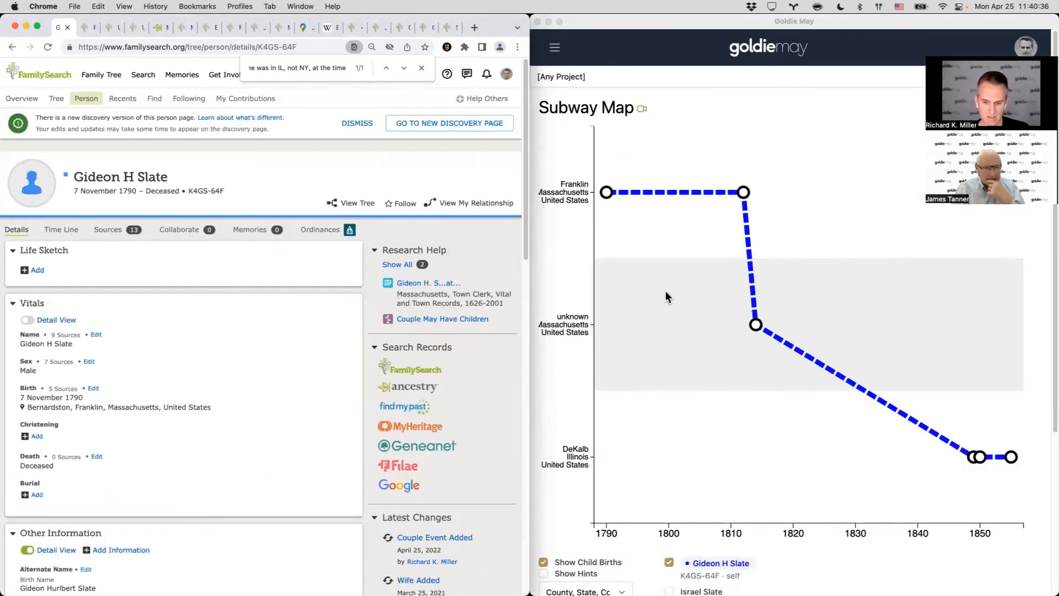
pyautogui.click(981, 460)
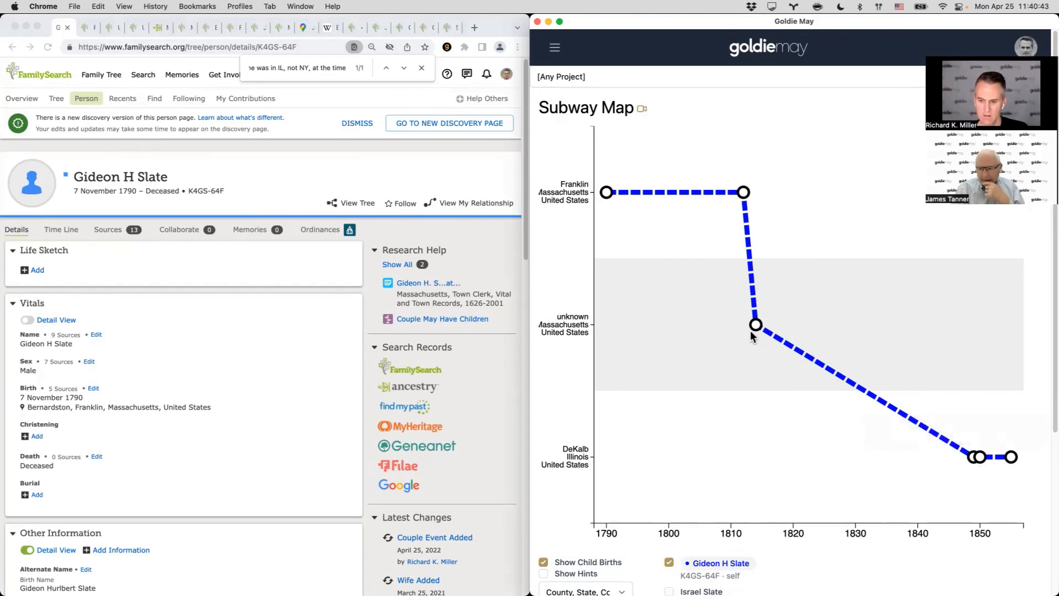
pyautogui.moveTo(983, 455)
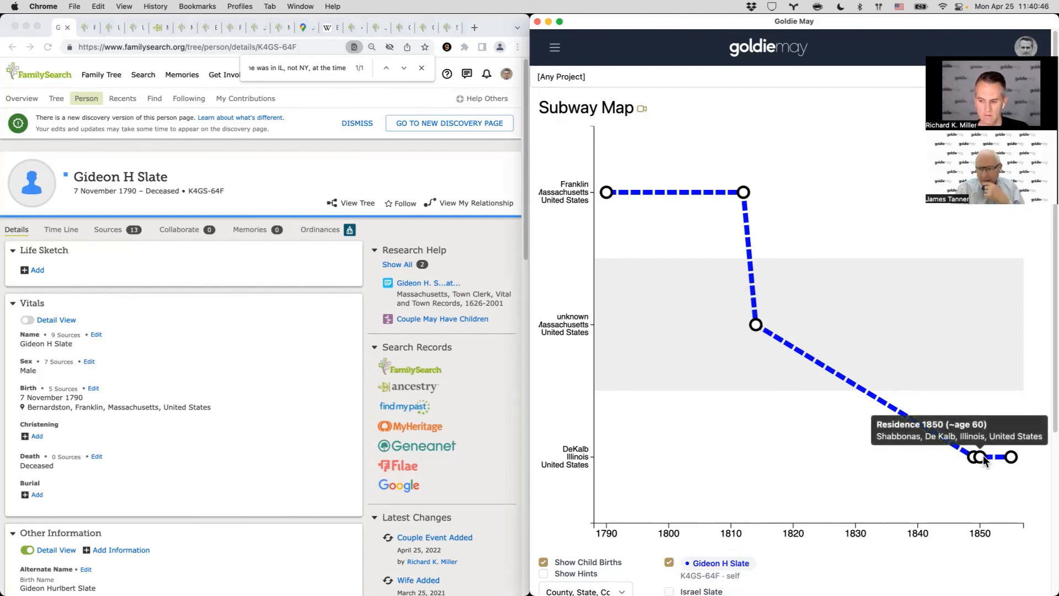